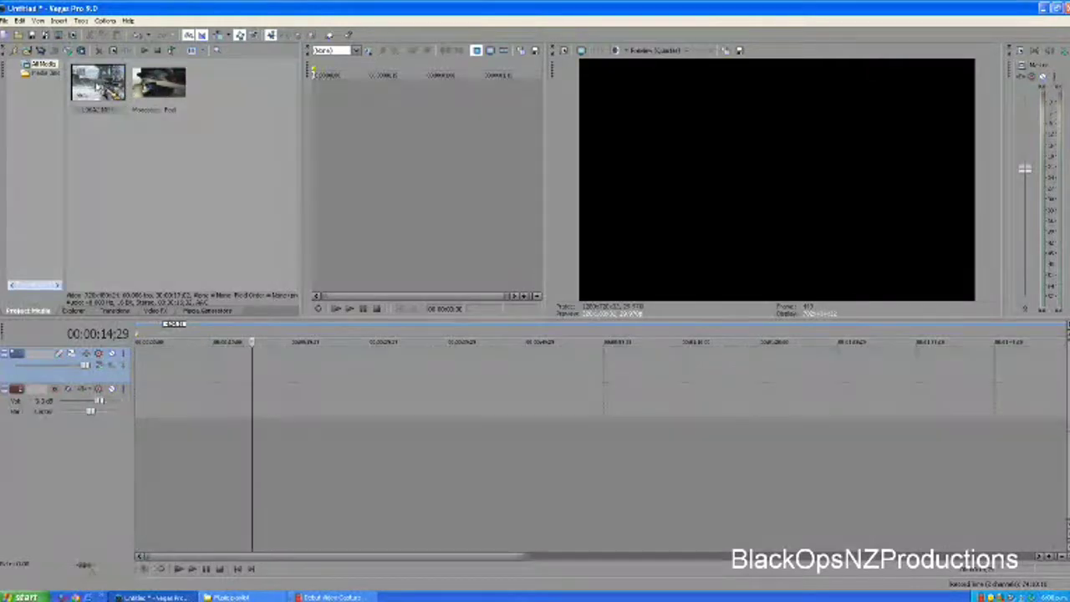
Place the gameplay clip at the start of the timeline and the Modestep music video on new tracks below it.
drag(97, 87, 152, 273)
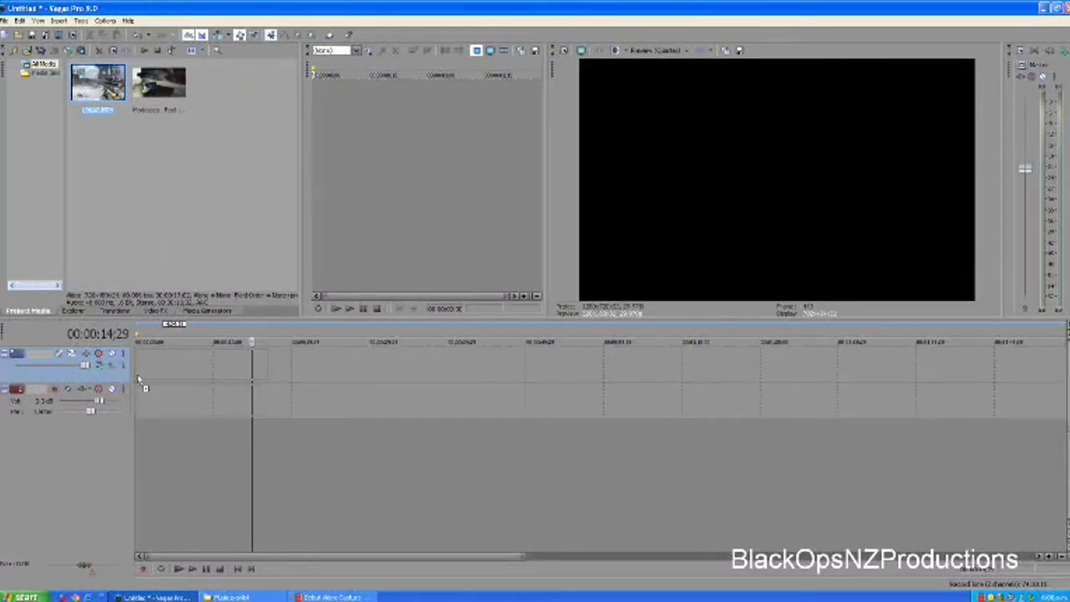
drag(144, 383, 146, 380)
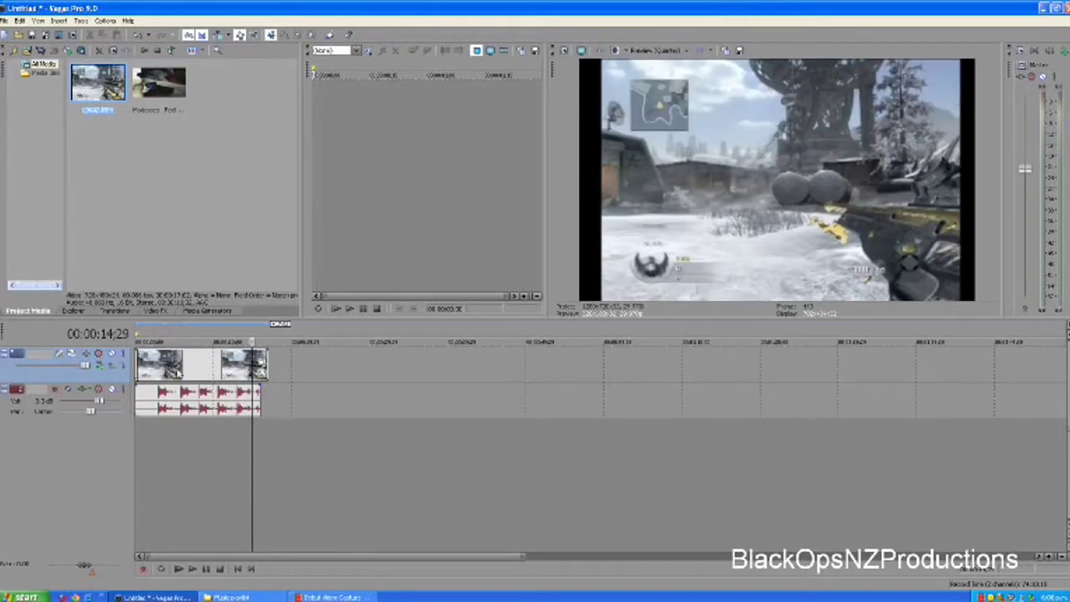
drag(162, 92, 146, 459)
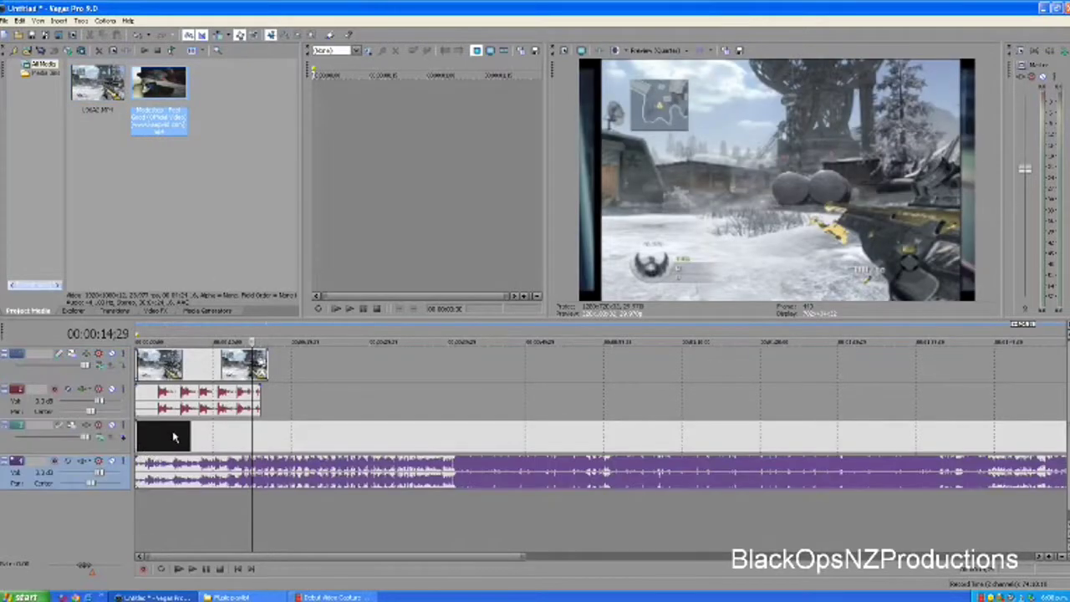
Ungroup the music video's picture event from its audio event.
right_click(176, 437)
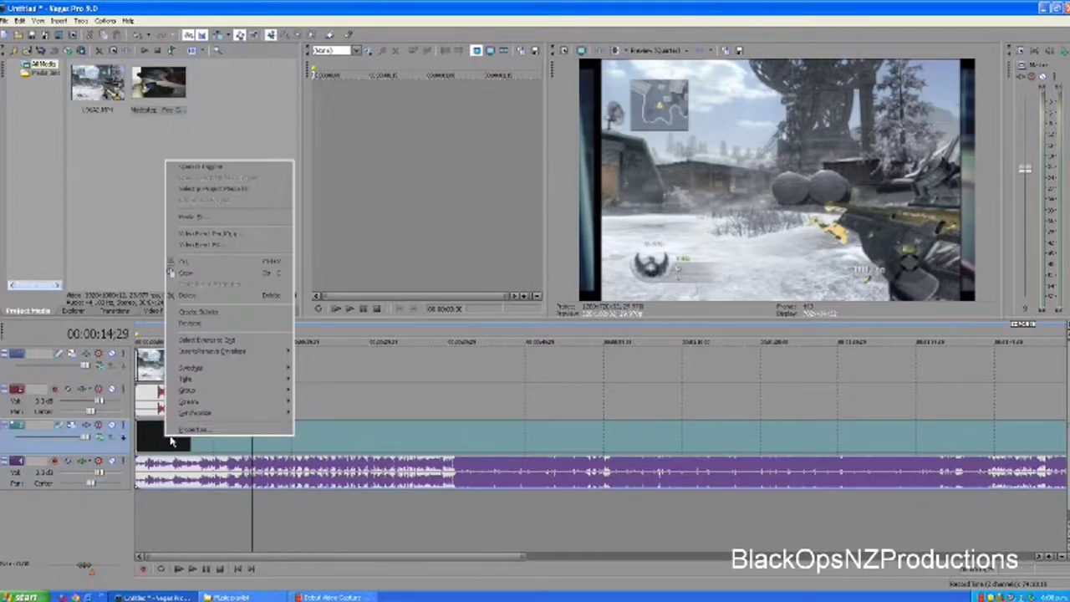
click(392, 430)
click(466, 444)
click(495, 449)
click(371, 431)
right_click(370, 431)
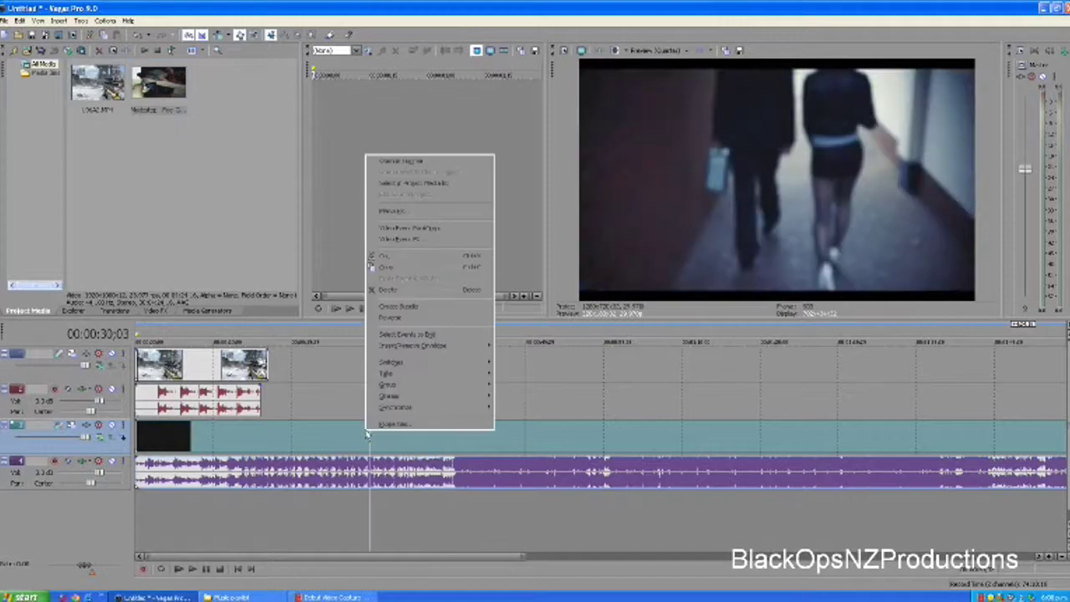
mouse_move(390, 387)
click(514, 403)
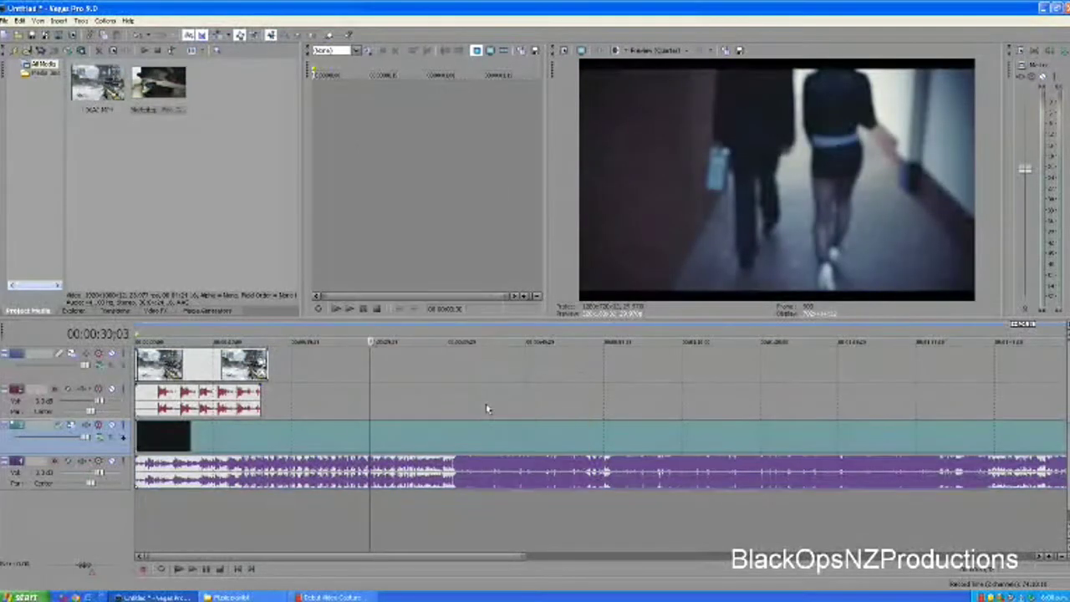
Delete the music video's picture event and its empty video track, keeping only the music audio.
click(438, 432)
key(Delete)
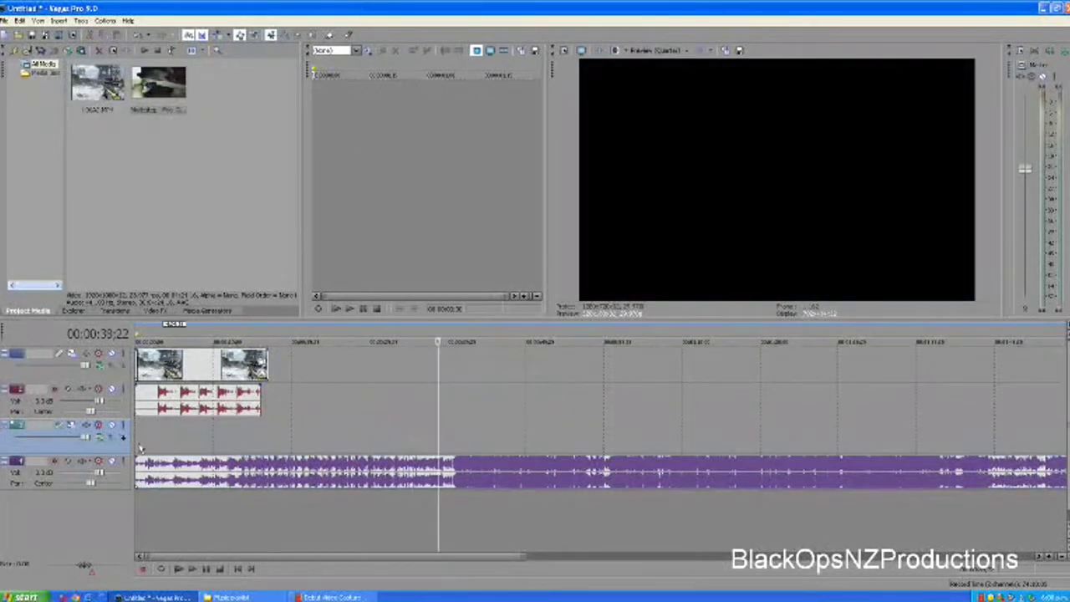
key(Delete)
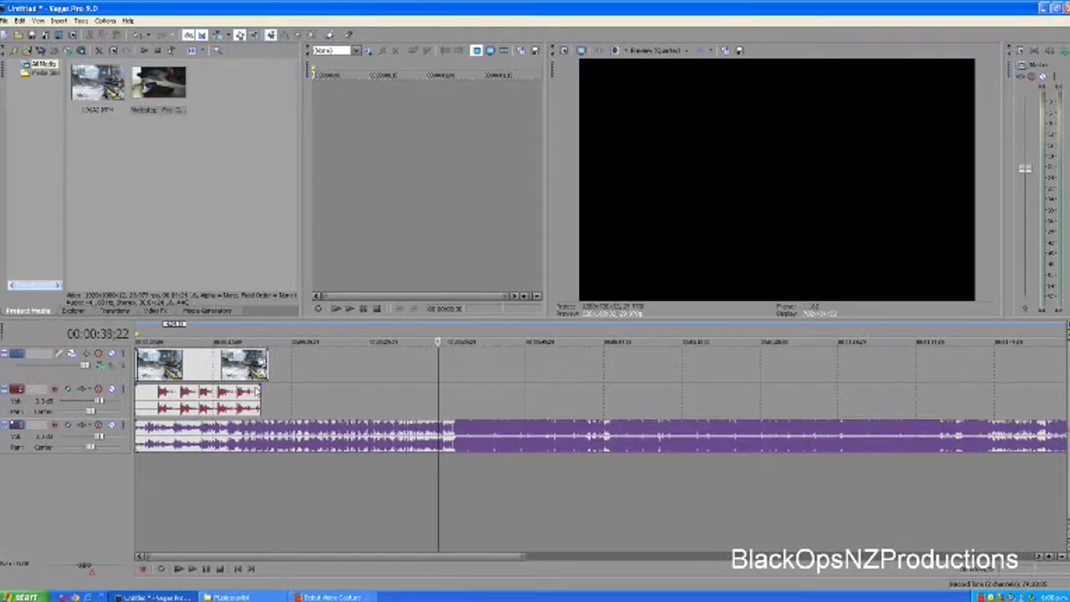
Turn off the Maintain Aspect Ratio switch for the gameplay video event so it stretches across the frame.
click(235, 372)
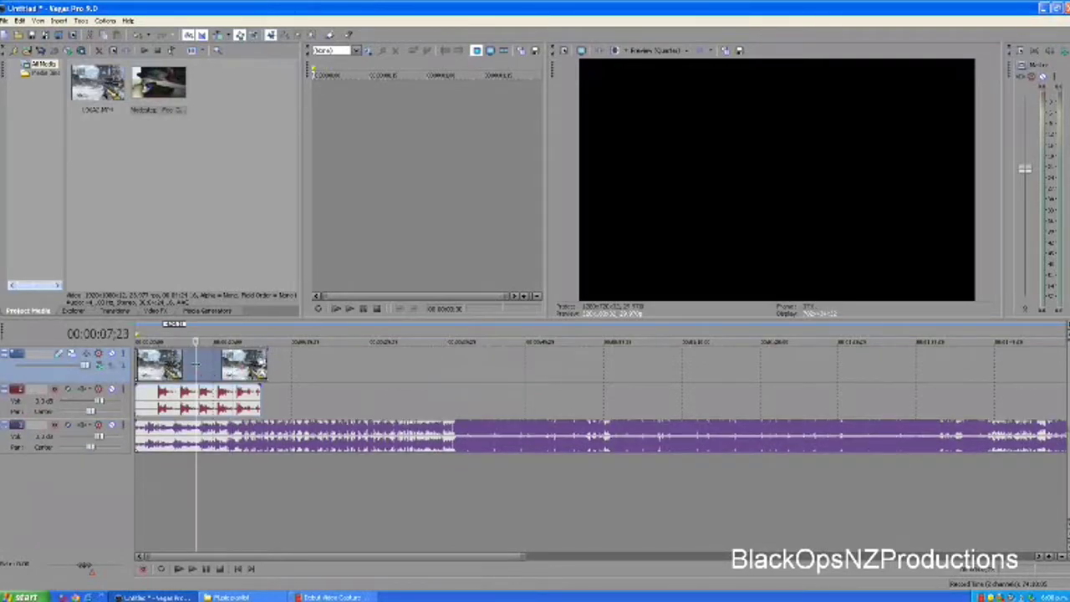
click(195, 364)
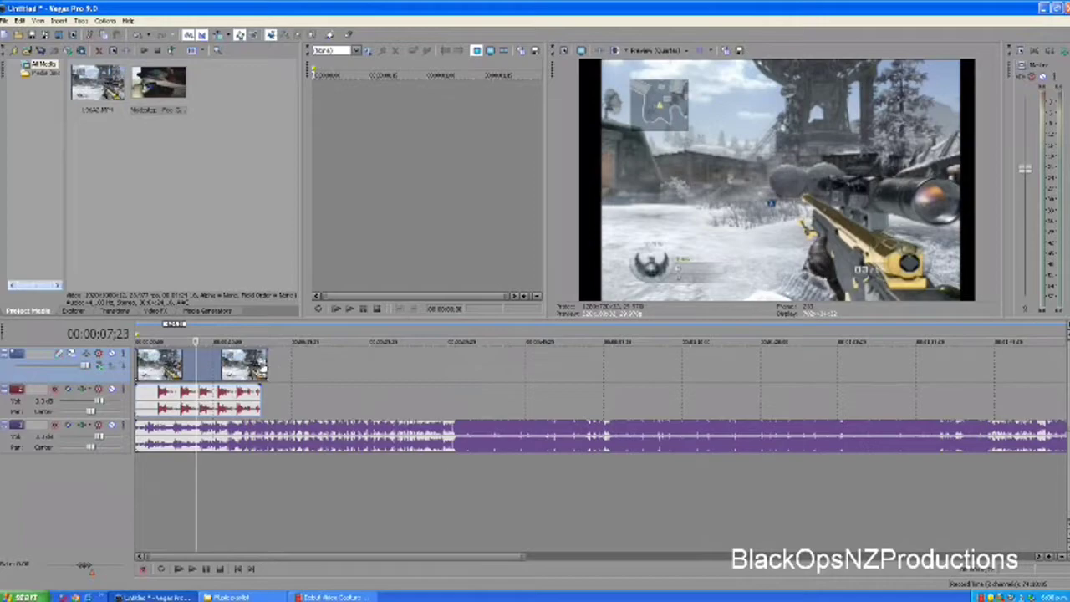
right_click(229, 366)
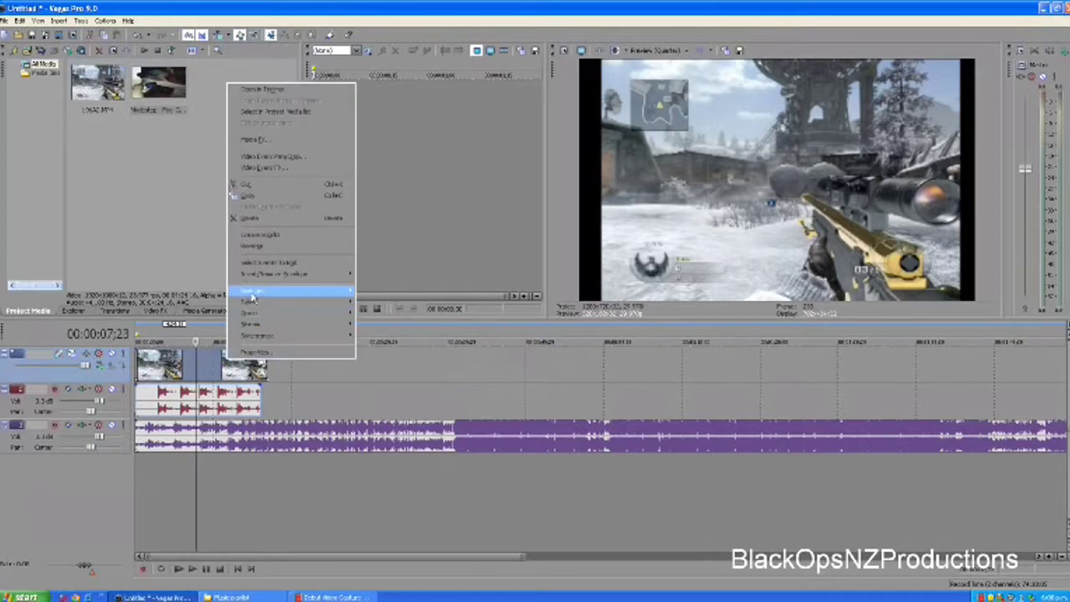
mouse_move(251, 293)
click(378, 329)
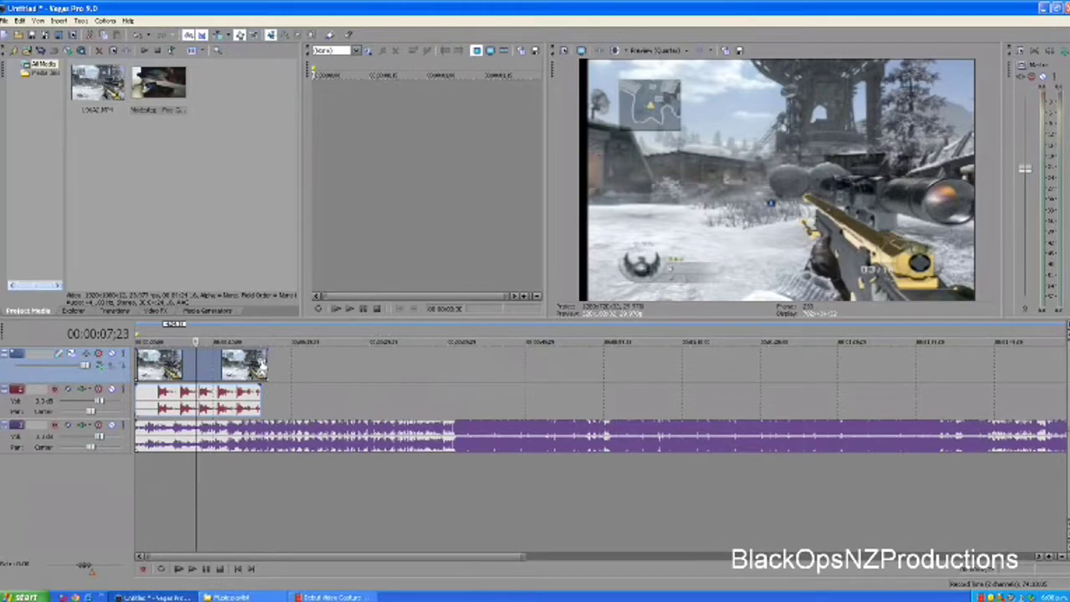
Crop the gameplay clip slightly on all sides with Event Pan/Crop to remove its black borders.
click(262, 363)
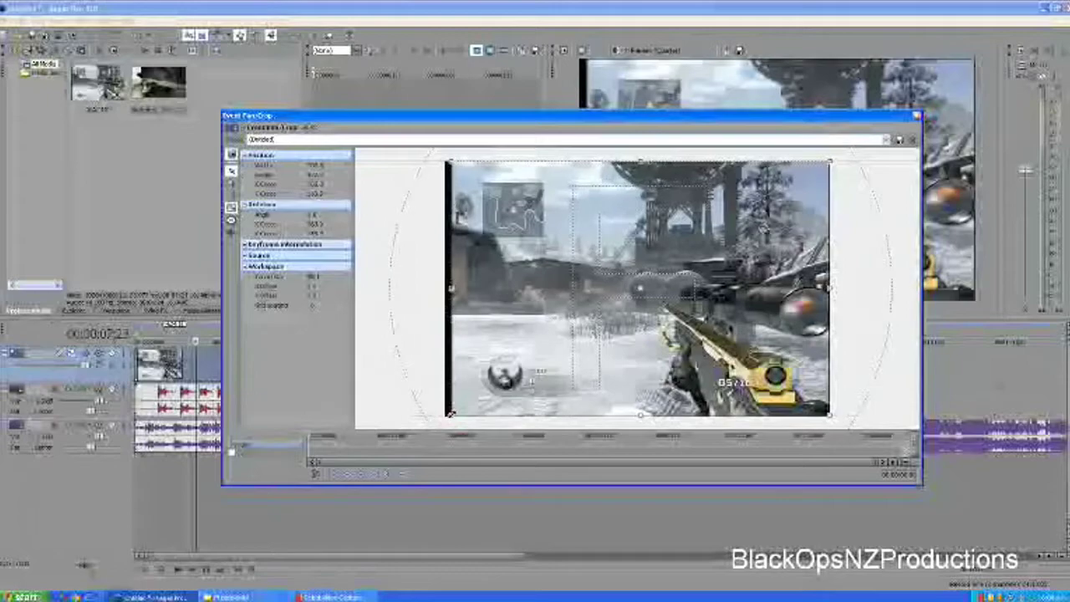
drag(452, 414, 454, 414)
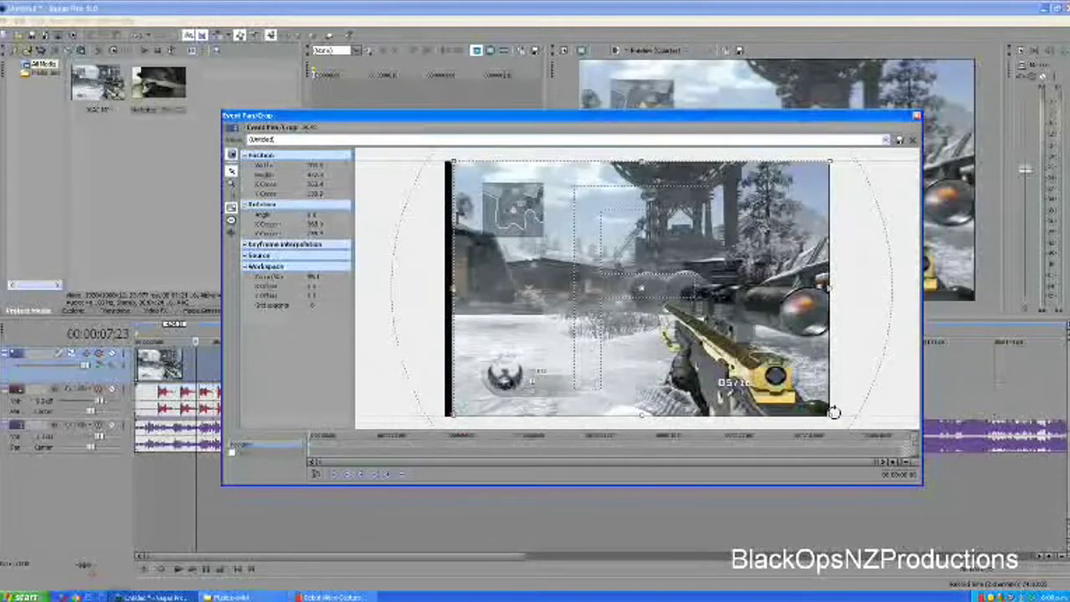
drag(831, 414, 827, 414)
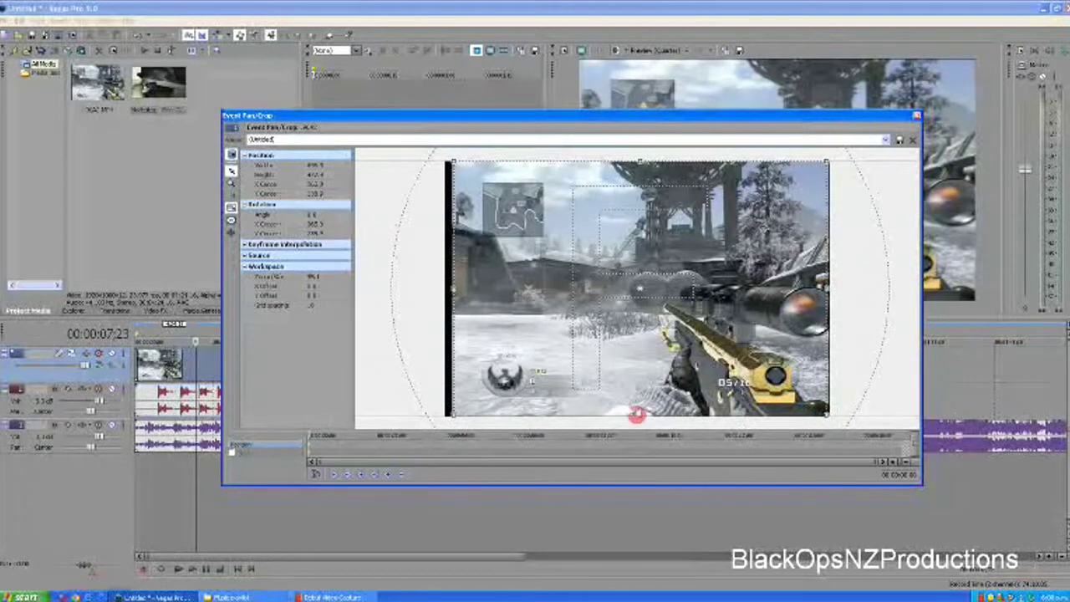
drag(638, 415, 638, 412)
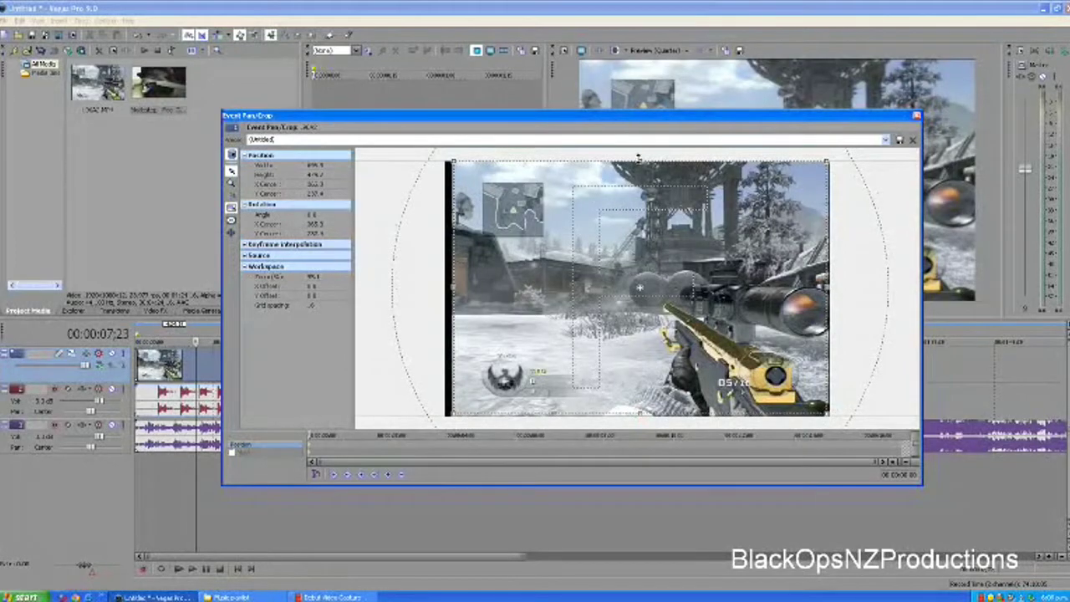
drag(637, 158, 638, 163)
click(916, 115)
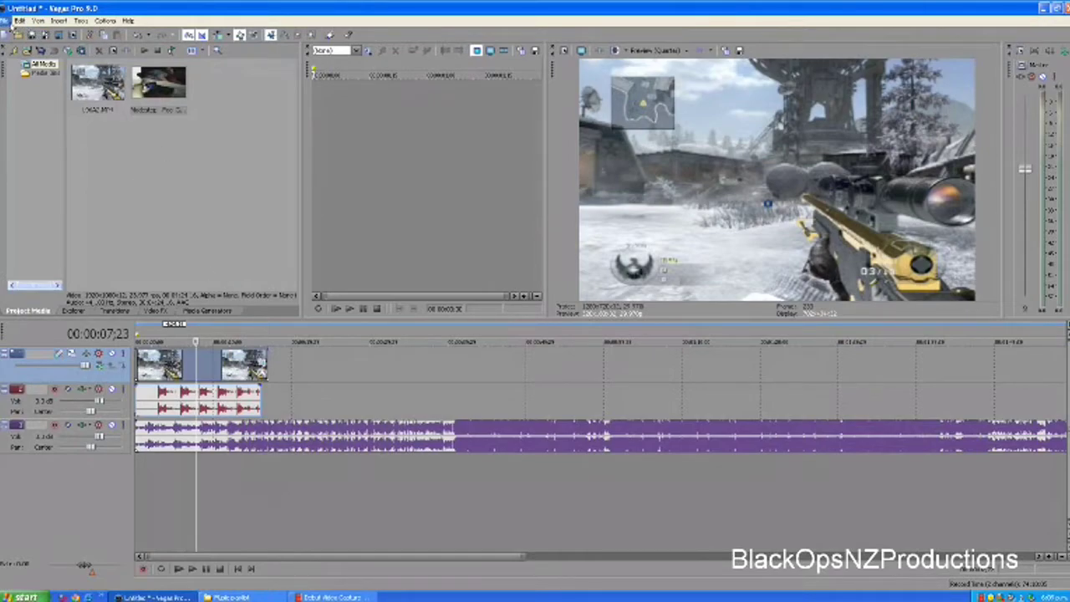
Review the video settings in Project Properties, including template, frame size and frame rate.
click(10, 21)
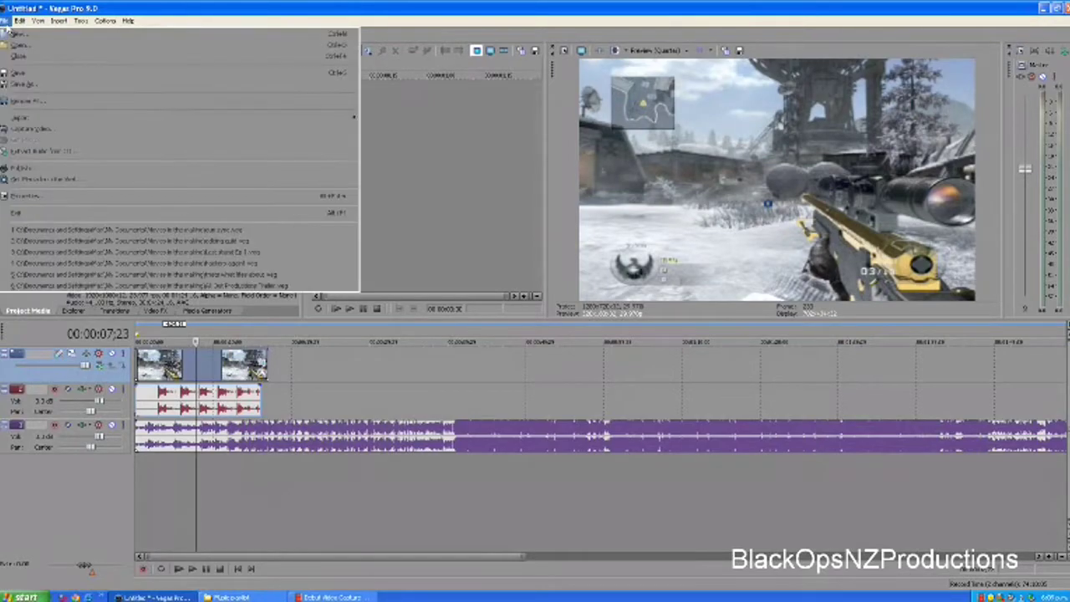
click(32, 196)
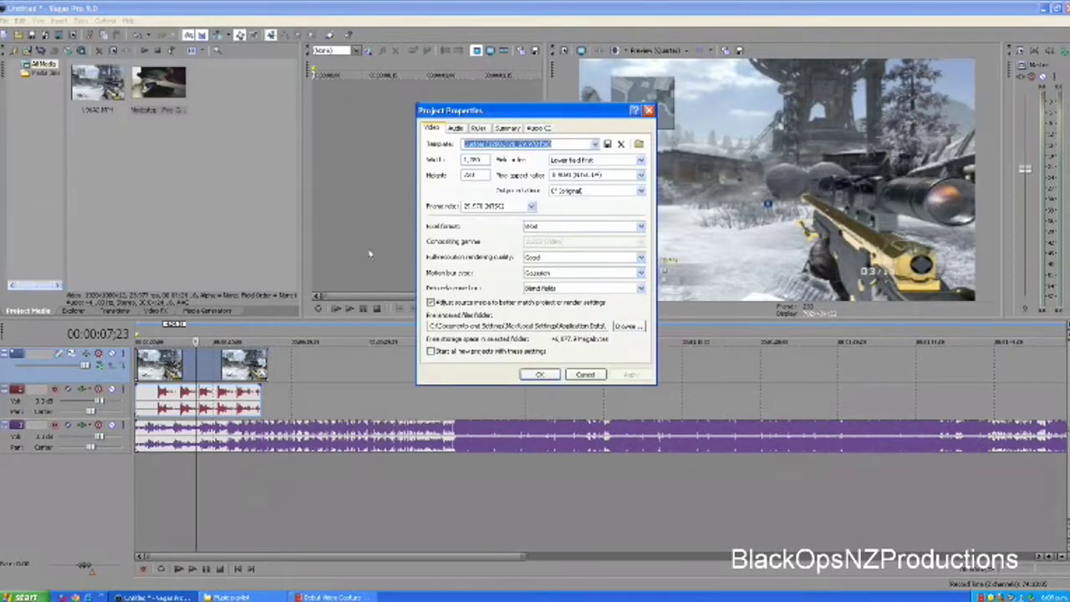
click(540, 374)
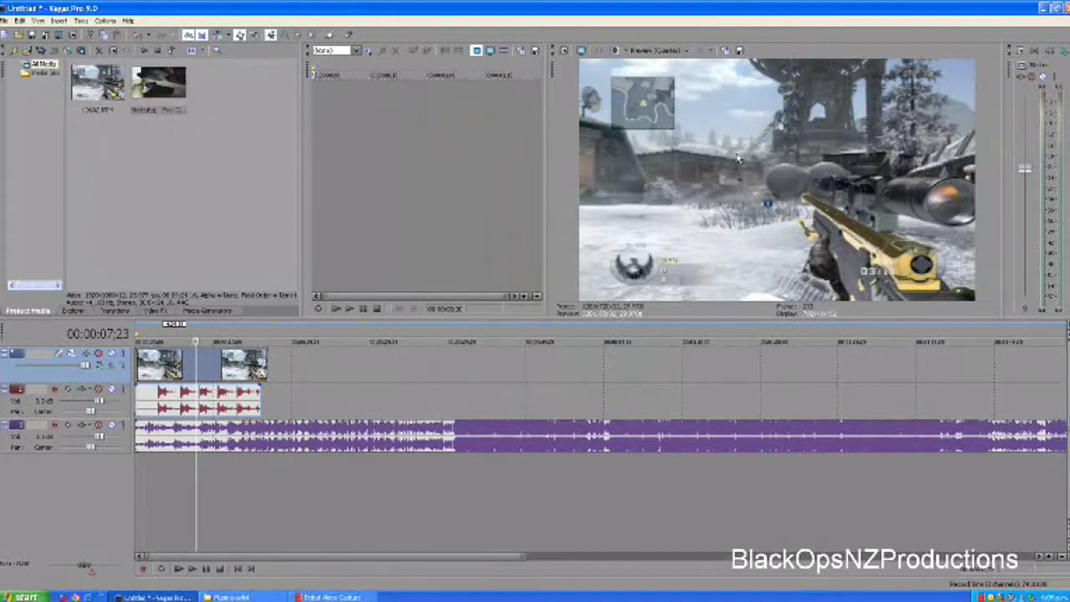
Drop a trial marker on the timeline at 00:00:33;15 and delete it.
click(159, 401)
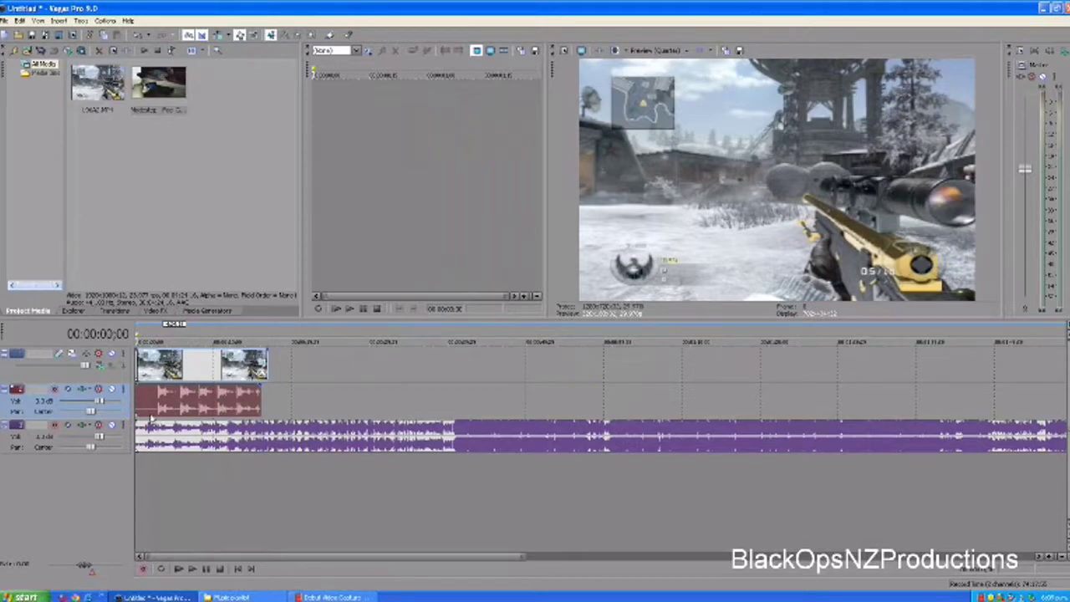
click(396, 376)
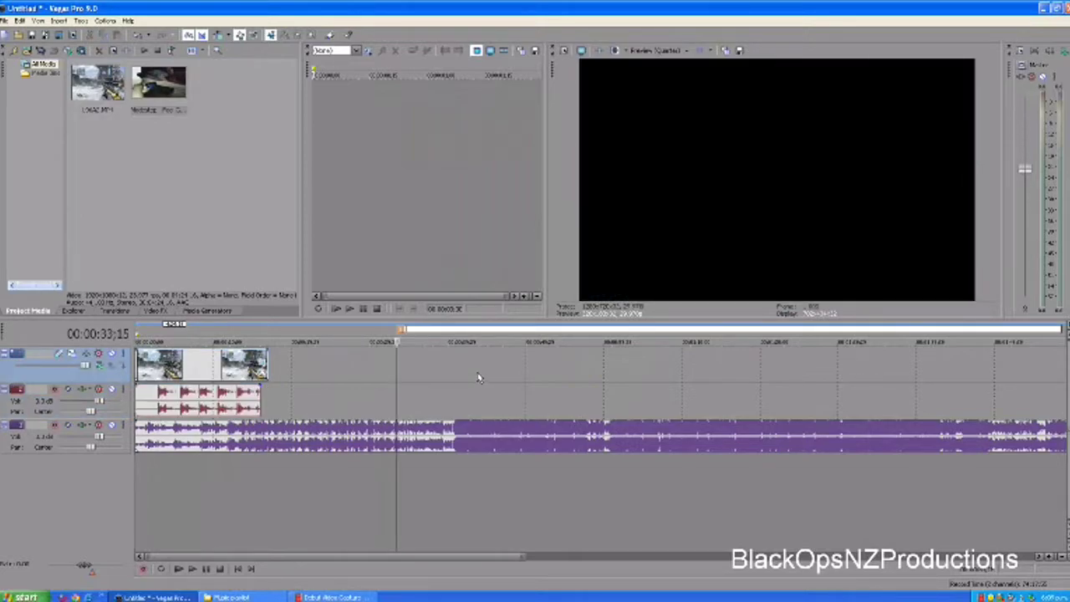
click(479, 372)
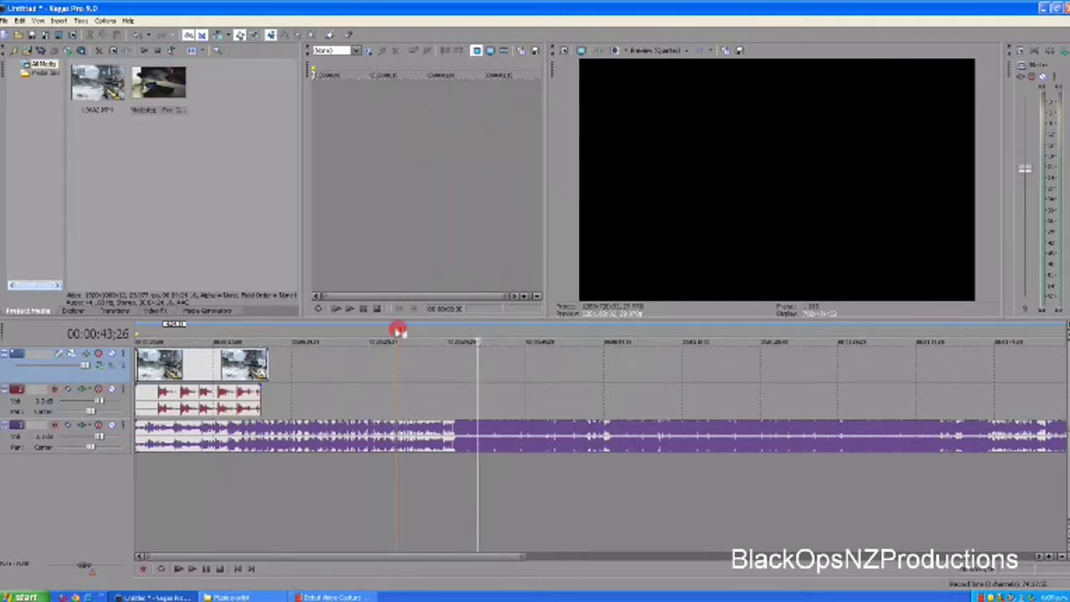
click(400, 332)
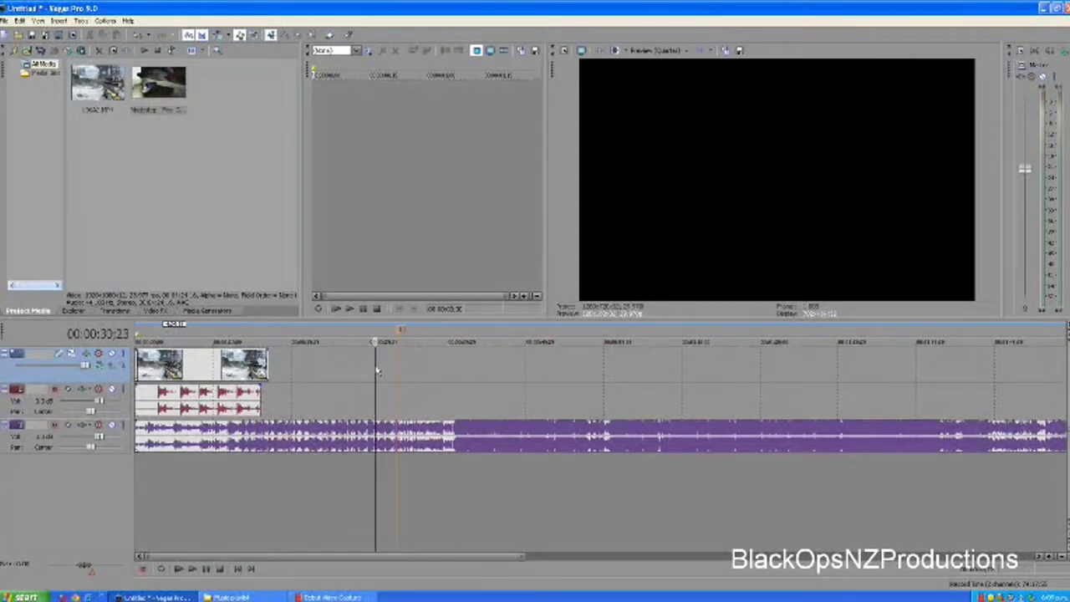
click(399, 333)
double_click(400, 333)
click(401, 330)
right_click(400, 333)
click(412, 360)
Play the timeline from the start and move the gameplay clip out to about 43 seconds during playback.
click(142, 391)
click(140, 391)
click(138, 391)
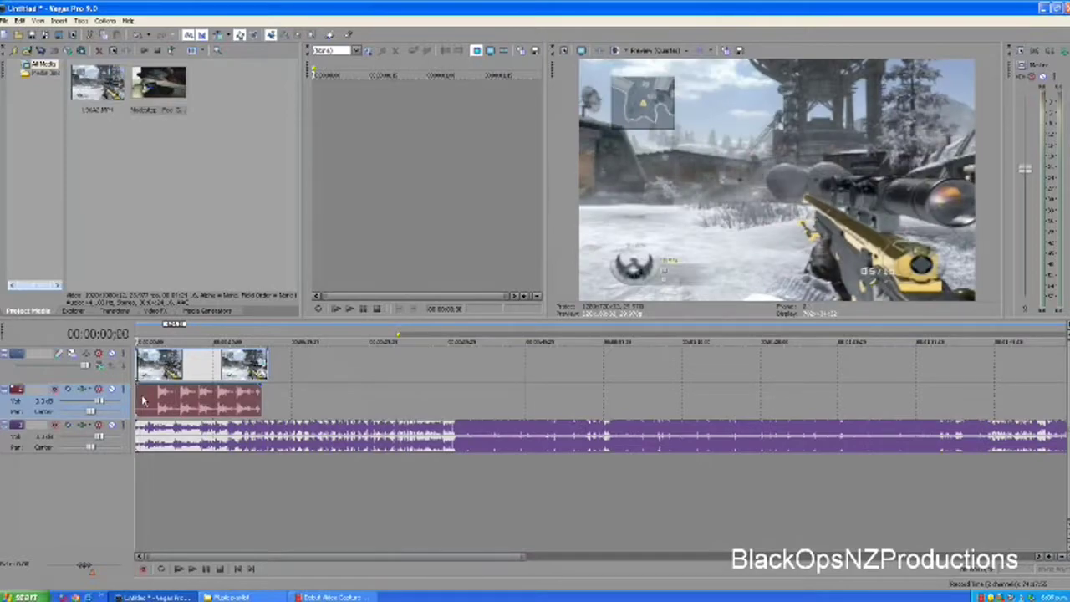
key(space)
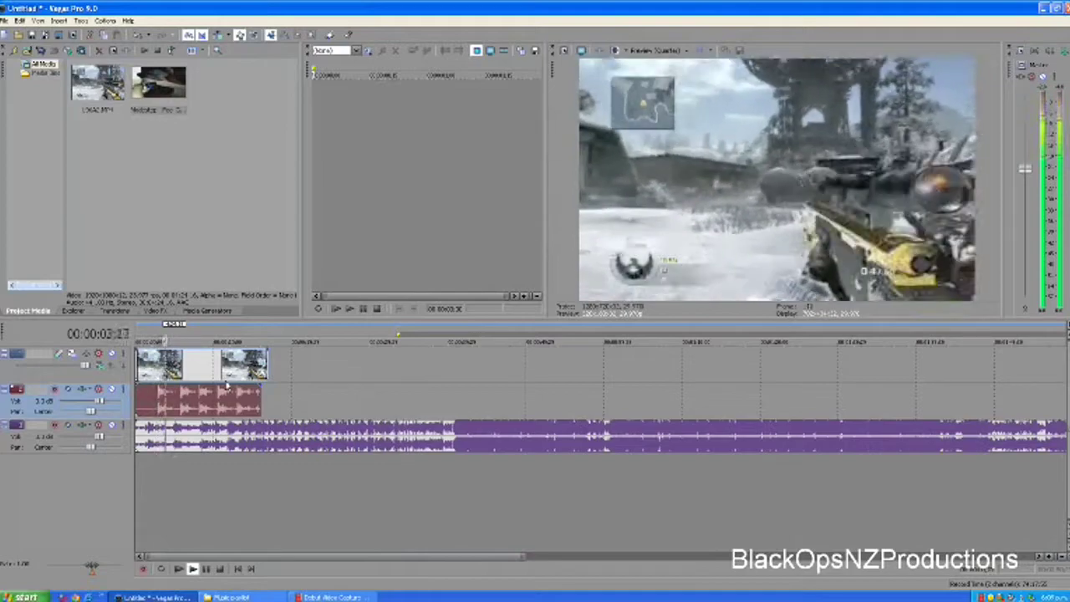
drag(226, 384, 553, 354)
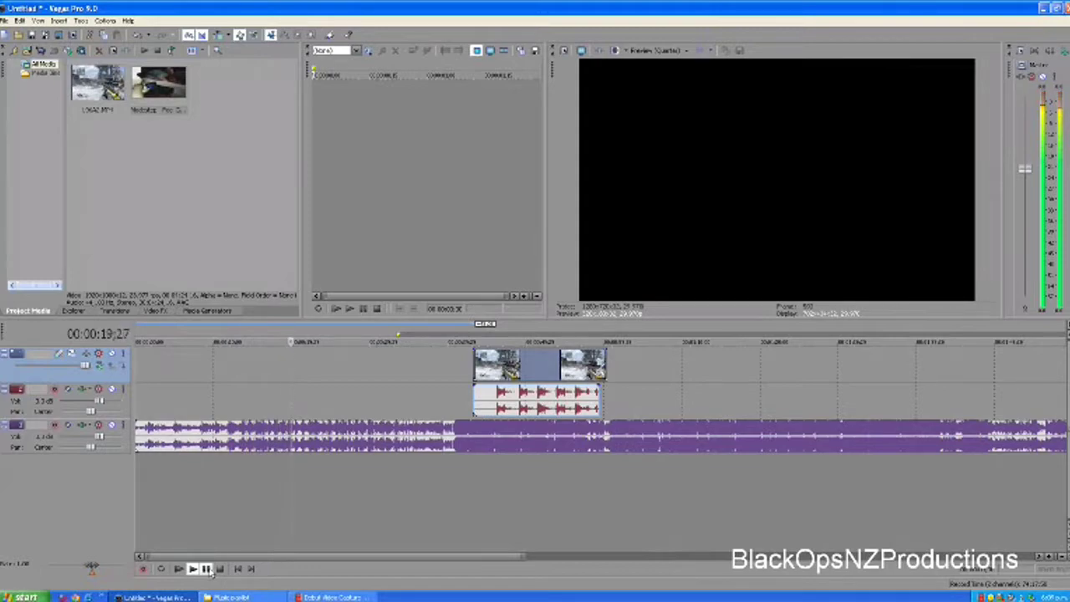
click(206, 568)
Play the music from about 39 seconds and drop a series of markers on the beats.
click(443, 466)
scroll(454, 457, up, 2)
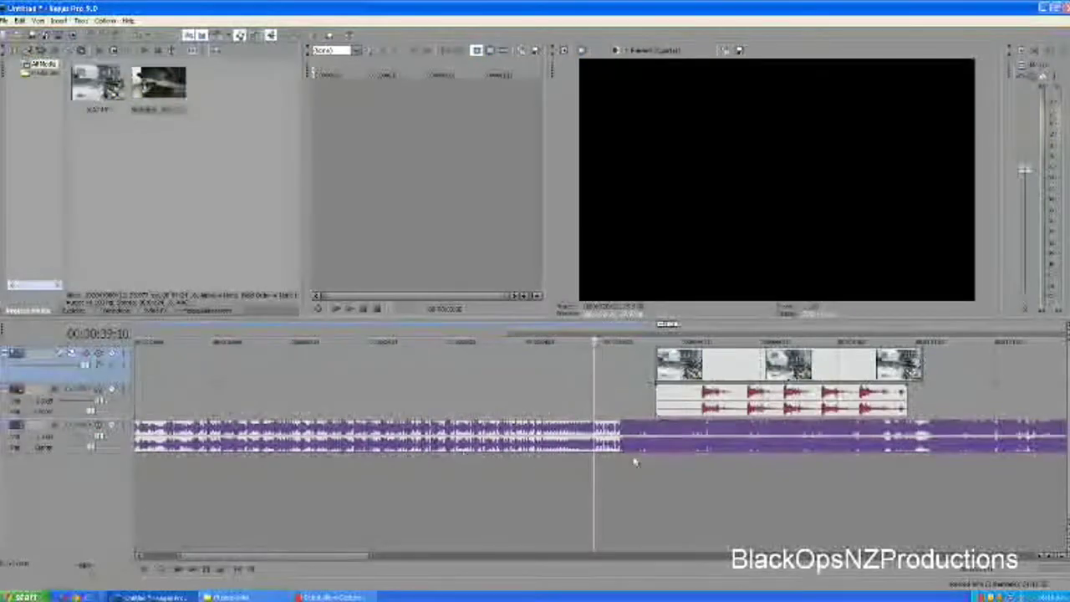
key(space)
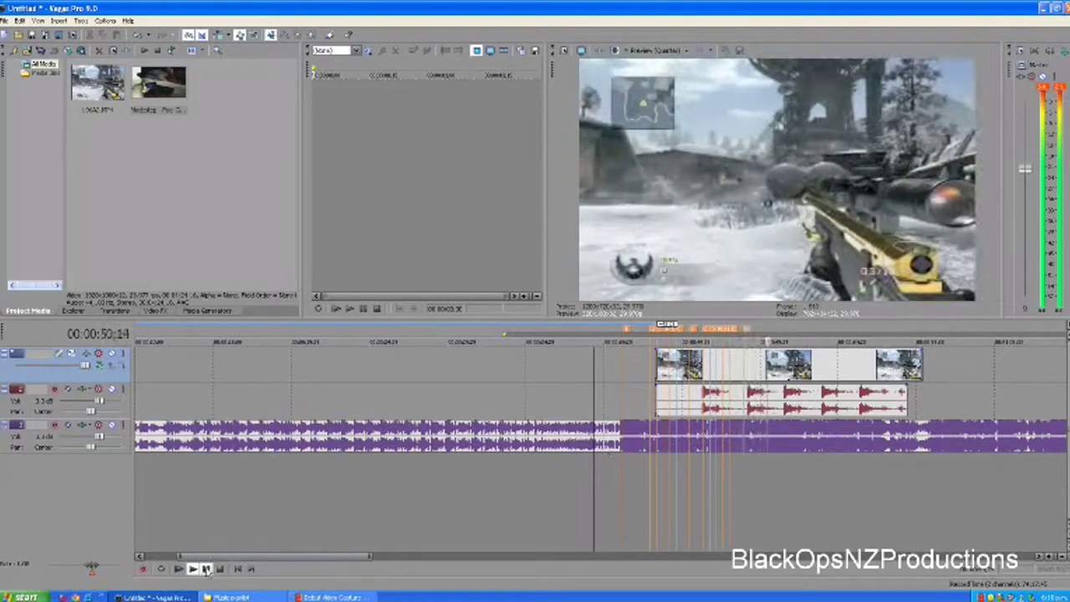
Replay the marked beats from about 41 seconds and move the gameplay clip ahead of the markers, starting at about 21 seconds.
drag(835, 369, 923, 370)
click(613, 394)
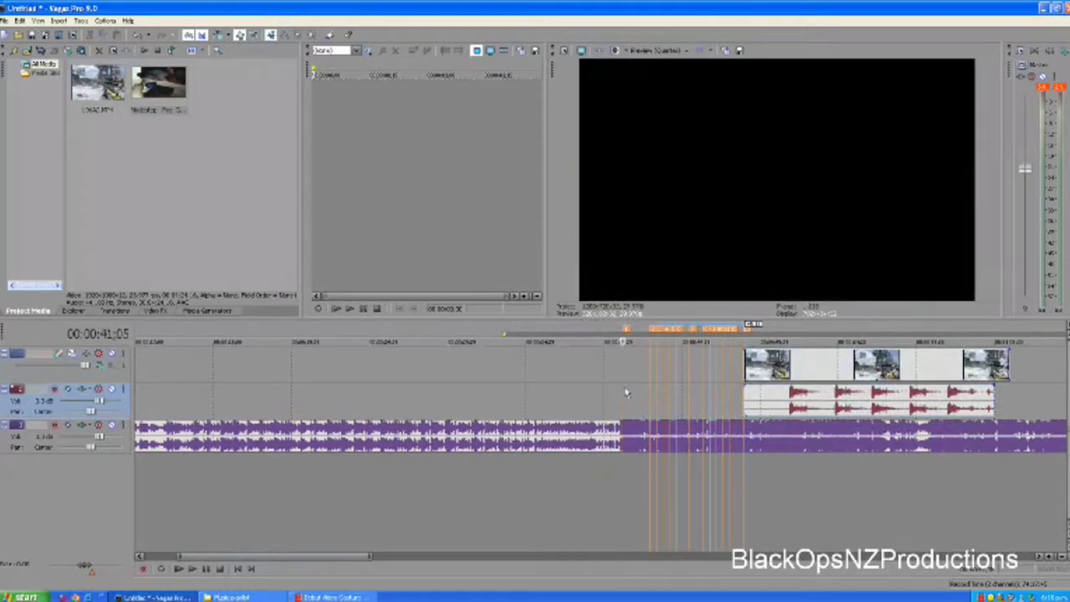
key(space)
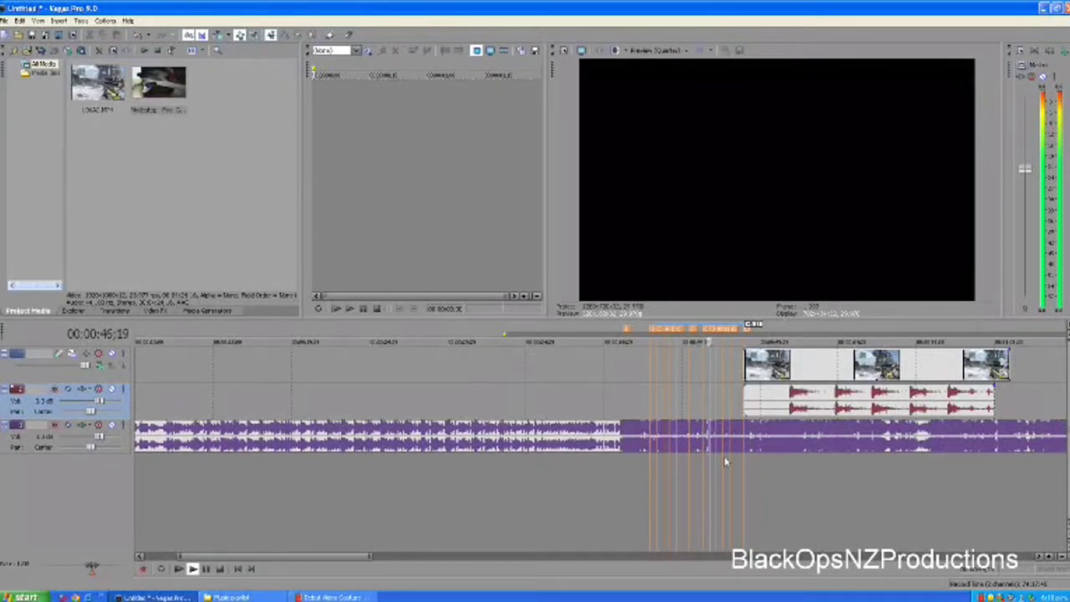
click(206, 569)
click(787, 388)
drag(806, 376, 374, 364)
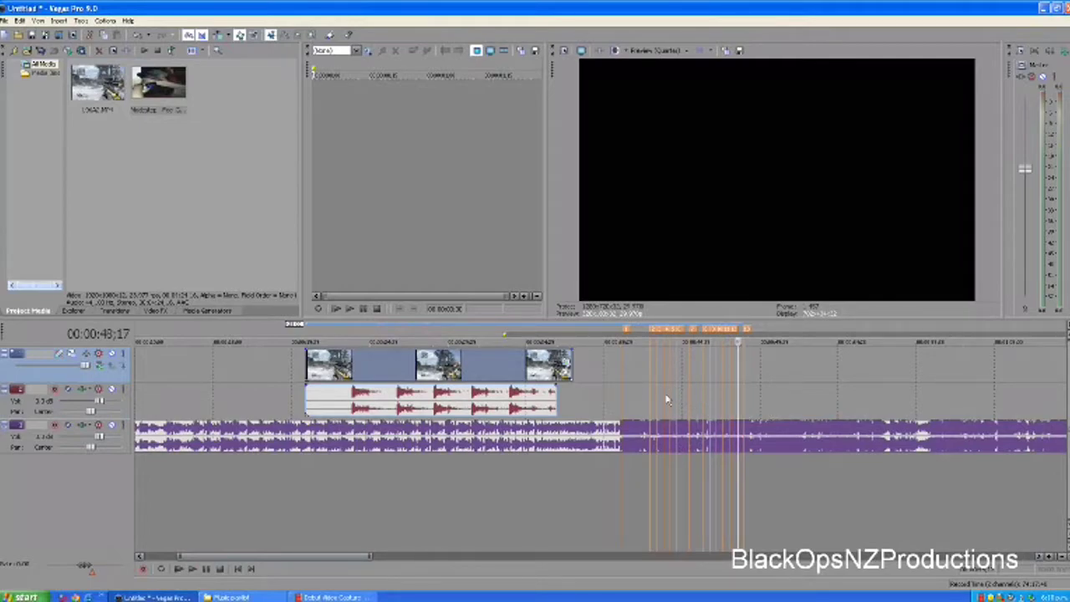
Remove the gameplay video from its group with the audio so the two events move separately.
scroll(614, 410, up, 2)
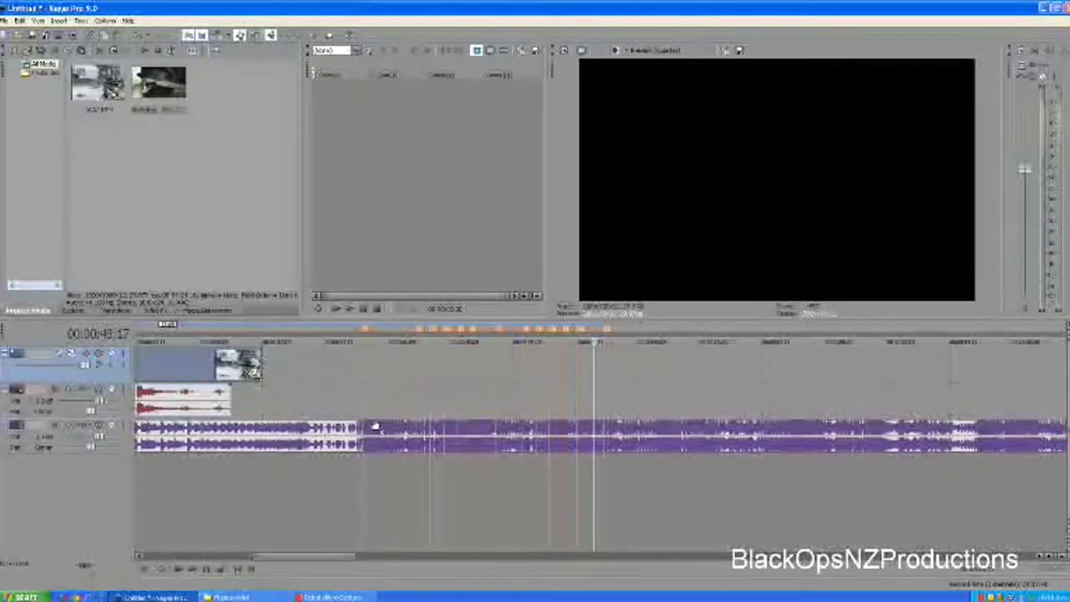
scroll(366, 421, down, 3)
click(341, 405)
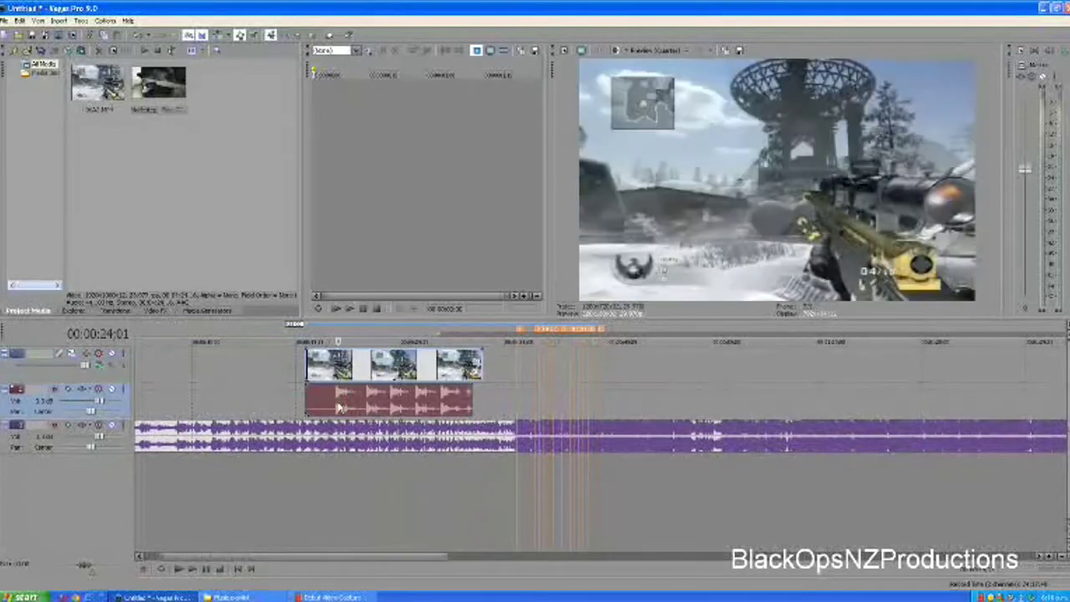
click(342, 370)
right_click(355, 368)
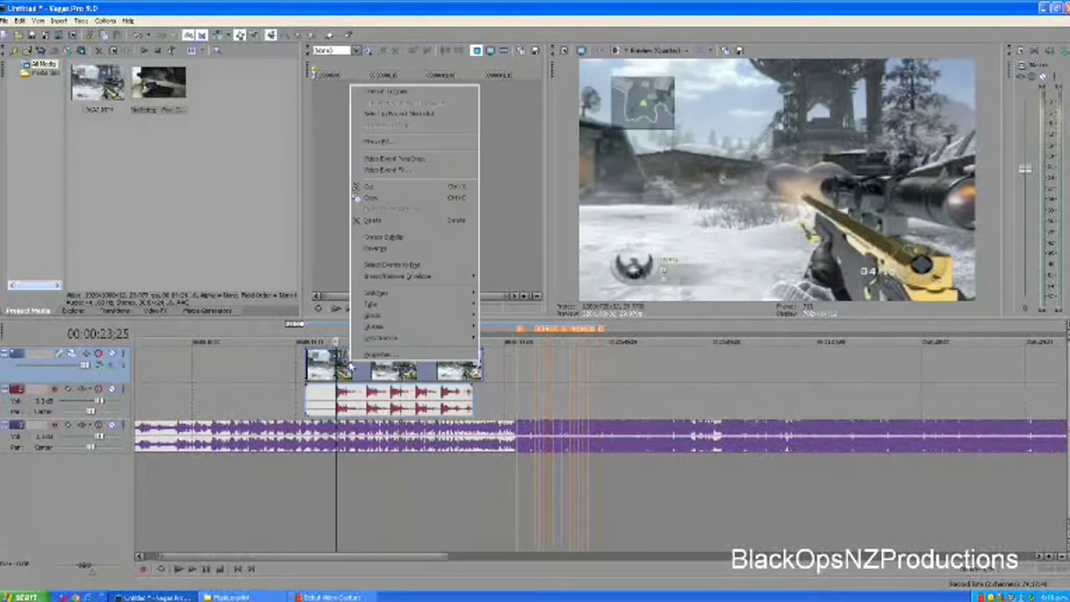
mouse_move(363, 315)
click(495, 328)
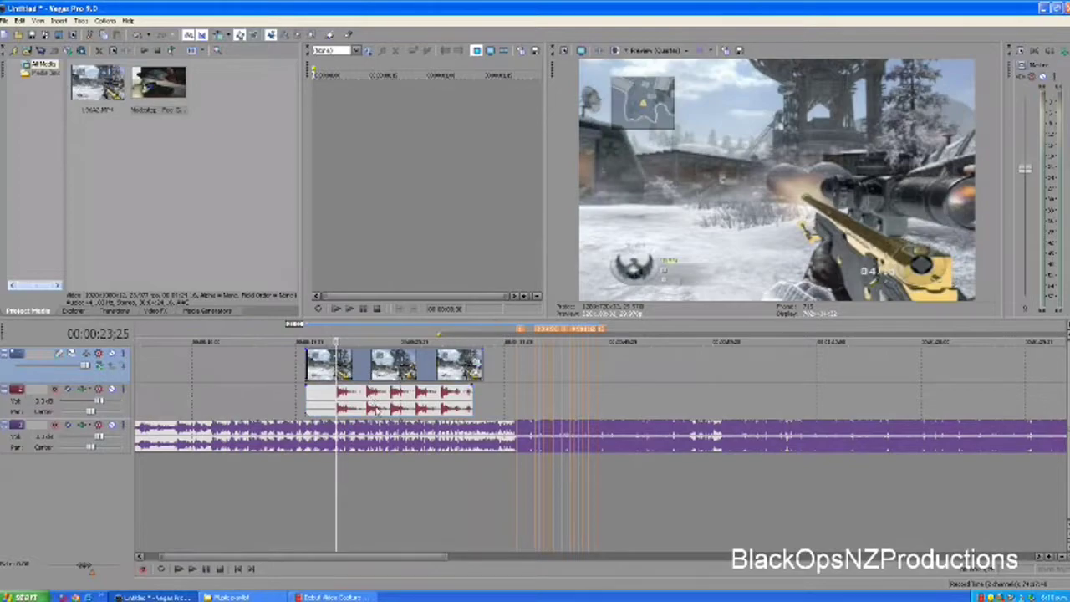
Move the ungrouped gameplay video out along its track to start at about 26 seconds.
click(395, 367)
drag(395, 366, 450, 366)
click(338, 406)
scroll(352, 422, up, 2)
click(681, 371)
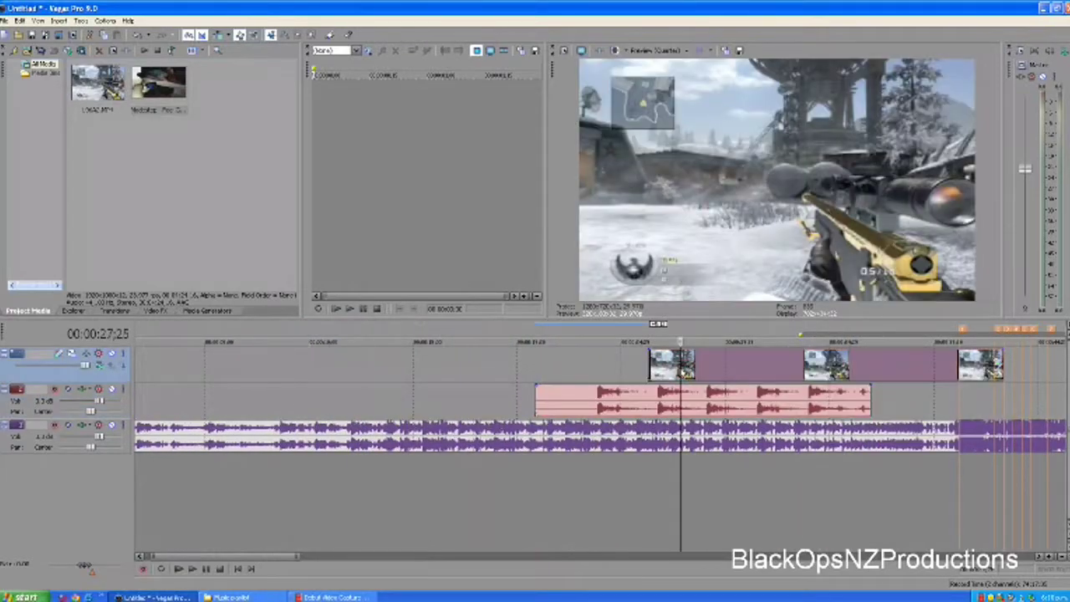
Move the gunshot audio back along its track to start at about 14.5 seconds, clear of the video.
click(609, 402)
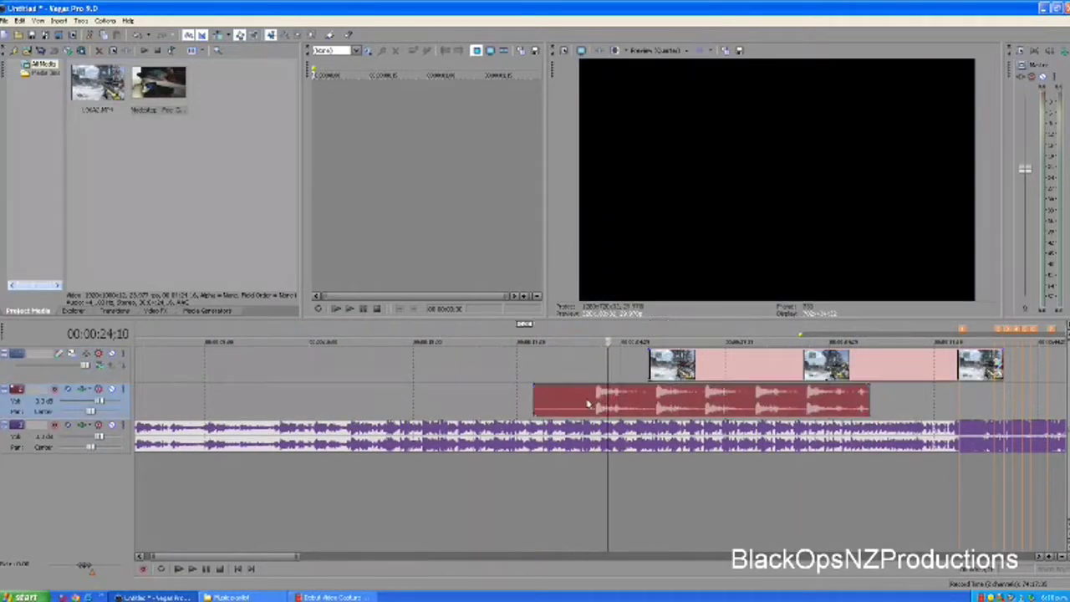
drag(692, 397, 565, 397)
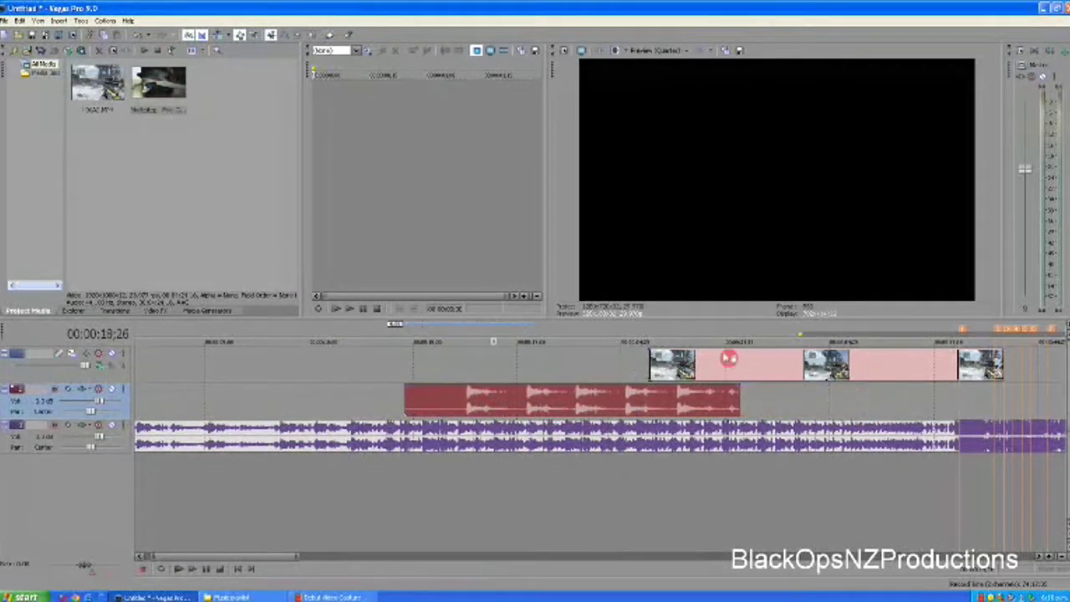
click(727, 360)
click(712, 369)
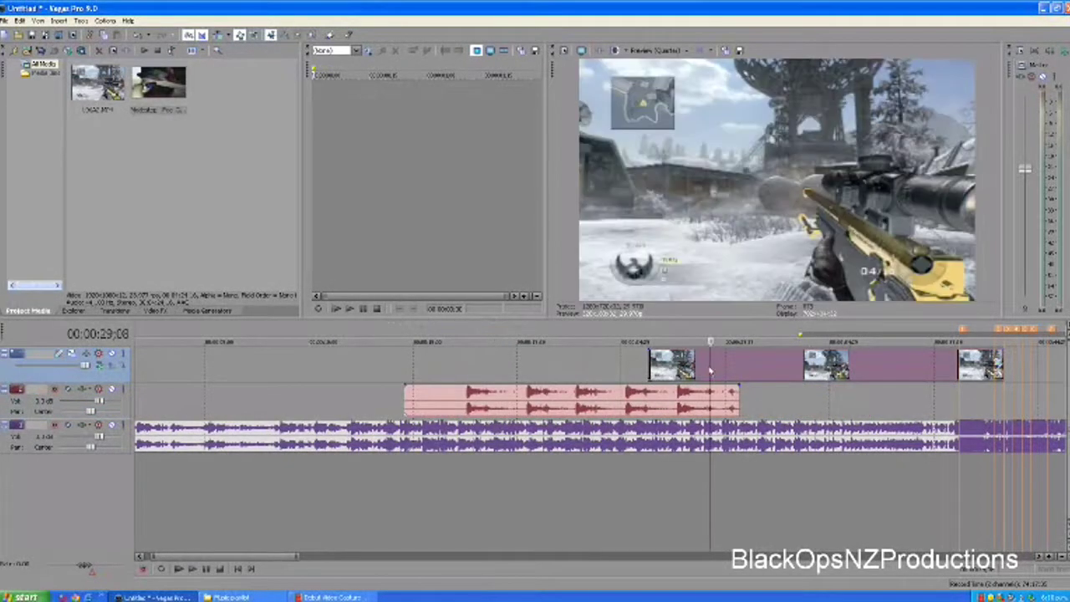
Locate the exact start of the first gunshot in the audio waveform and play it from there.
click(472, 403)
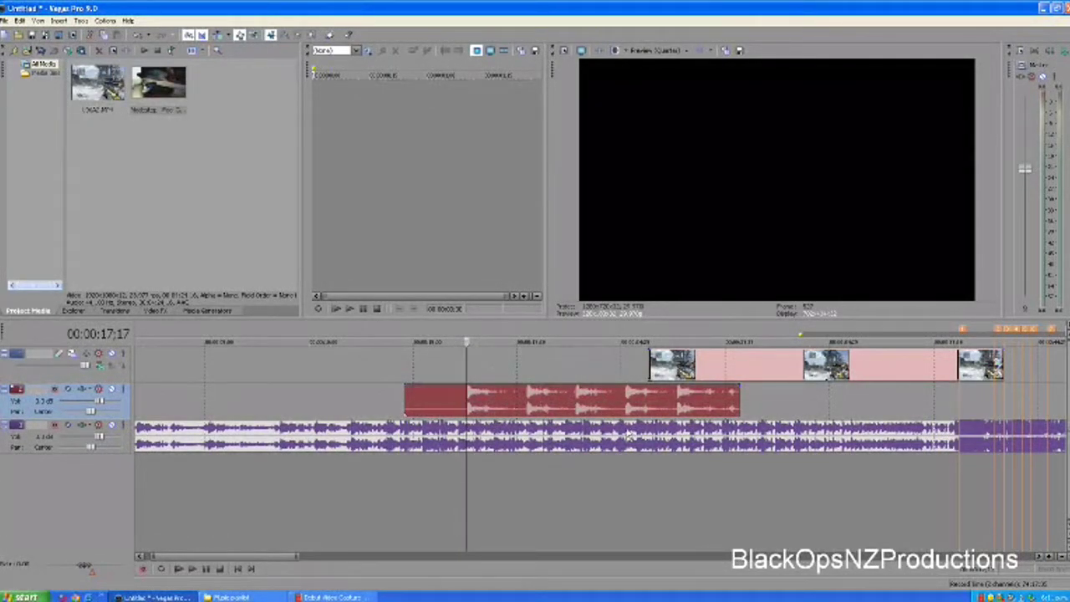
click(467, 398)
click(465, 397)
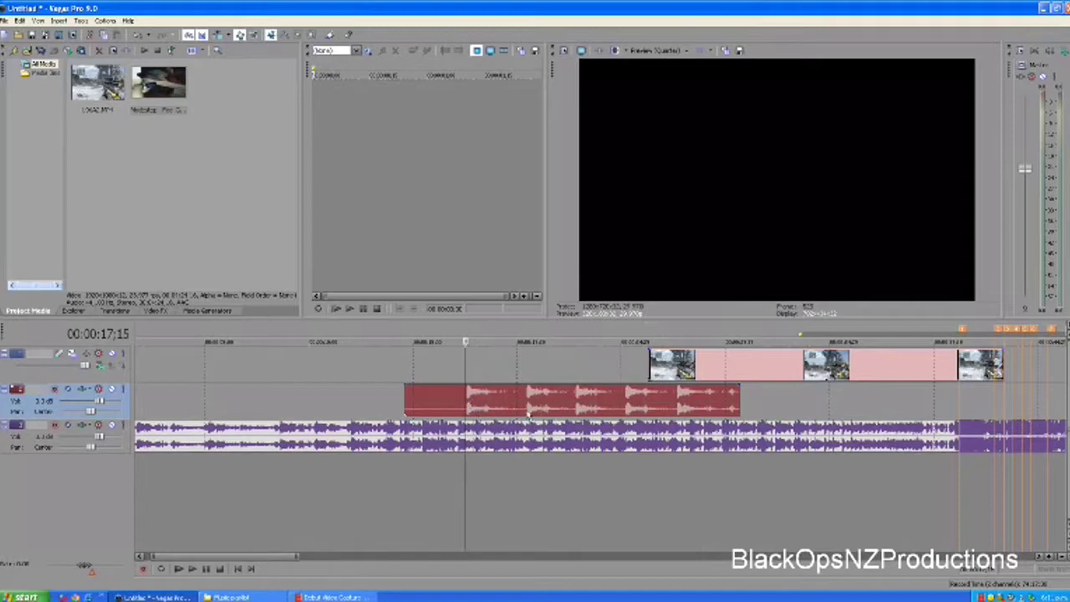
scroll(494, 395, up, 3)
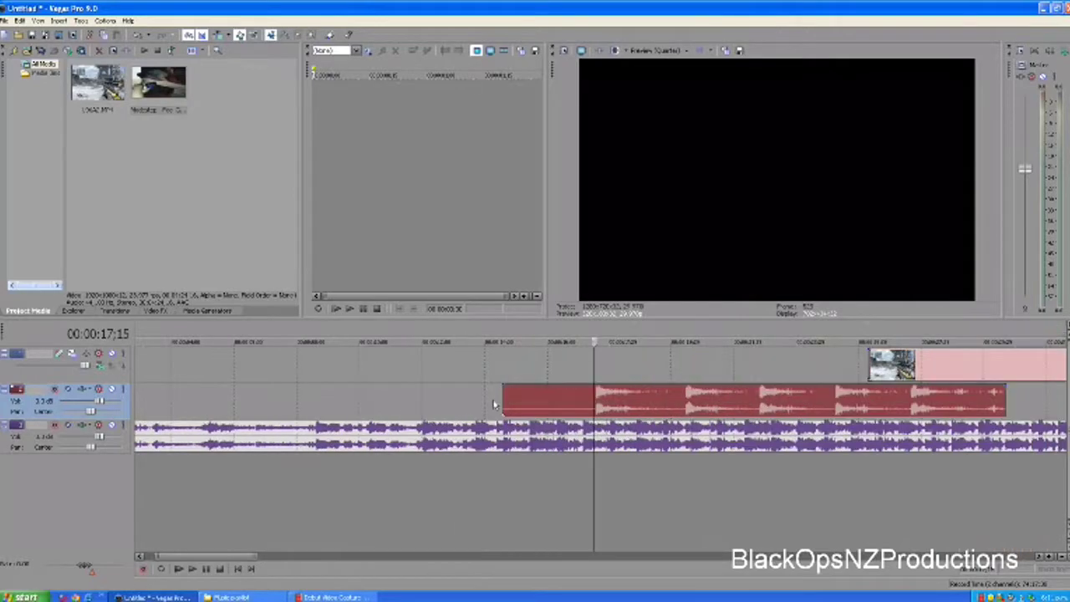
click(596, 406)
click(680, 407)
click(661, 405)
click(671, 402)
click(659, 402)
click(648, 405)
click(596, 399)
click(604, 393)
click(594, 393)
click(607, 396)
click(608, 400)
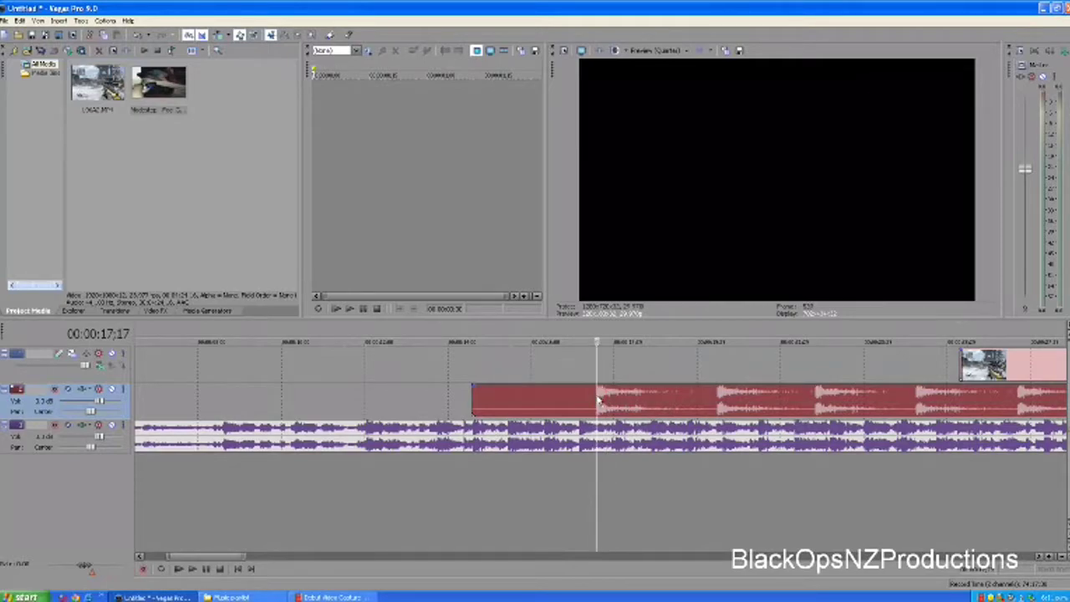
key(space)
key(space)
Split the gunshot audio just after the first shot fades, at 00:00:19;04.
click(612, 396)
click(660, 399)
click(664, 400)
key(s)
Split the audio again right where the first gunshot begins, at 00:00:17;17.
click(575, 408)
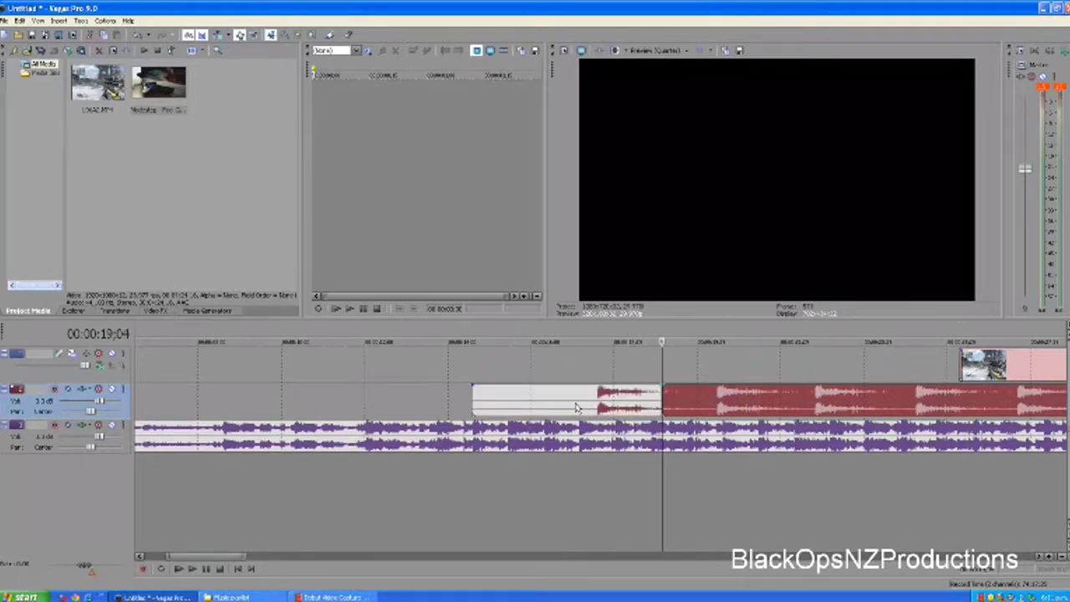
click(597, 406)
scroll(598, 408, up, 6)
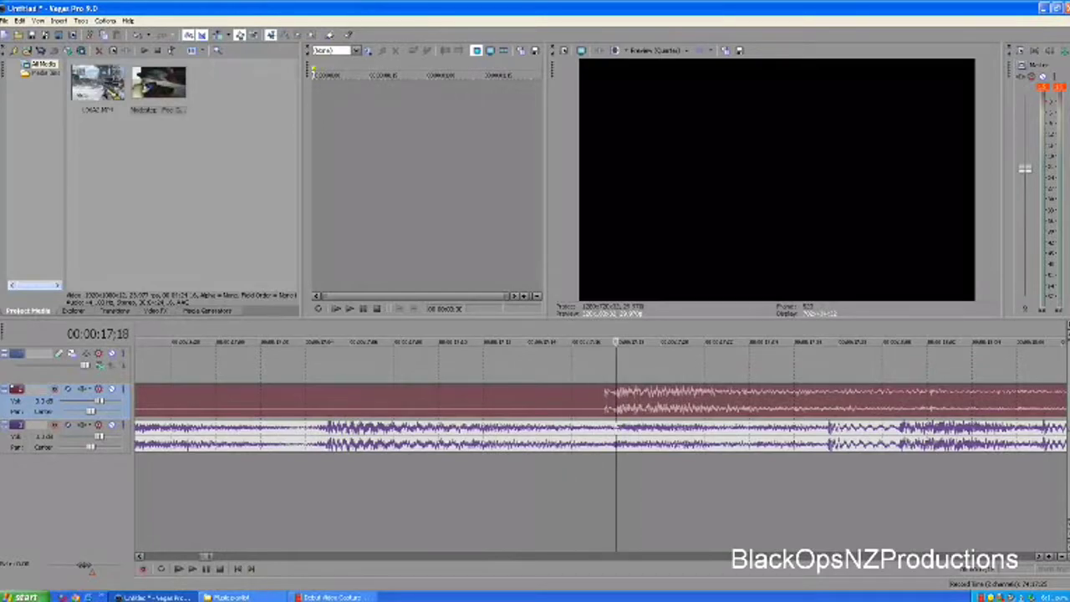
scroll(618, 432, down, 5)
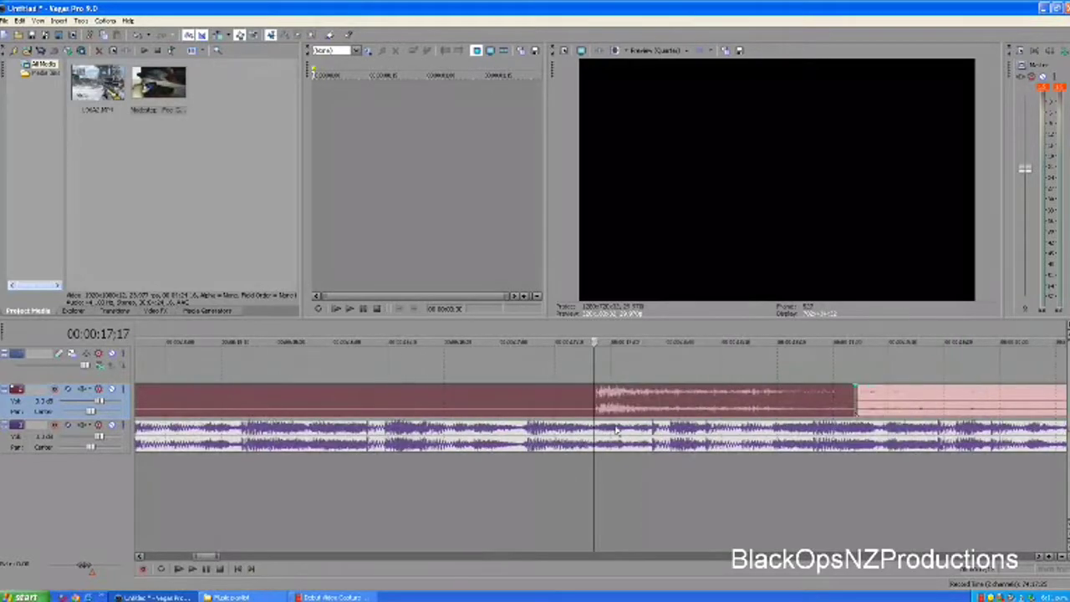
click(621, 416)
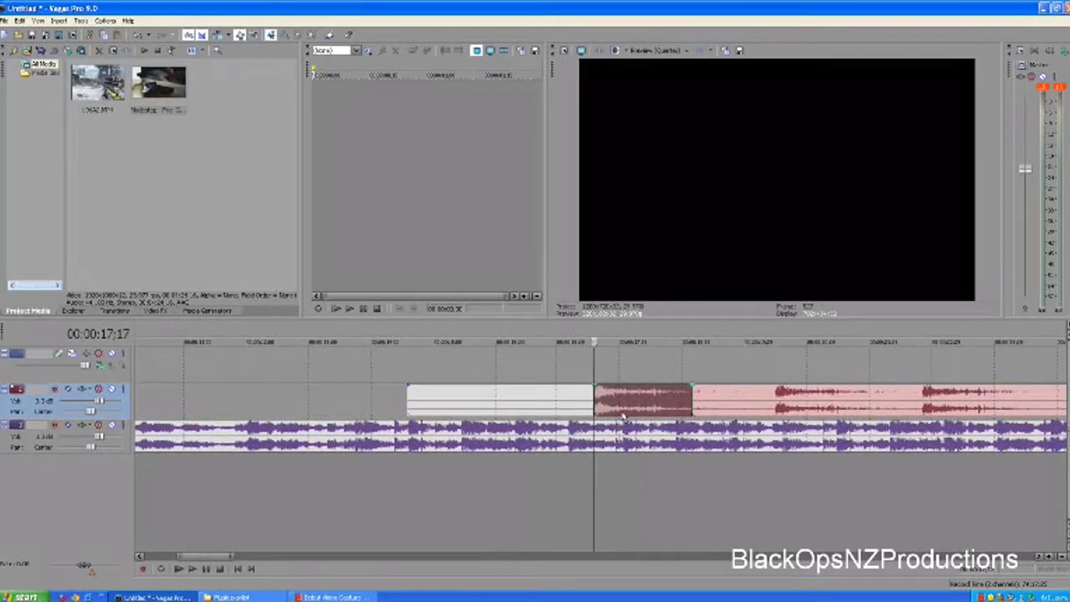
Delete the audio pieces before and after the first gunshot, keeping only the single shot.
click(664, 398)
click(637, 395)
scroll(637, 395, down, 2)
click(548, 410)
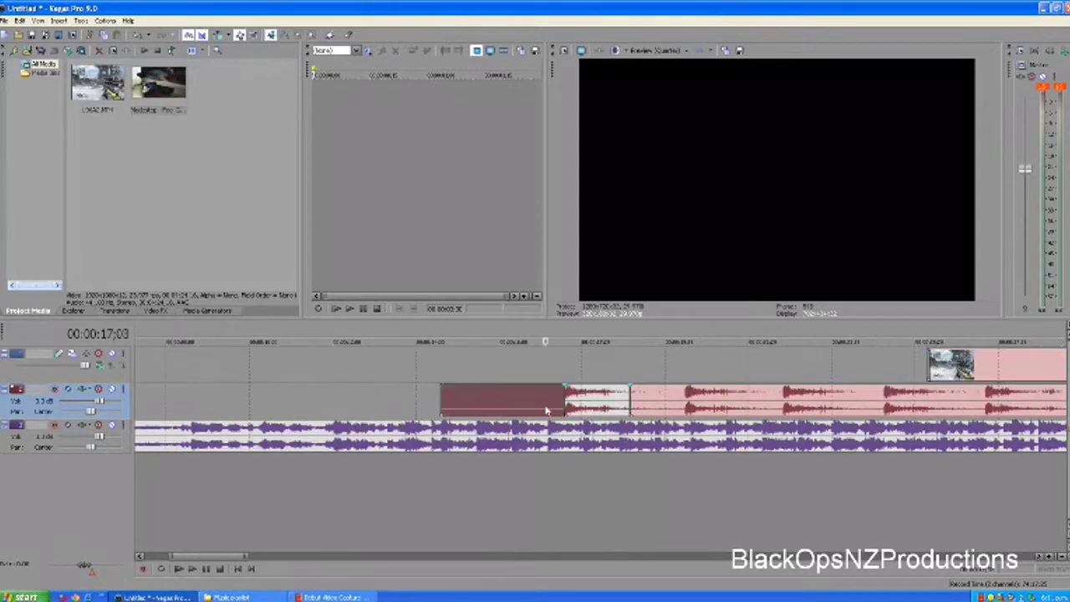
key(Delete)
click(669, 399)
key(Delete)
scroll(386, 394, down, 2)
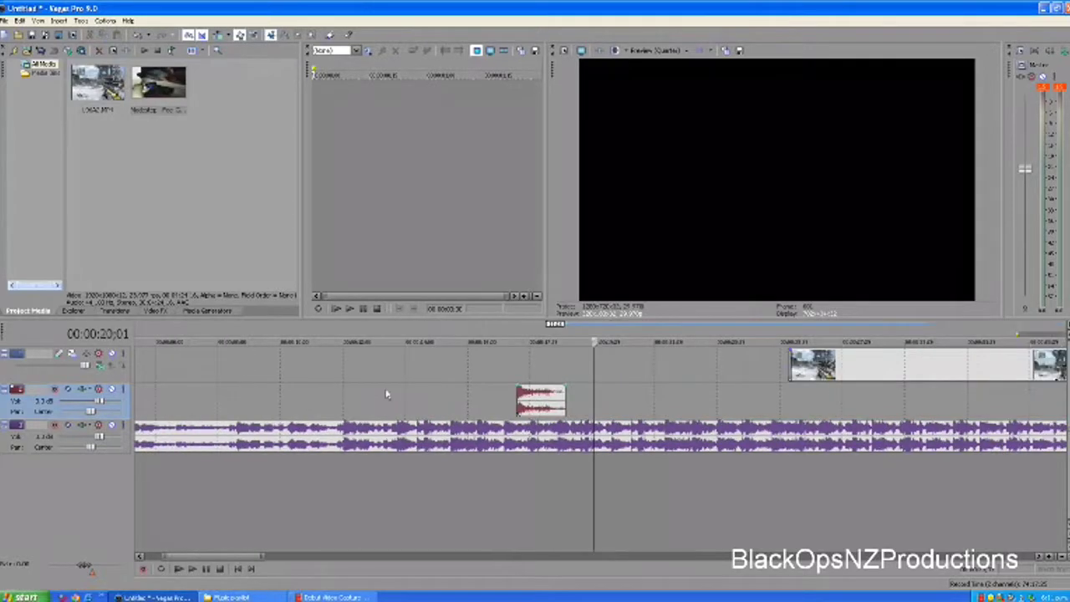
Solo the gunshot audio track and play the isolated shot from 00:00:17;12.
click(123, 424)
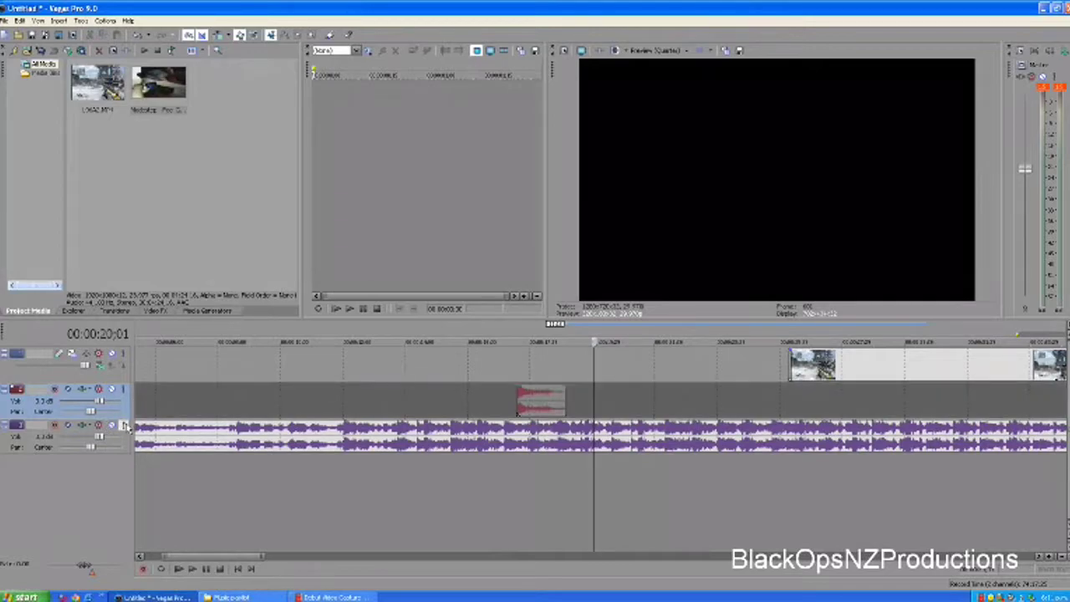
click(124, 426)
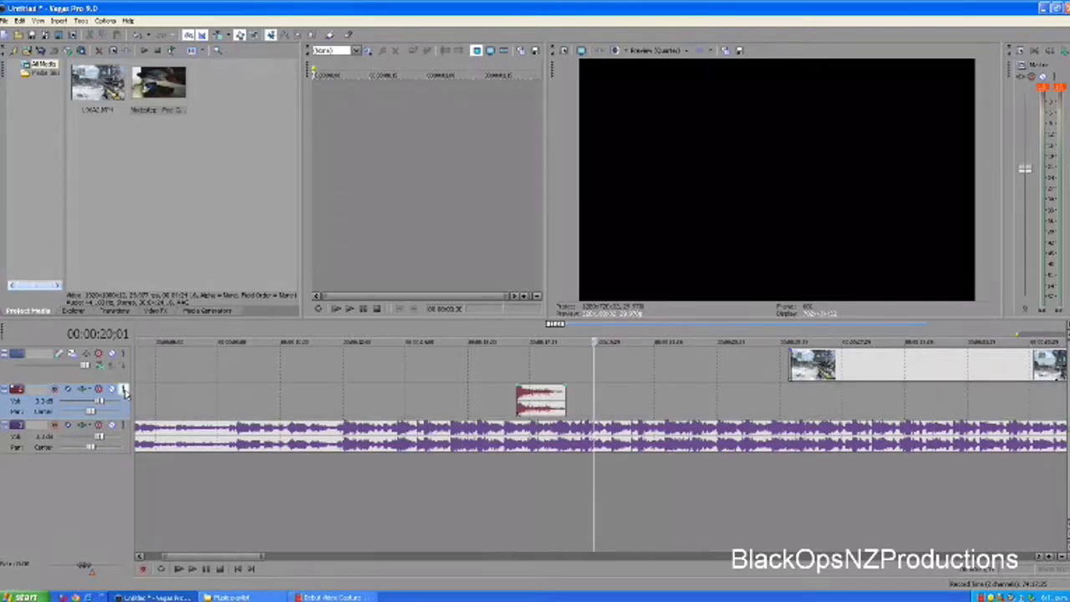
click(512, 403)
key(space)
key(space)
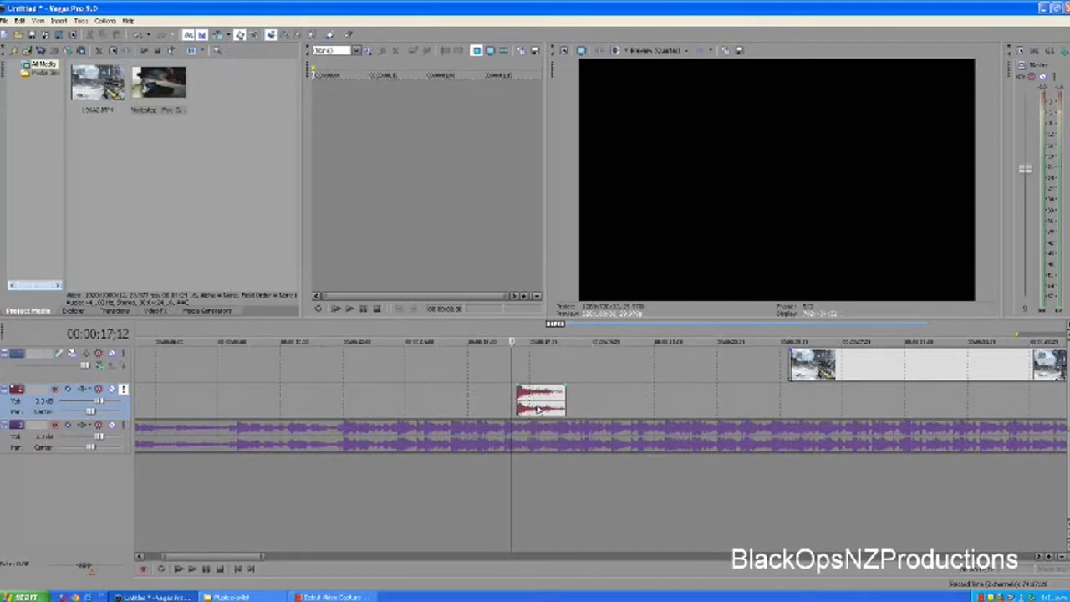
key(space)
click(207, 569)
Split the gunshot audio at 00:00:18;23 and move its tail aside to about 21 seconds.
click(549, 411)
click(552, 408)
click(555, 409)
key(s)
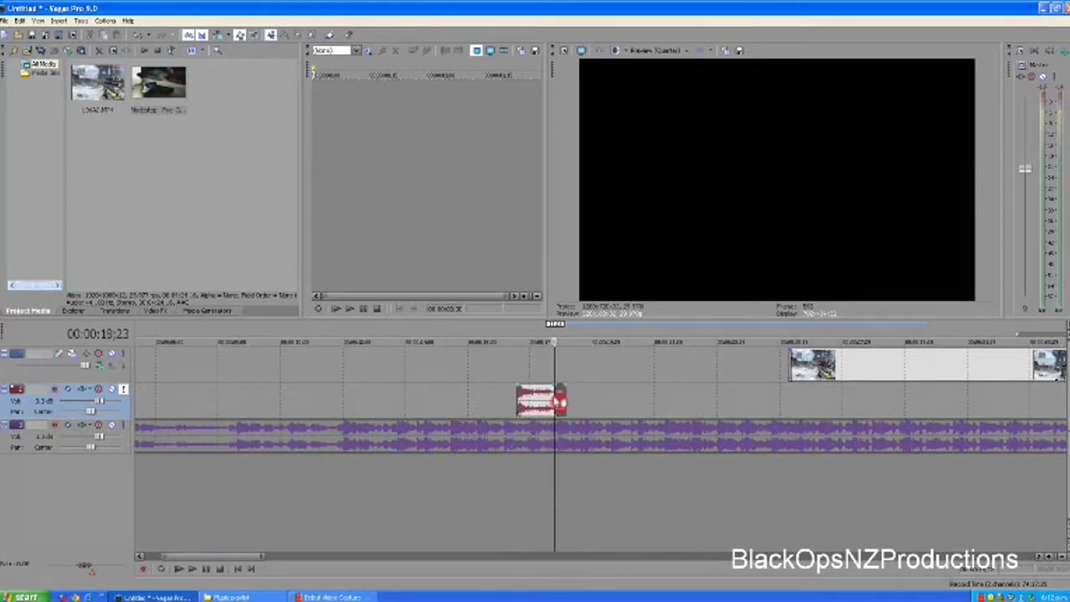
drag(558, 401, 636, 407)
Play the shortened gunshot several times, and undo the tail's move and split.
click(509, 406)
key(space)
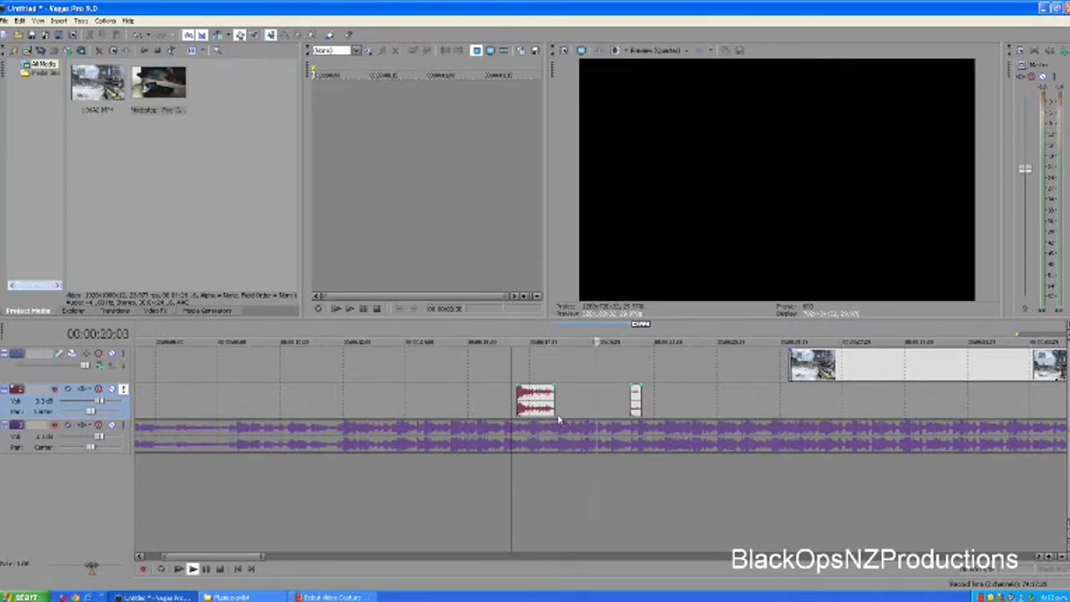
click(522, 407)
click(516, 406)
key(space)
key(space)
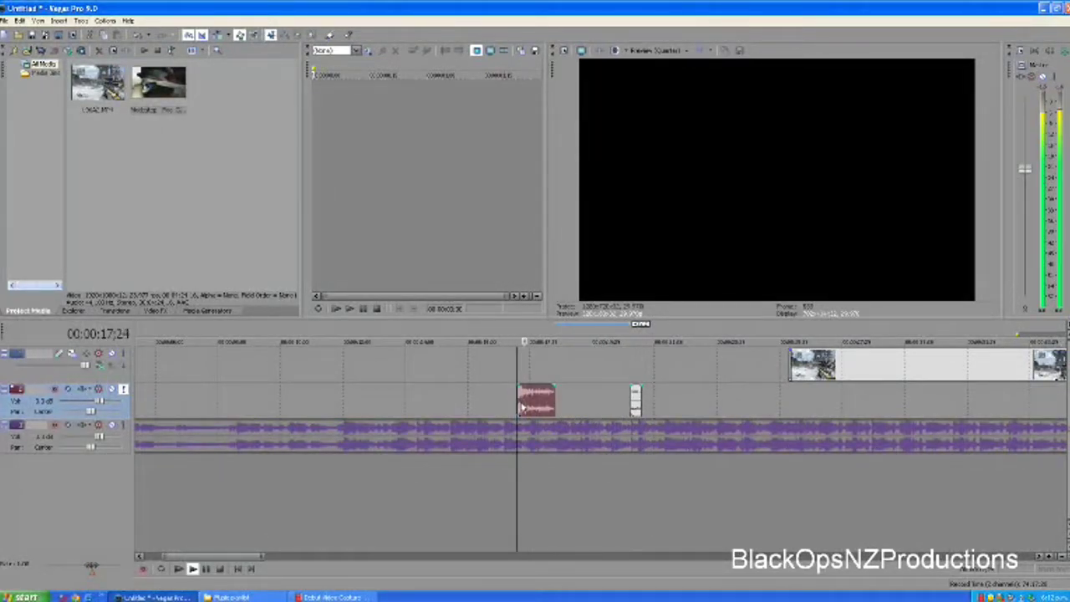
click(207, 569)
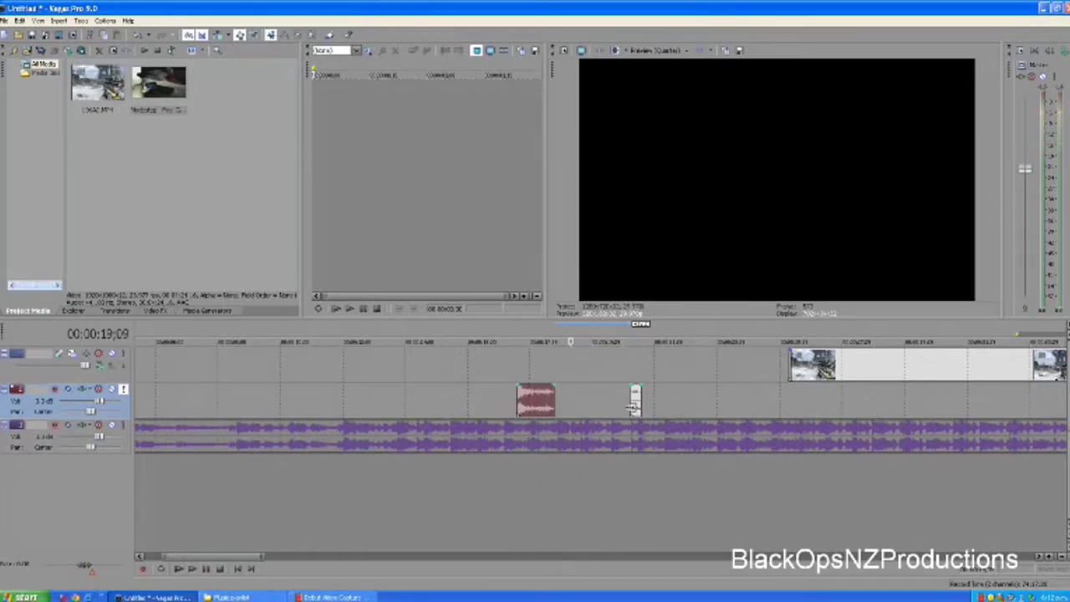
click(508, 405)
key(space)
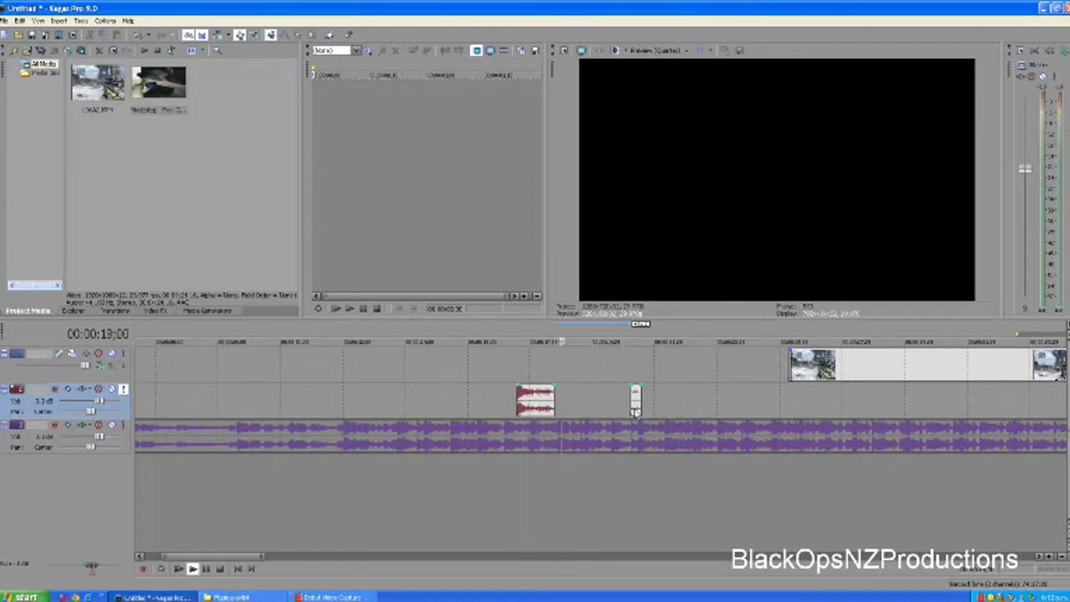
key(space)
key(ctrl+z)
key(ctrl+z)
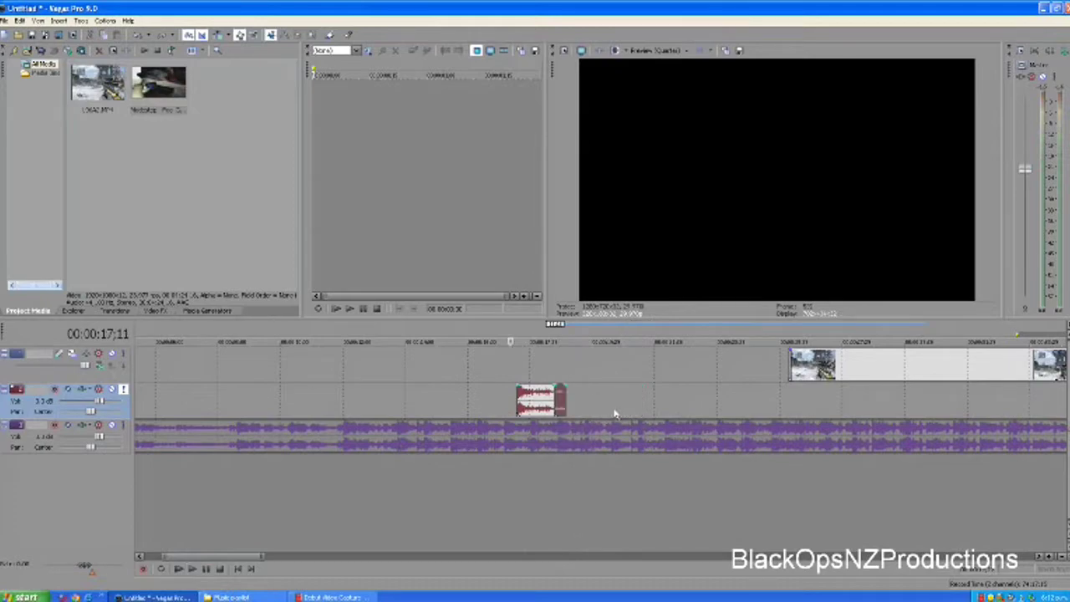
Split the gunshot audio at 00:00:18;29, delete the leftover tail and play the trimmed shot.
click(560, 405)
key(s)
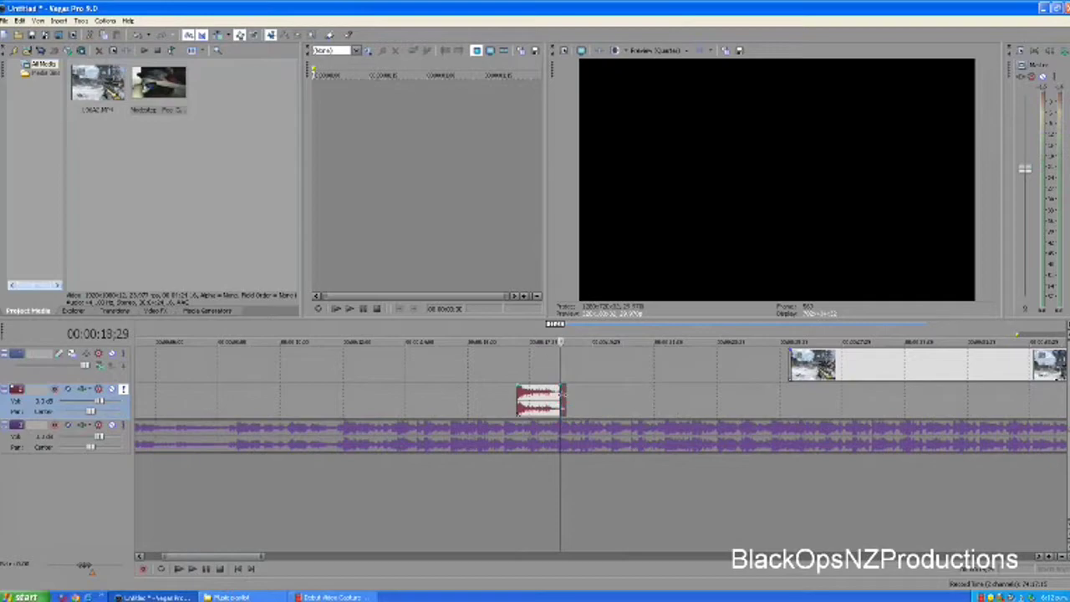
click(518, 401)
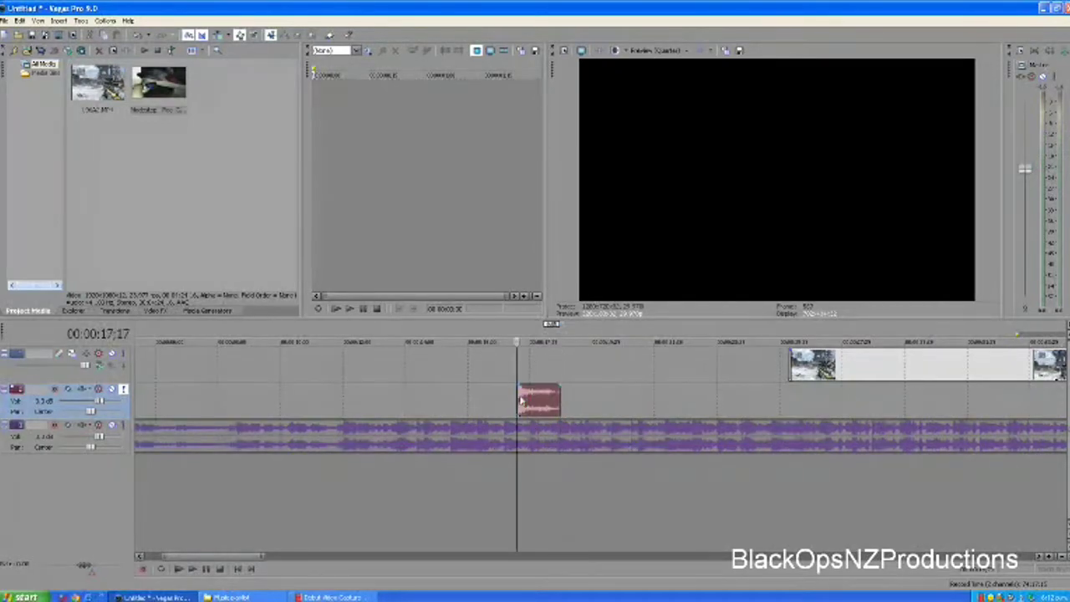
key(space)
click(206, 568)
Play the gameplay video from near its beginning up to just past the first shot.
scroll(535, 406, down, 3)
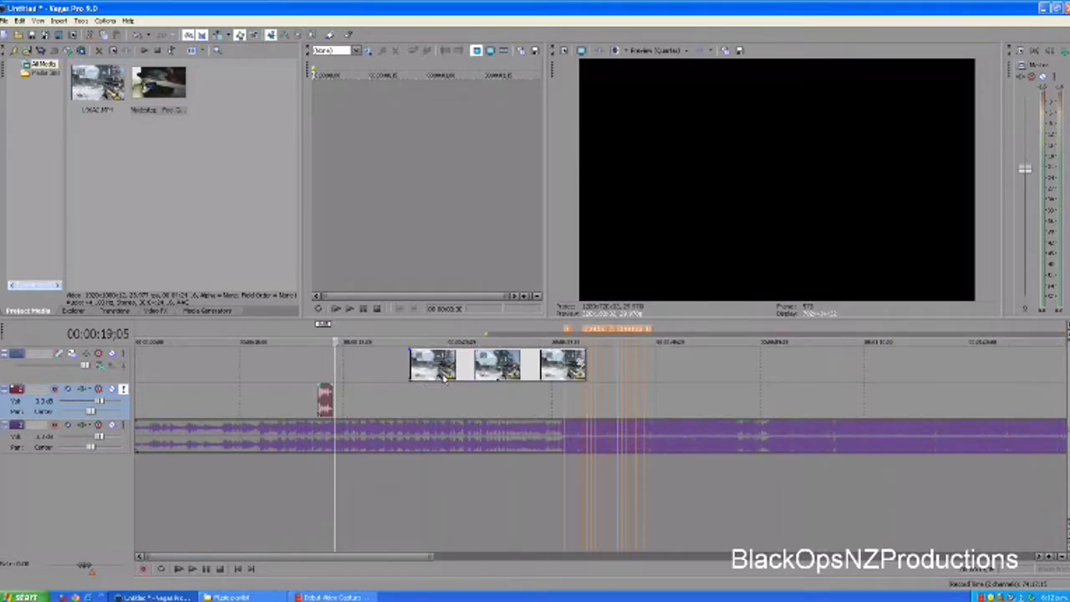
click(443, 375)
click(438, 375)
click(430, 373)
click(426, 372)
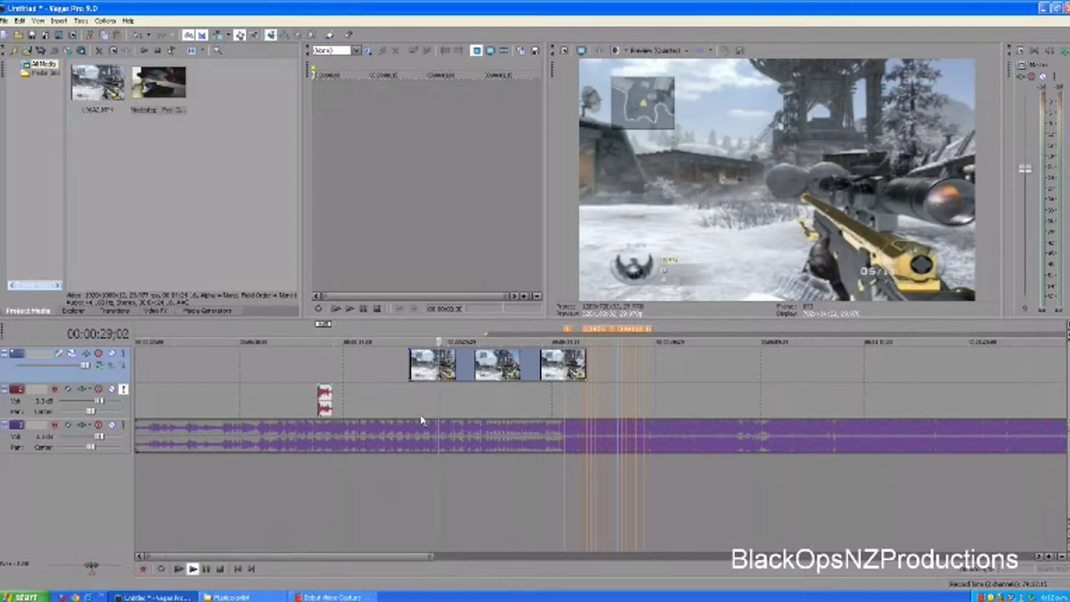
key(space)
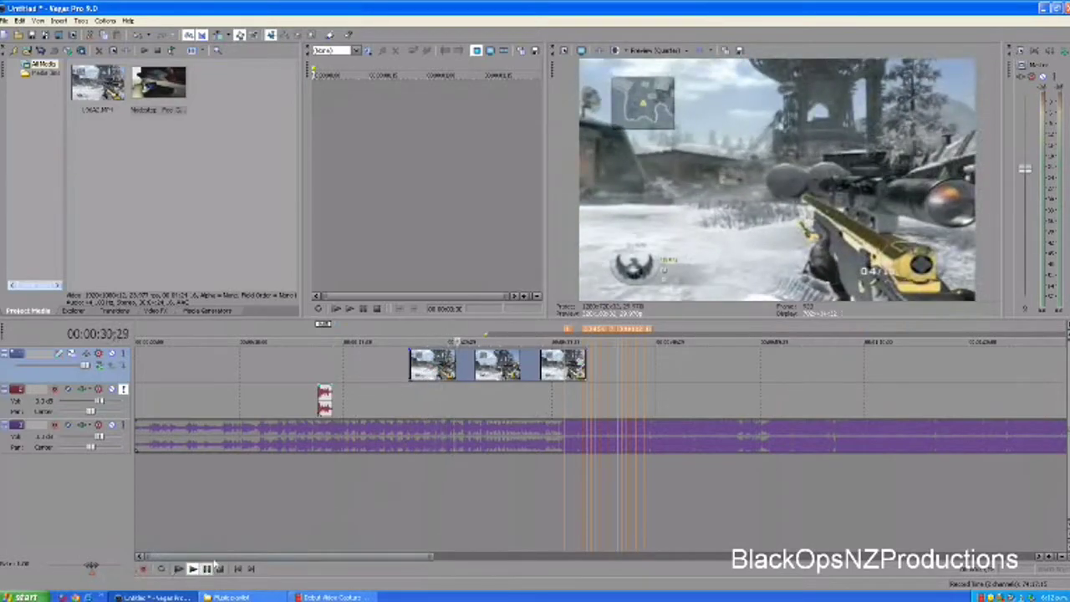
key(space)
Step back frame by frame through the gameplay video to 00:00:29;04, around the first shot.
key(Left)
key(Left)
key(Left)
key(Left)
key(Left)
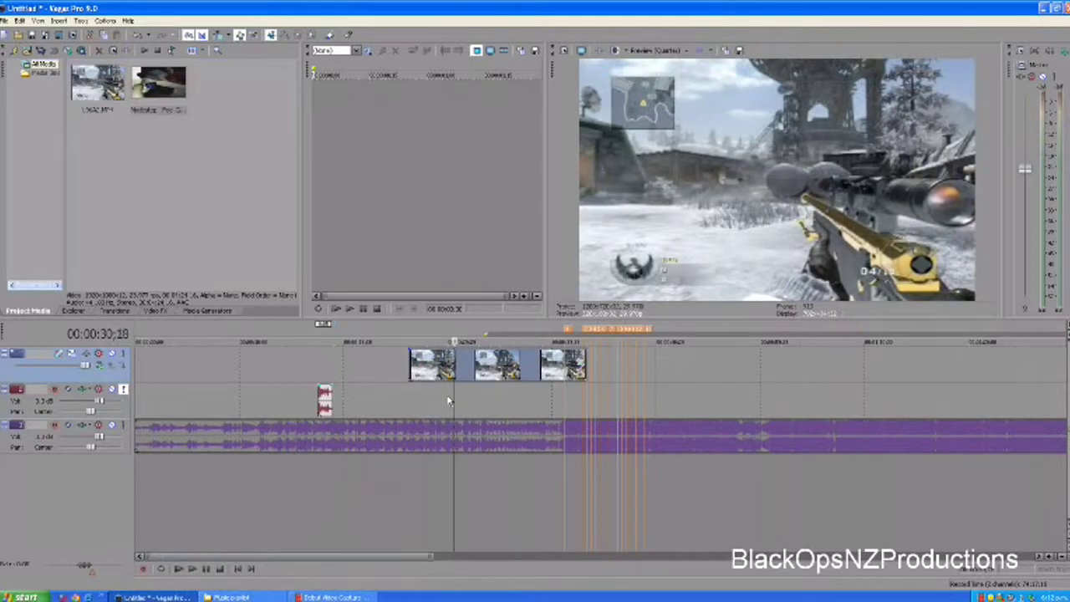
key(Left)
key(Left)
key(Left)
key(Left)
key(Left)
key(Left)
key(Left)
key(Left)
key(Left)
key(Left)
key(Left)
key(Left)
key(Left)
key(Left)
key(Left)
key(Left)
key(Left)
key(Left)
key(Left)
key(Left)
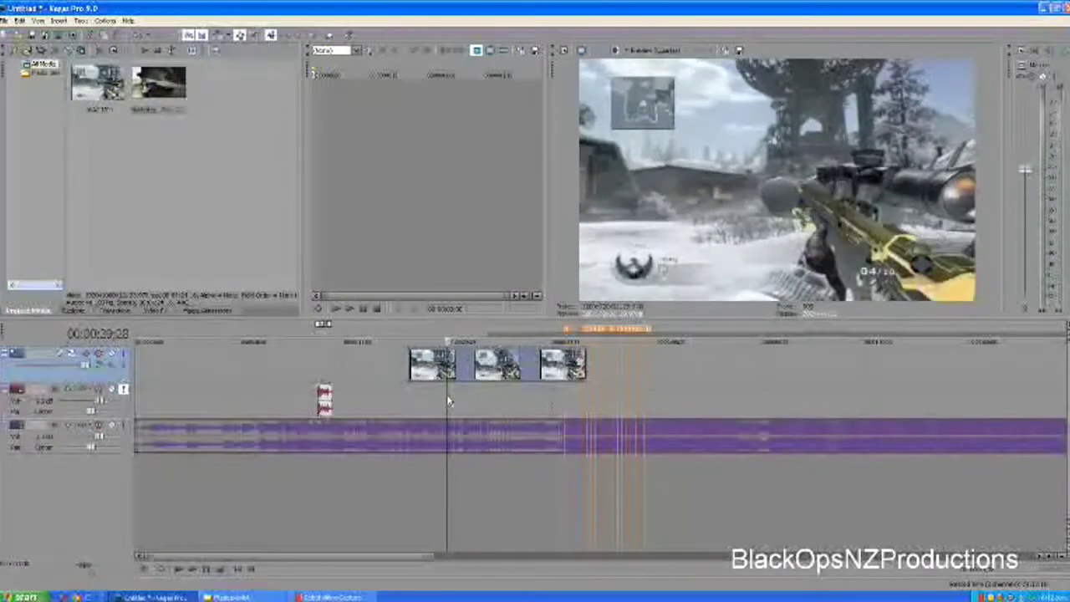
key(Left)
key(Left)
key(Left)
key(Left)
key(Left)
key(Left)
key(Left)
key(Left)
key(Left)
key(Left)
key(Left)
key(Left)
key(Left)
key(Left)
key(Left)
key(Left)
key(Left)
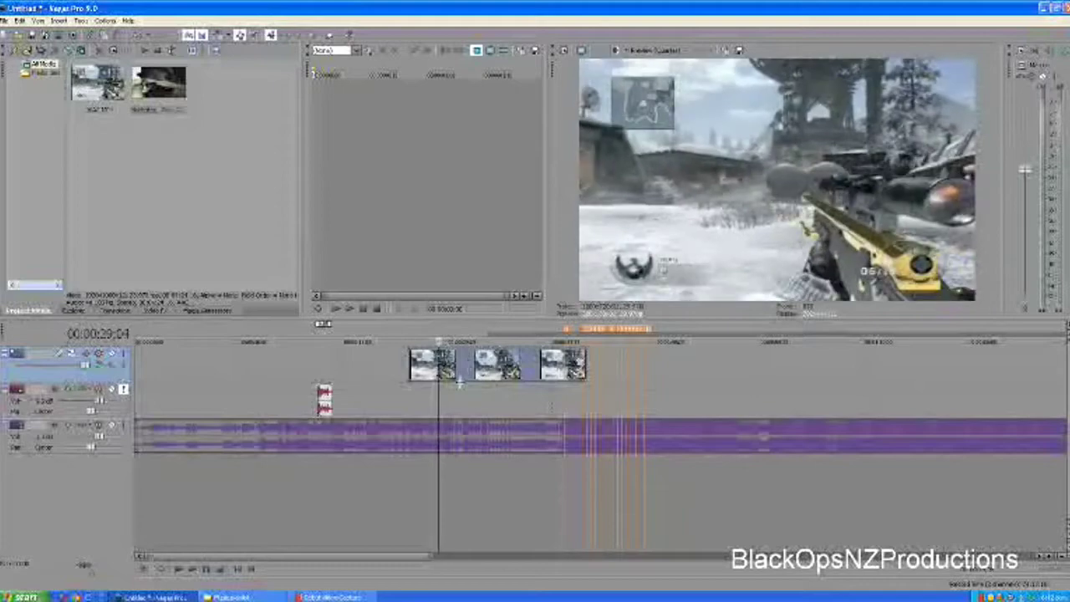
Split the gameplay video at 00:00:29;06, just before the first shot's muzzle flash.
key(Right)
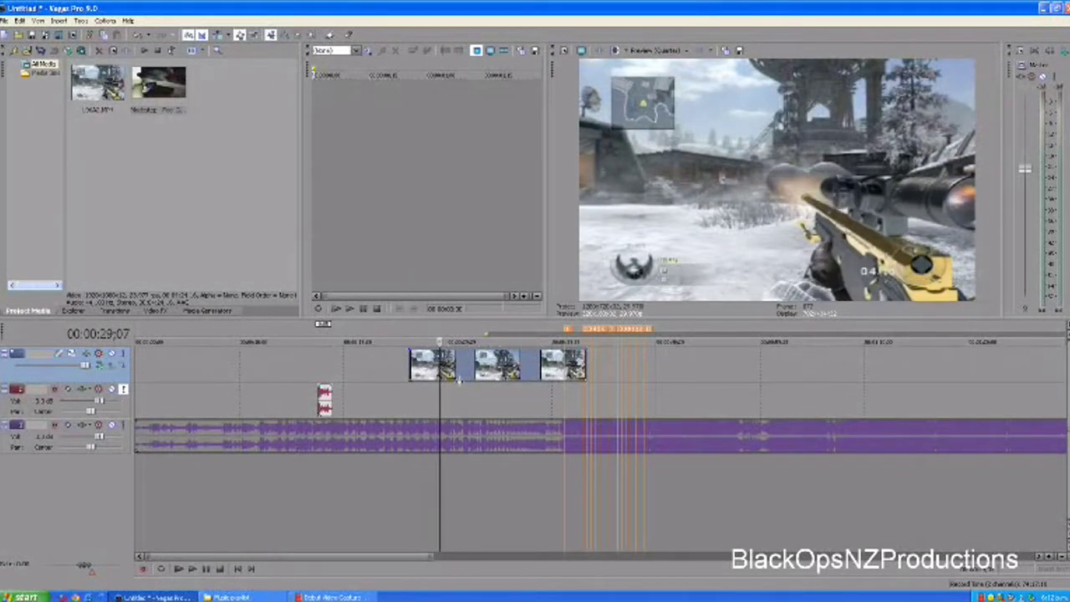
key(Left)
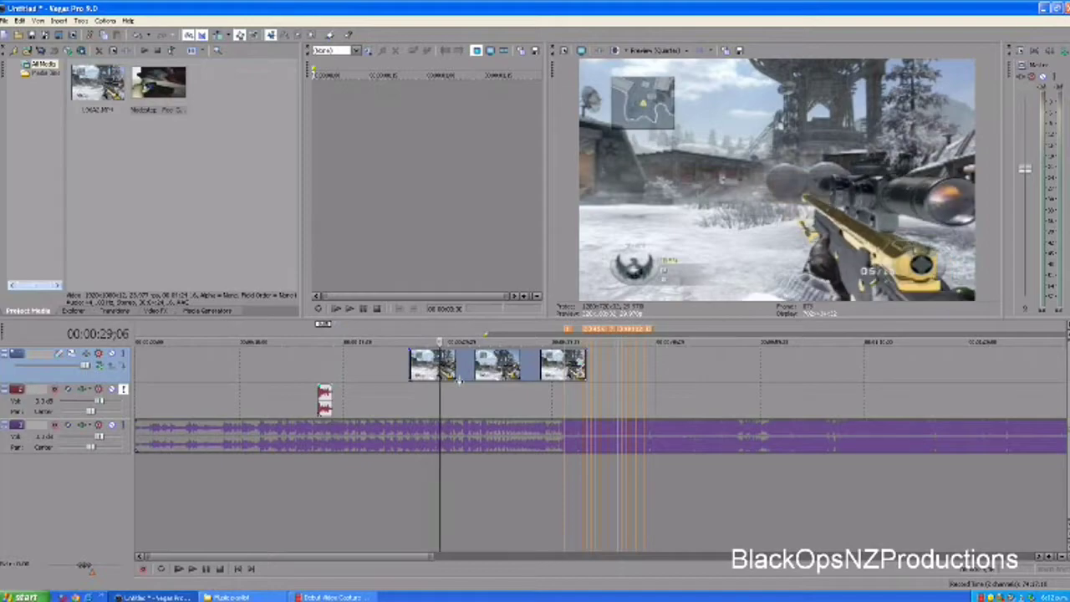
key(s)
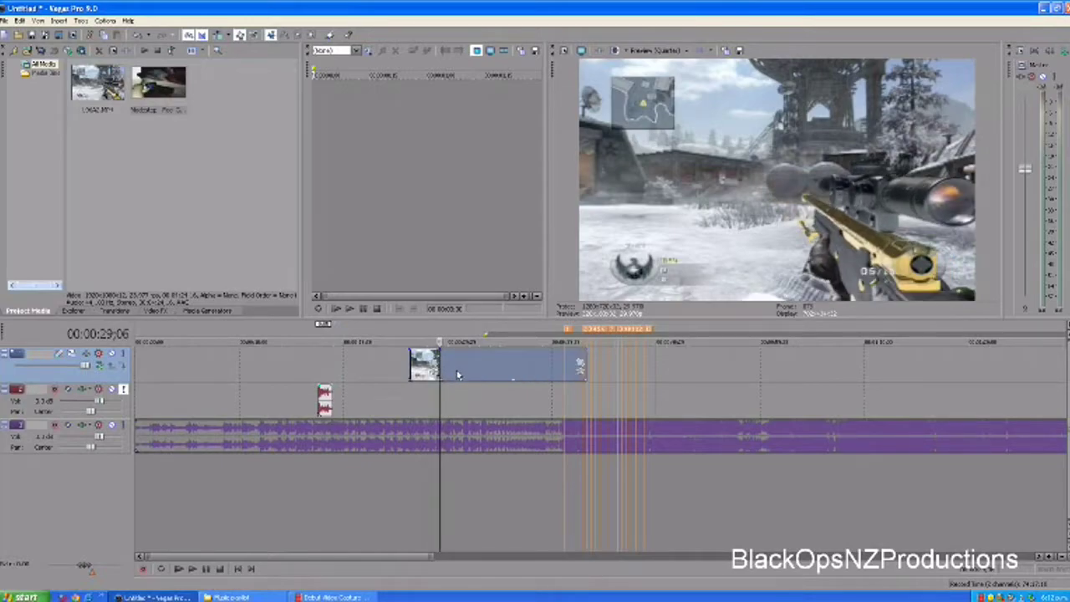
Find the second shot in the gameplay video frame by frame and split the clip there at 00:00:32;02.
click(457, 374)
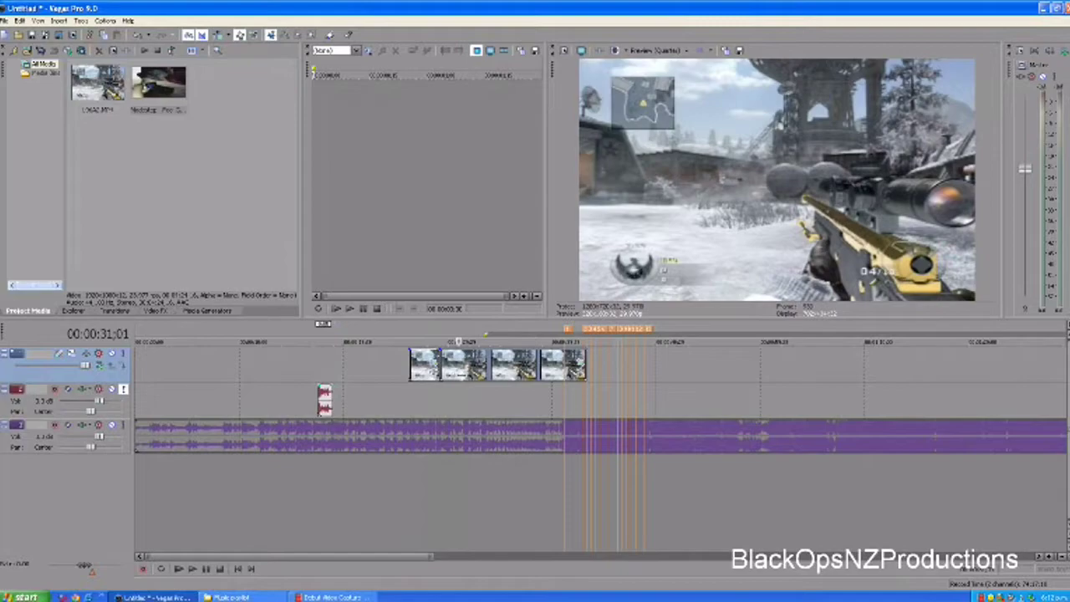
key(Right)
key(Right)
key(Right)
key(Right)
key(Right)
key(Right)
key(Right)
key(Right)
key(Right)
key(Right)
key(Right)
key(Right)
key(Right)
key(Right)
key(Right)
key(Right)
key(Right)
key(Right)
key(Right)
key(Right)
key(Right)
key(Right)
key(Right)
key(Right)
key(Right)
key(Right)
key(Right)
key(Right)
key(Left)
key(s)
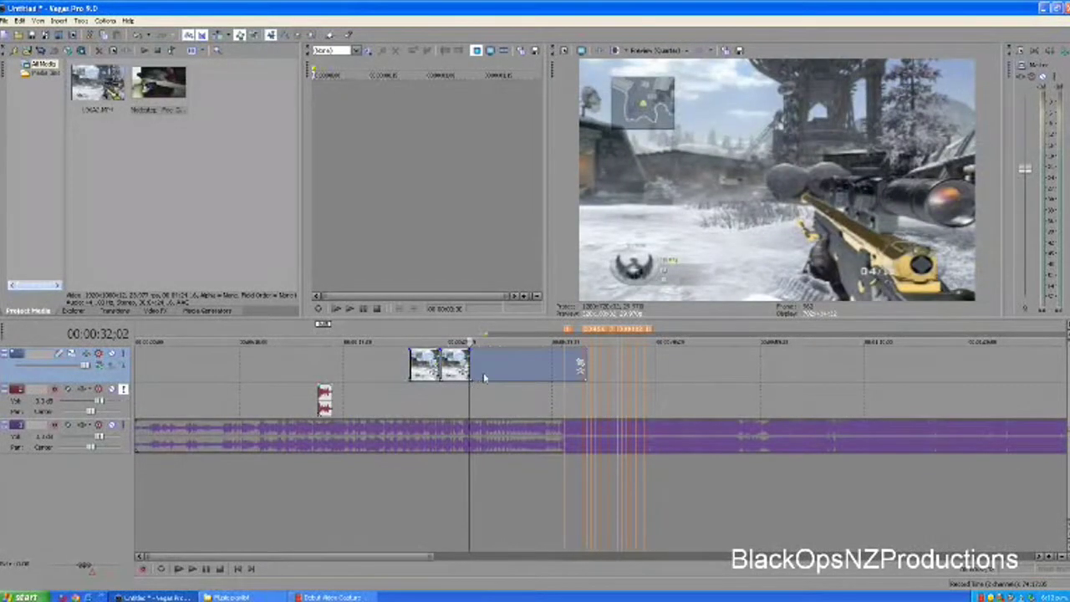
Locate the third shot in the remaining gameplay footage and split the clip there at 00:00:34;13.
key(Right)
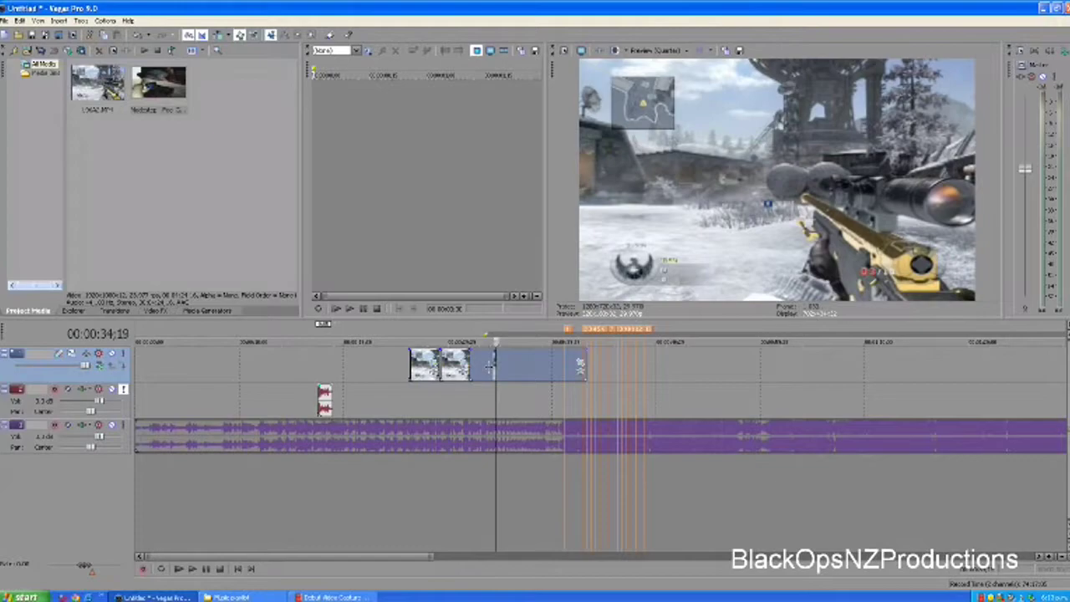
key(Left)
key(Left)
key(Left)
key(Left)
scroll(490, 356, right, 3)
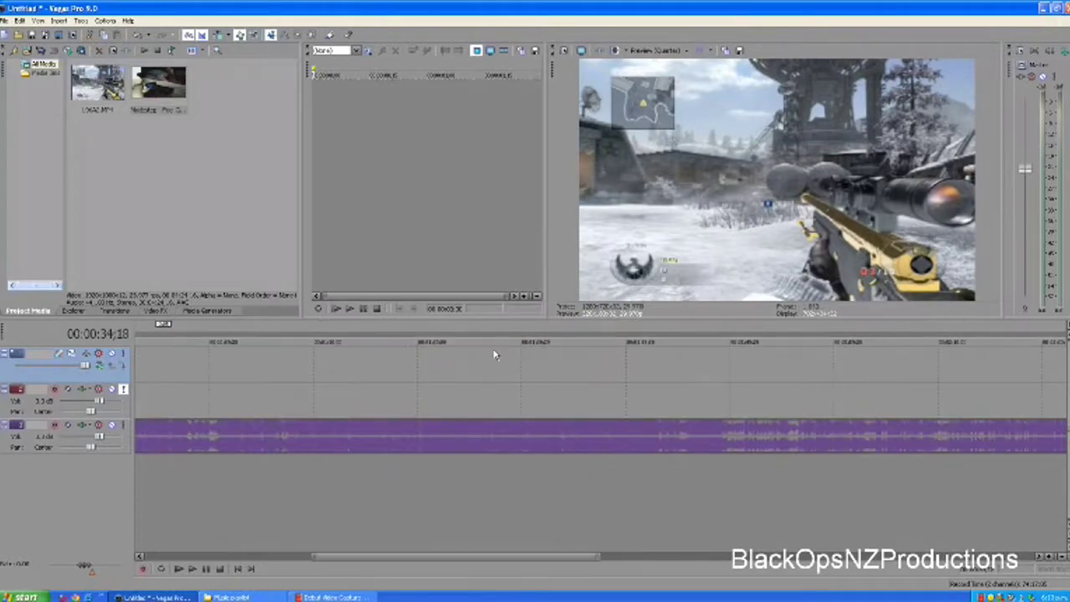
scroll(391, 392, down, 1)
scroll(353, 391, up, 2)
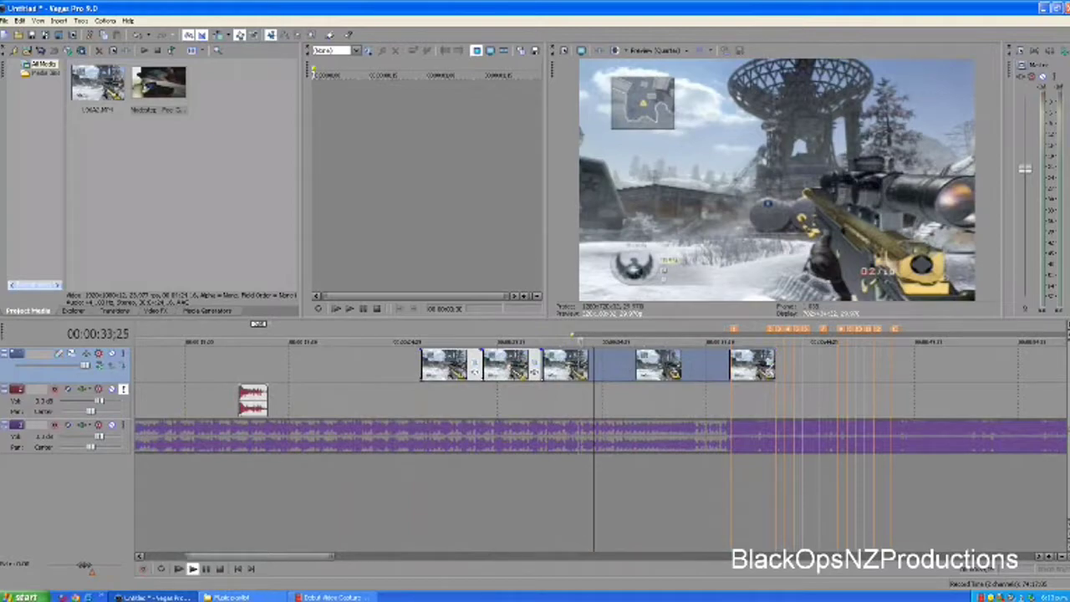
mouse_move(574, 341)
mouse_down()
mouse_move(547, 341)
mouse_move(590, 341)
mouse_up()
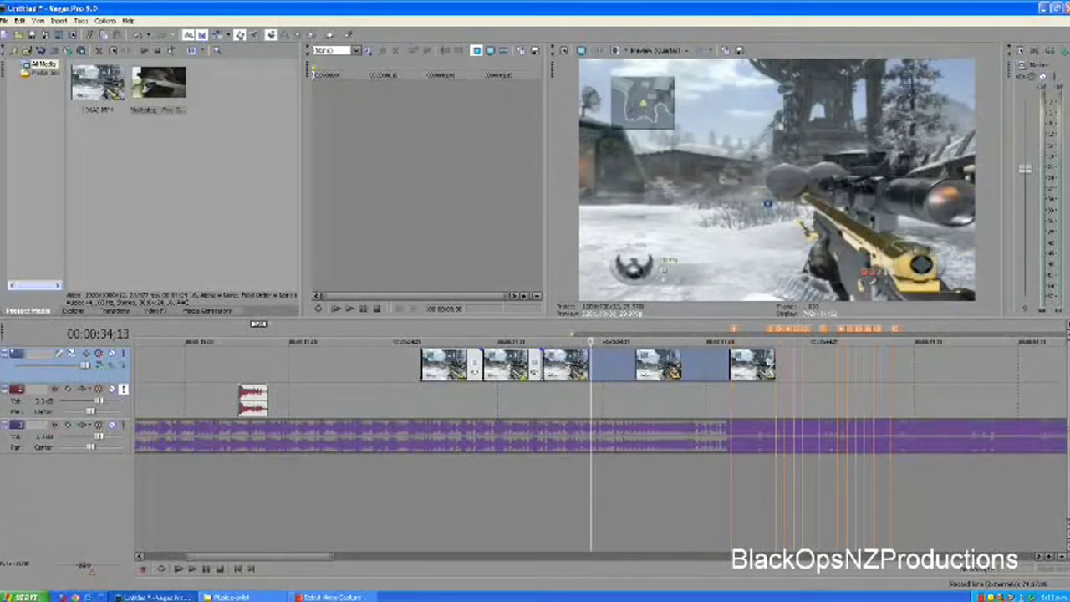
Split the remaining gameplay footage at 00:00:36;25, just before the fourth shot's muzzle flash.
click(629, 365)
click(615, 366)
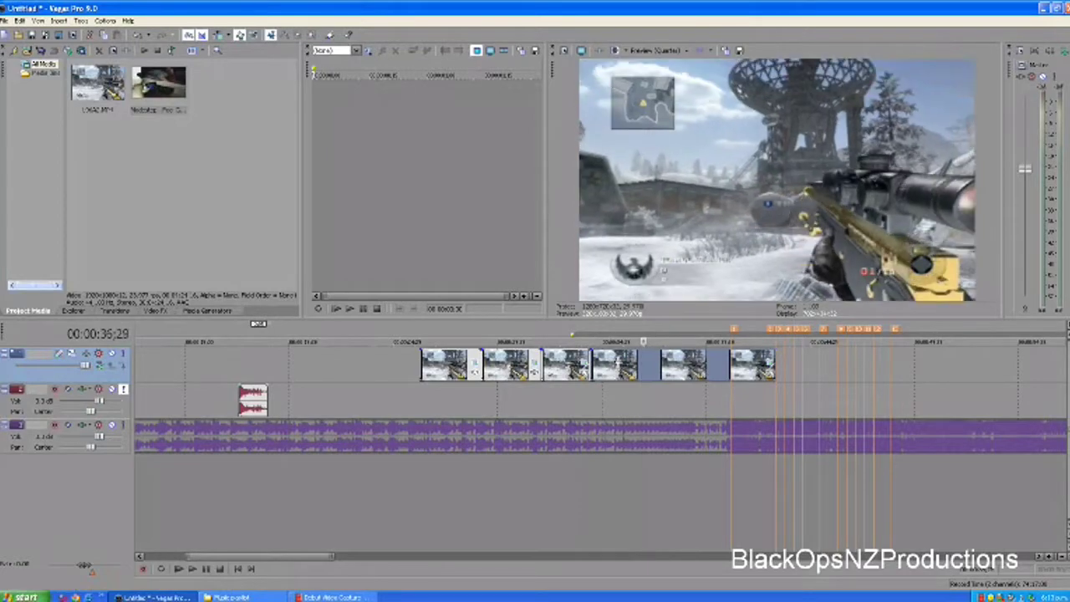
key(Left)
key(Left)
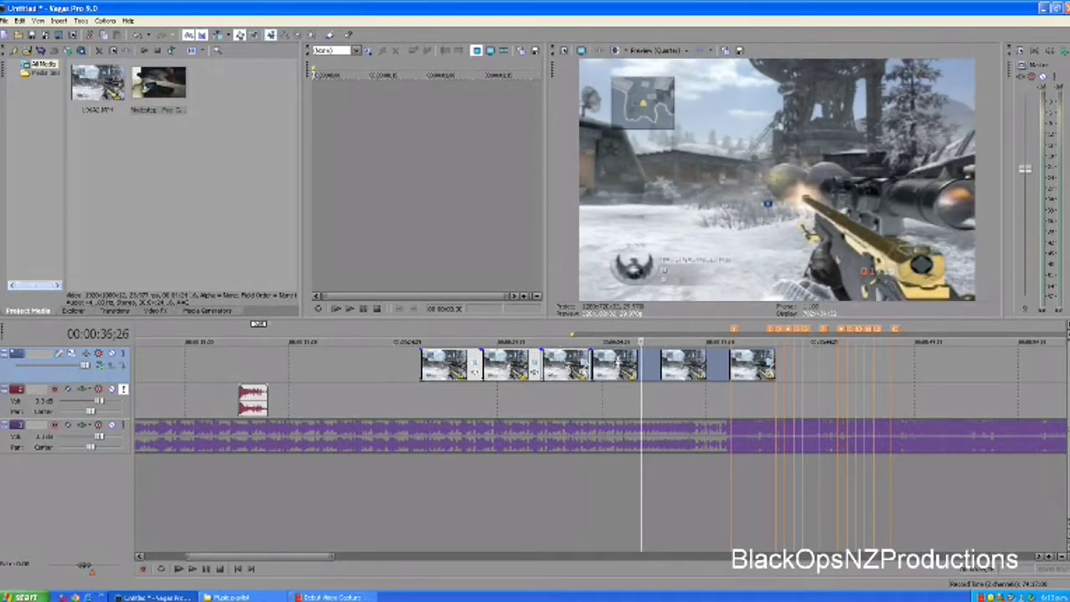
key(Left)
key(s)
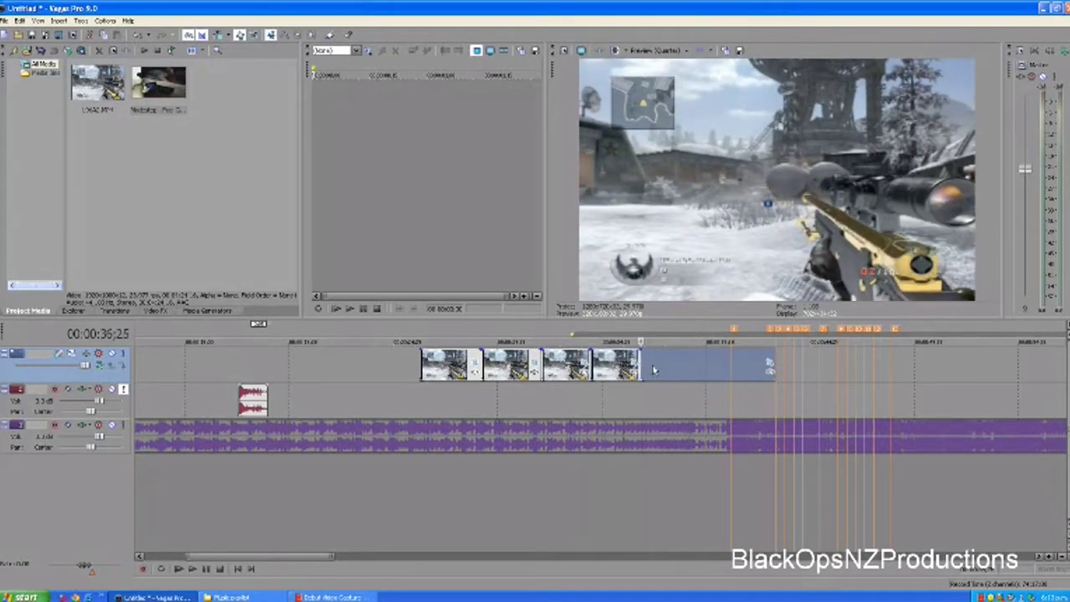
Step through the remaining gameplay footage to the fifth shot and split the clip at 00:00:39;09.
key(Right)
key(Right)
key(Right)
key(Right)
key(Right)
key(Right)
key(Right)
key(Right)
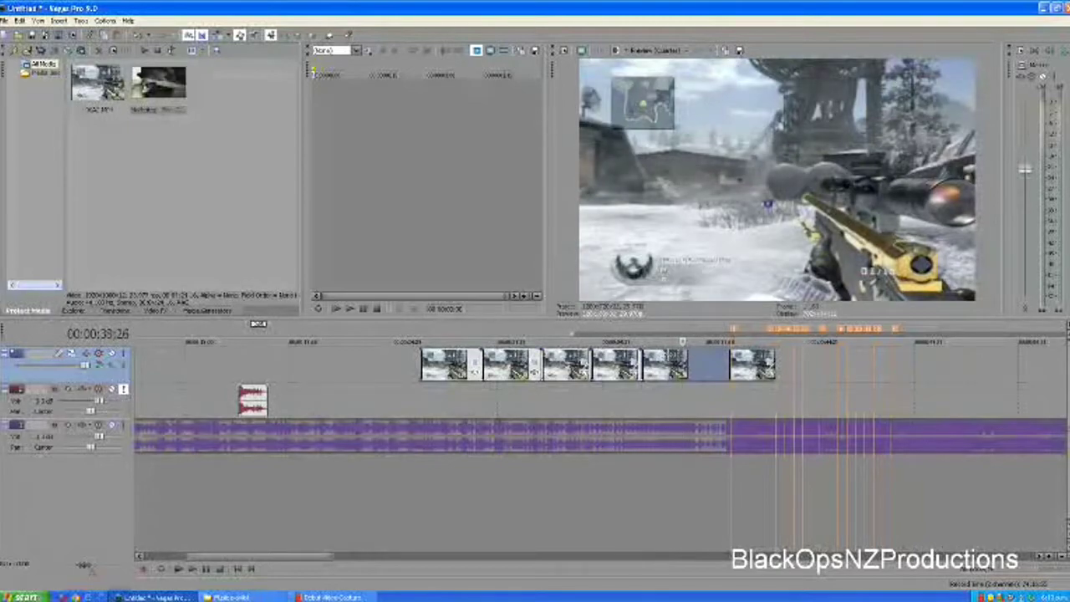
key(Left)
key(Left)
key(Left)
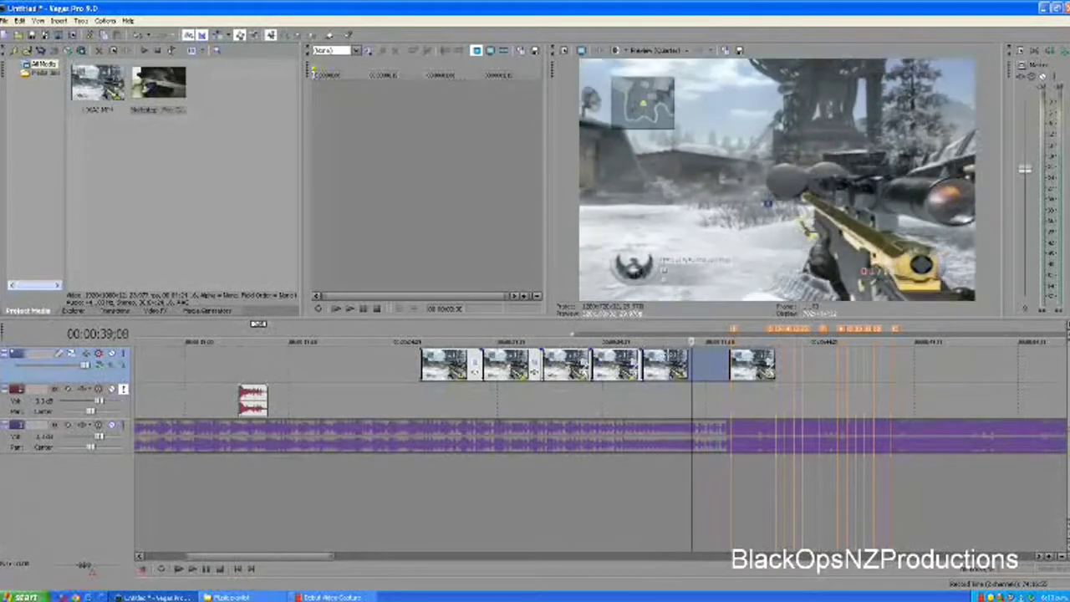
key(Right)
key(s)
Move the last four gameplay clips later on the timeline, spaced apart, to clear the area around the first beat marker.
drag(769, 363, 941, 366)
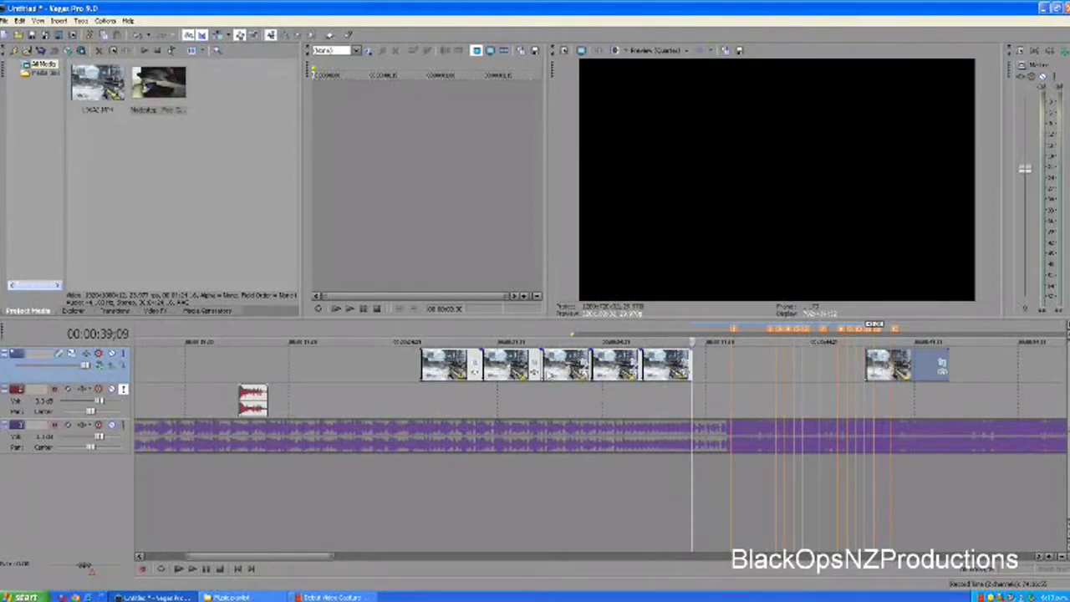
drag(672, 365, 815, 368)
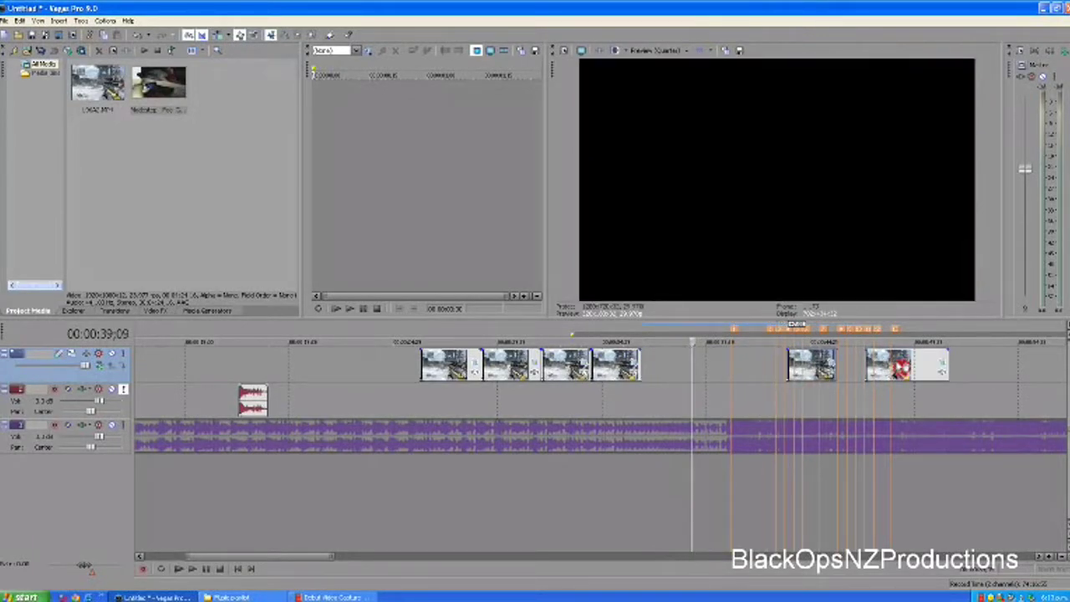
drag(902, 368, 968, 370)
drag(815, 372, 895, 371)
drag(616, 367, 819, 367)
drag(560, 374, 759, 372)
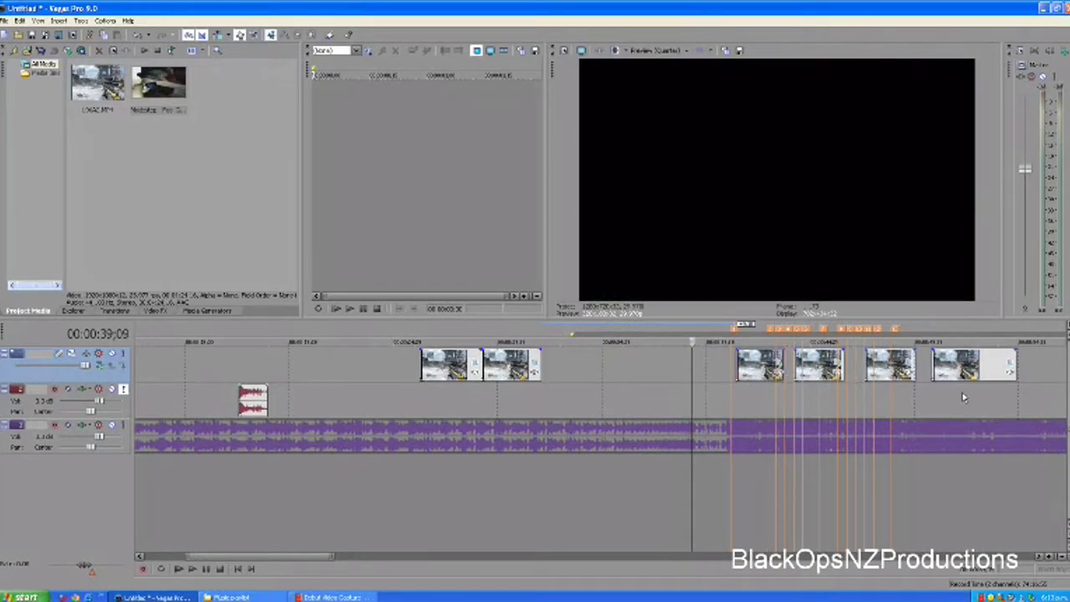
drag(972, 365, 1067, 365)
drag(884, 373, 971, 371)
drag(817, 376, 915, 375)
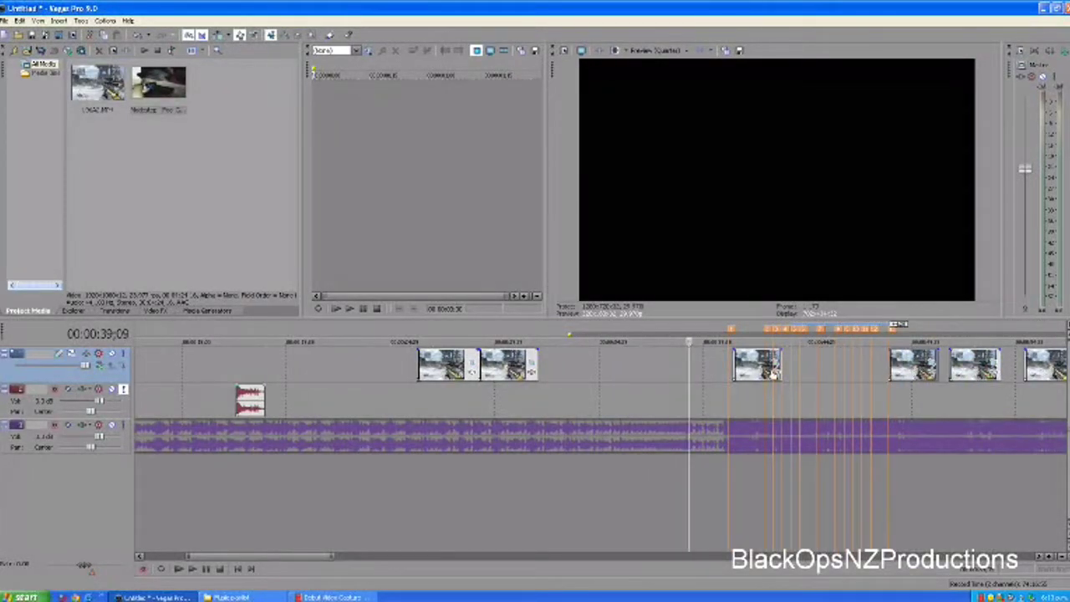
drag(779, 373, 873, 371)
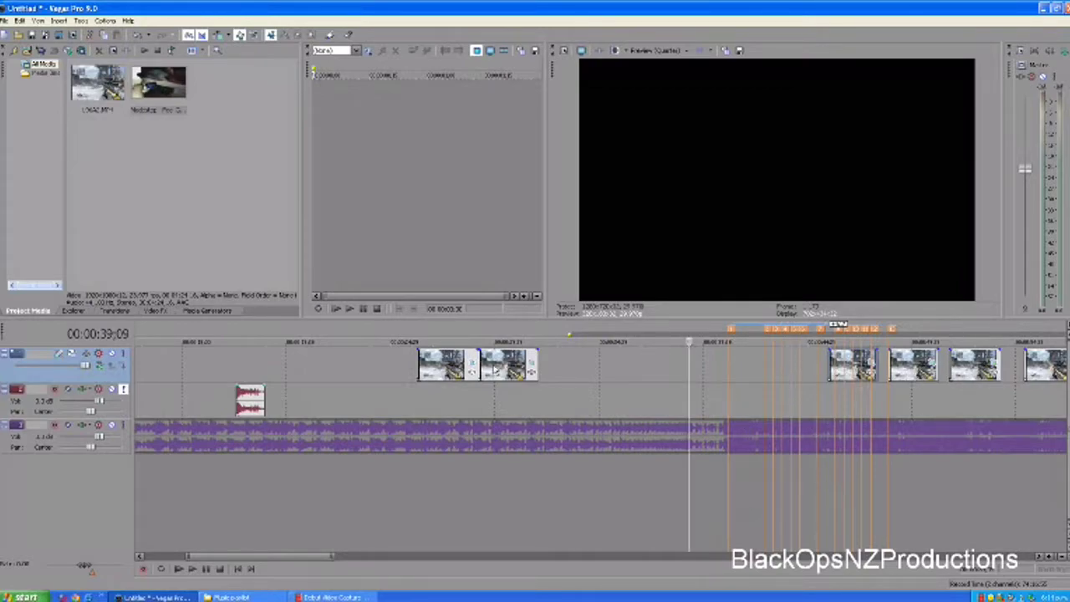
Align the start of the second gameplay clip with the first beat marker and place the first clip directly before it.
drag(494, 368, 790, 368)
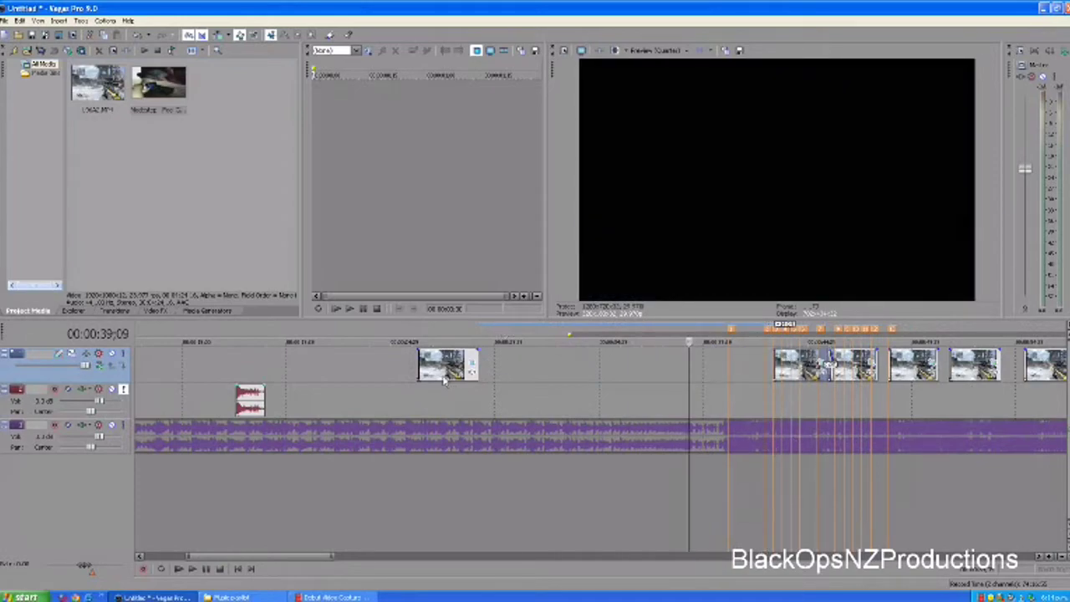
drag(445, 378, 681, 367)
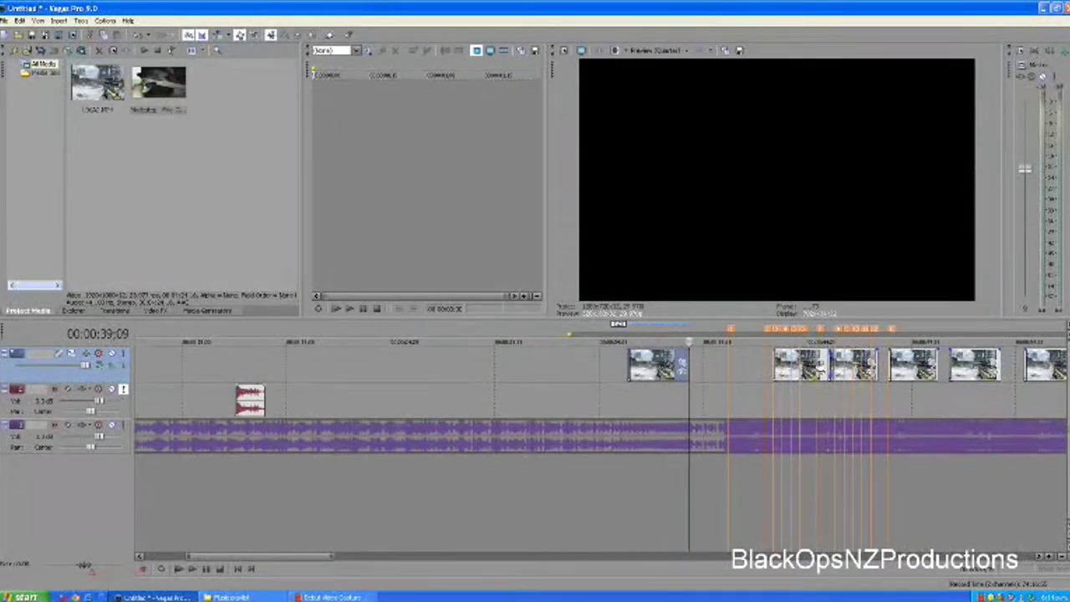
drag(823, 368, 748, 364)
click(676, 363)
drag(651, 367, 723, 364)
Turn off solo on the gunshot track and play the first two clips together with the music.
click(650, 399)
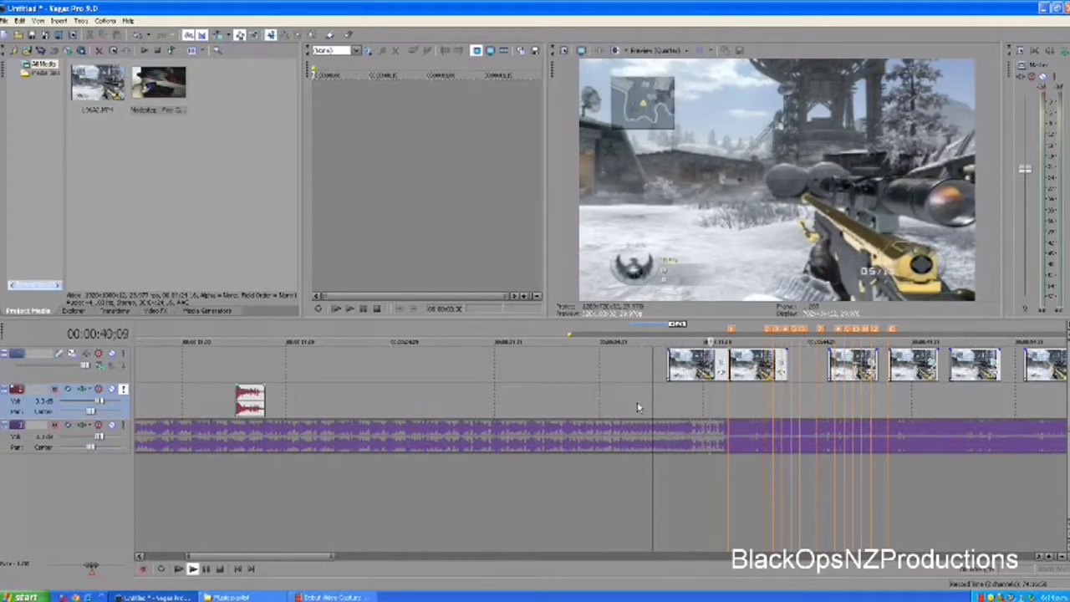
key(space)
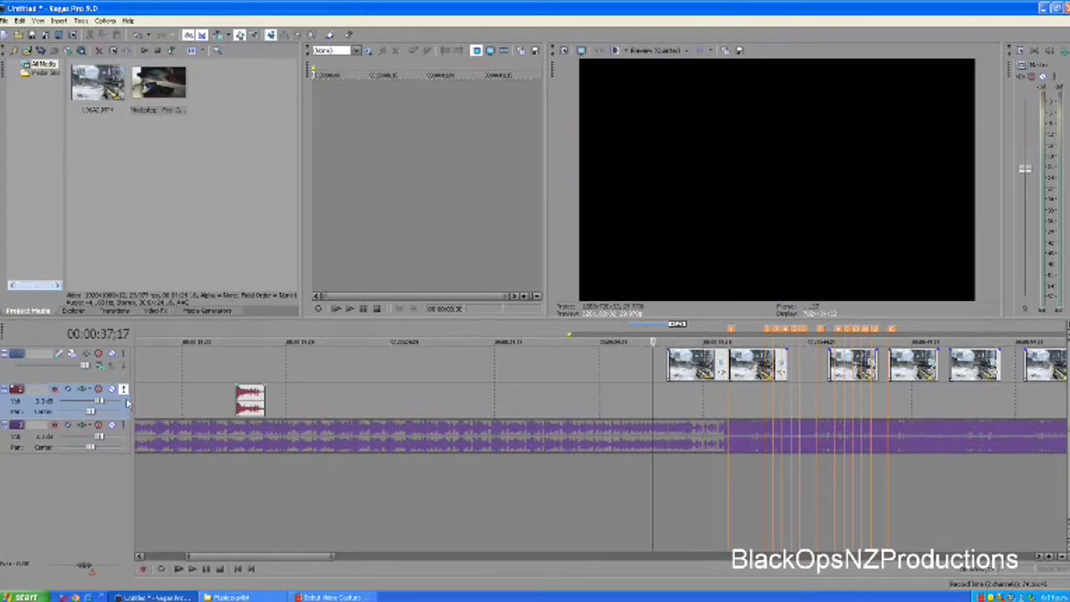
click(127, 393)
key(space)
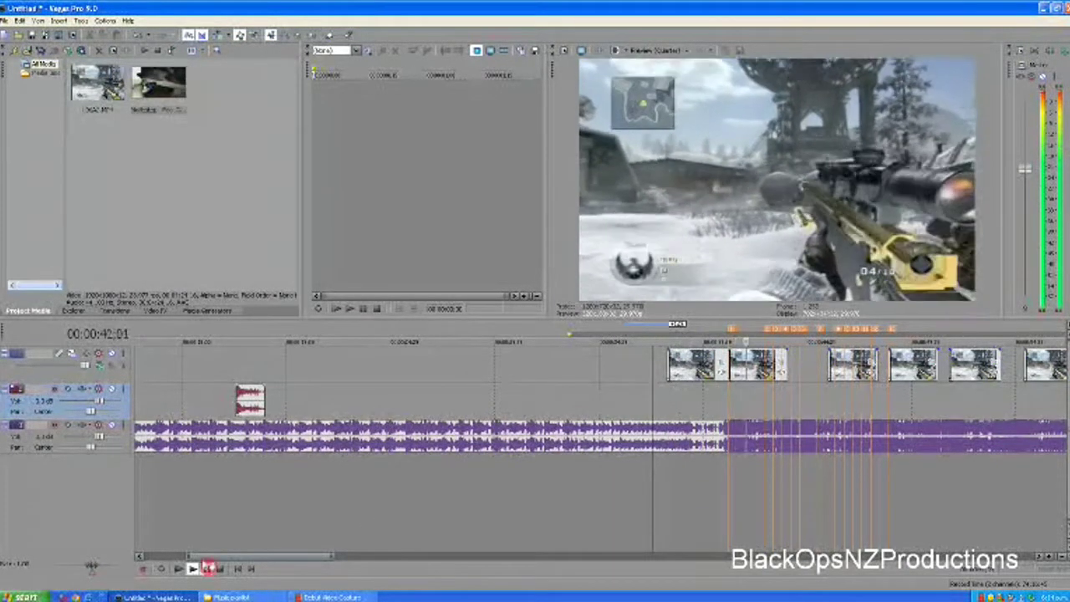
click(206, 569)
Move the isolated gunshot audio to the first beat marker under the second clip and play it with the music.
drag(258, 402, 749, 398)
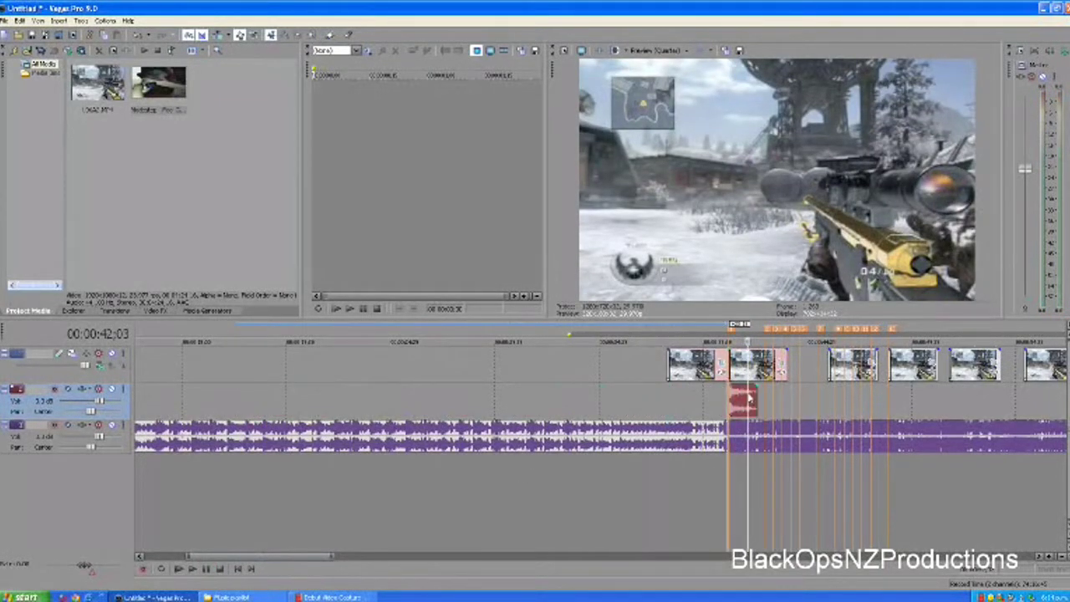
click(697, 405)
key(space)
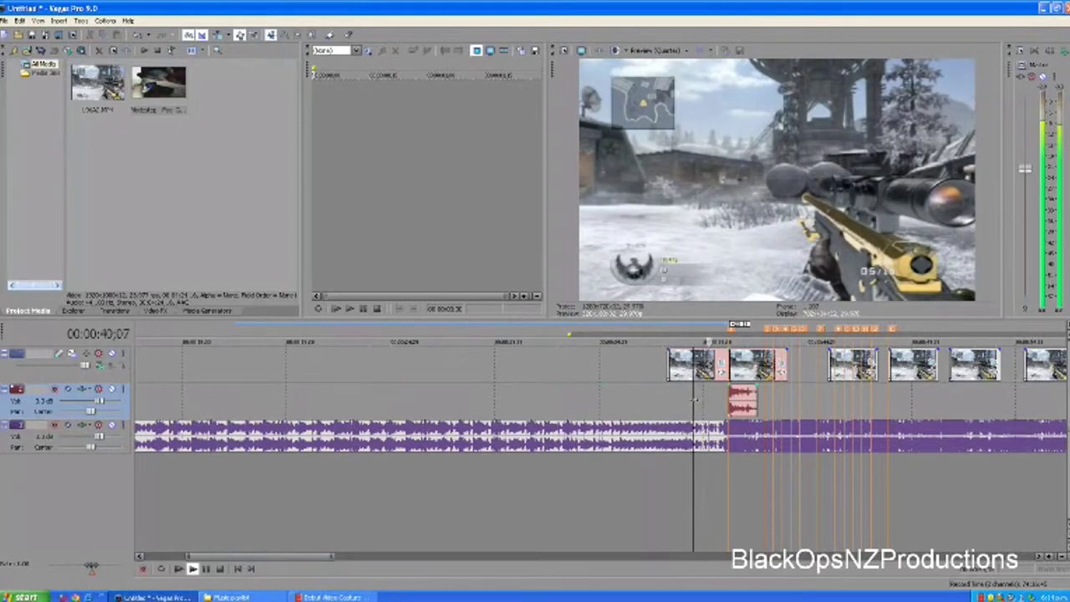
click(203, 568)
Examine the gunshot's alignment with the first beat up close and play from just before the marker.
scroll(378, 462, up, 5)
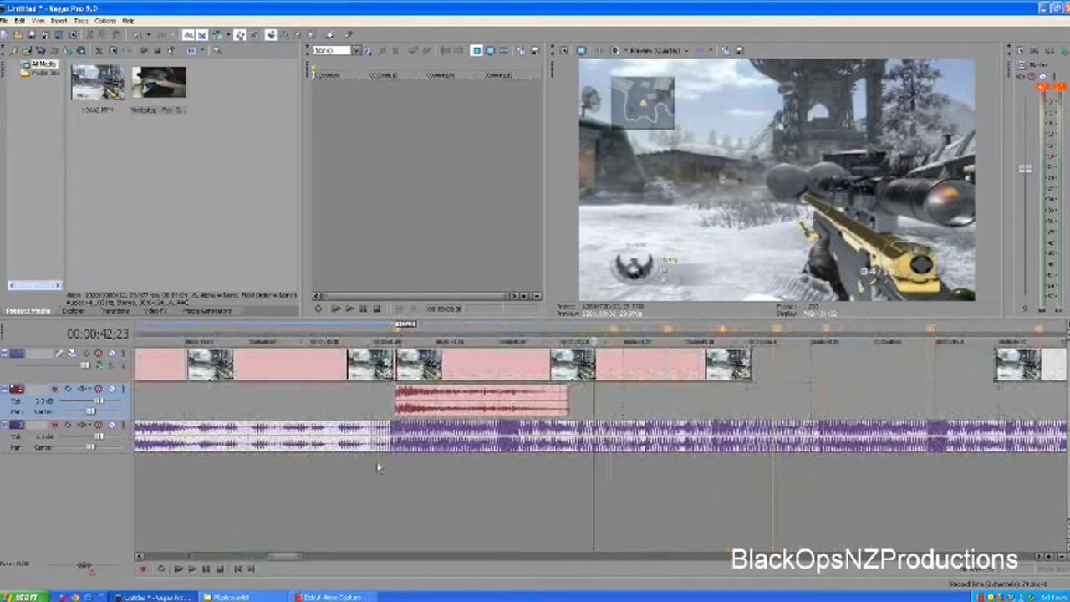
scroll(325, 468, up, 3)
scroll(282, 484, down, 5)
click(310, 485)
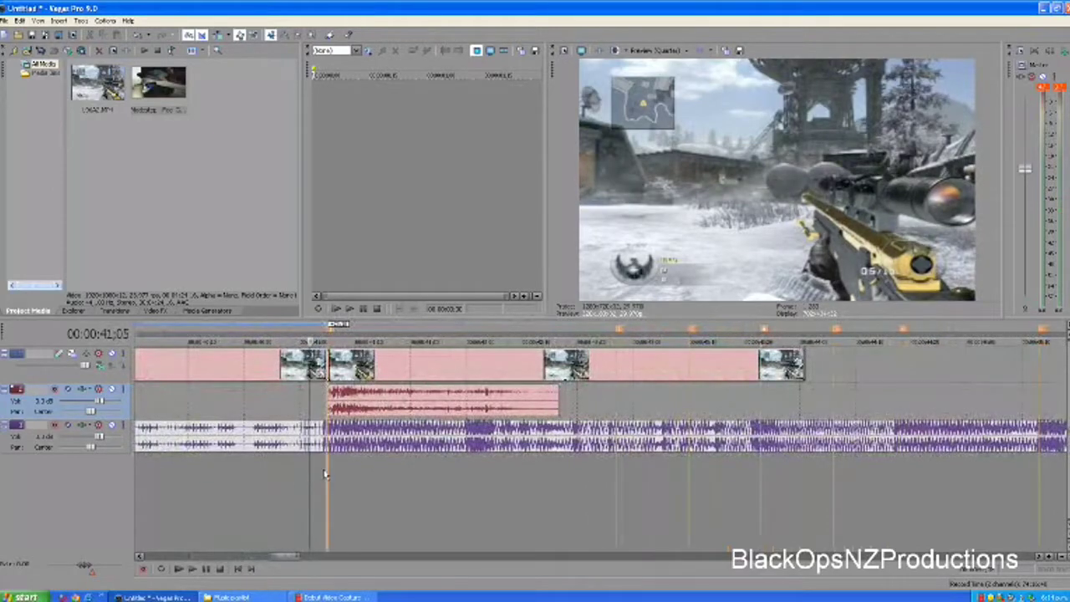
scroll(325, 472, up, 5)
click(567, 467)
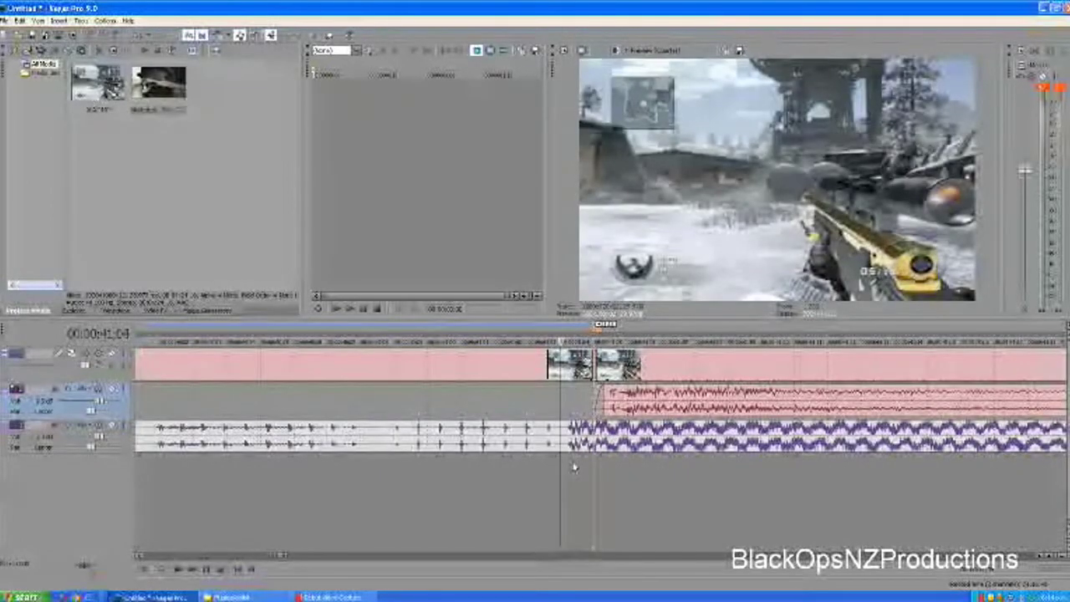
key(space)
scroll(394, 465, down, 3)
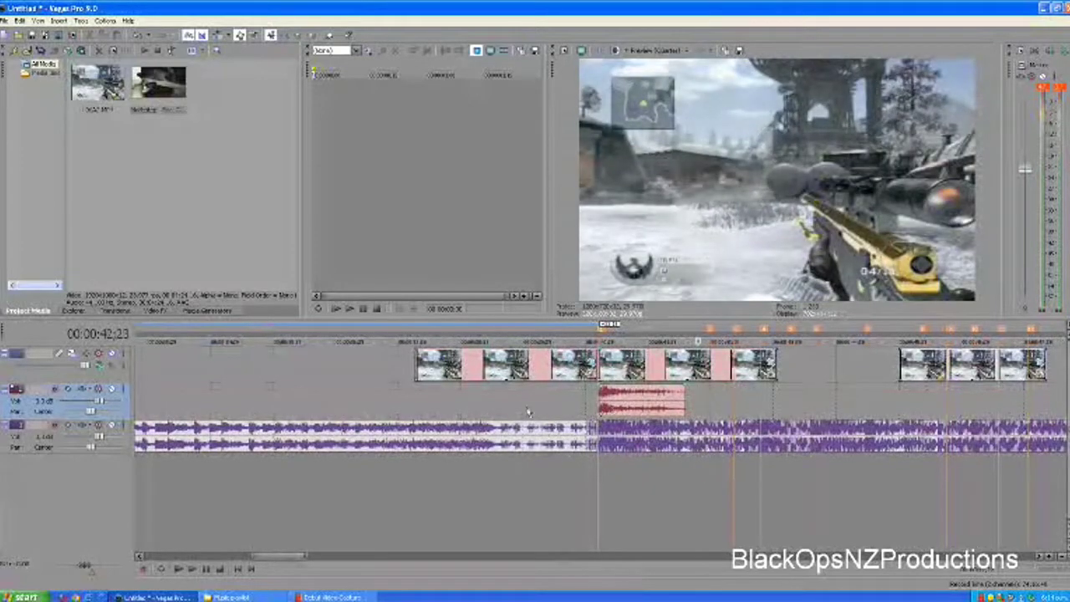
Play the first two gameplay clips with the gunshot and music from 00:00:38;10.
click(422, 413)
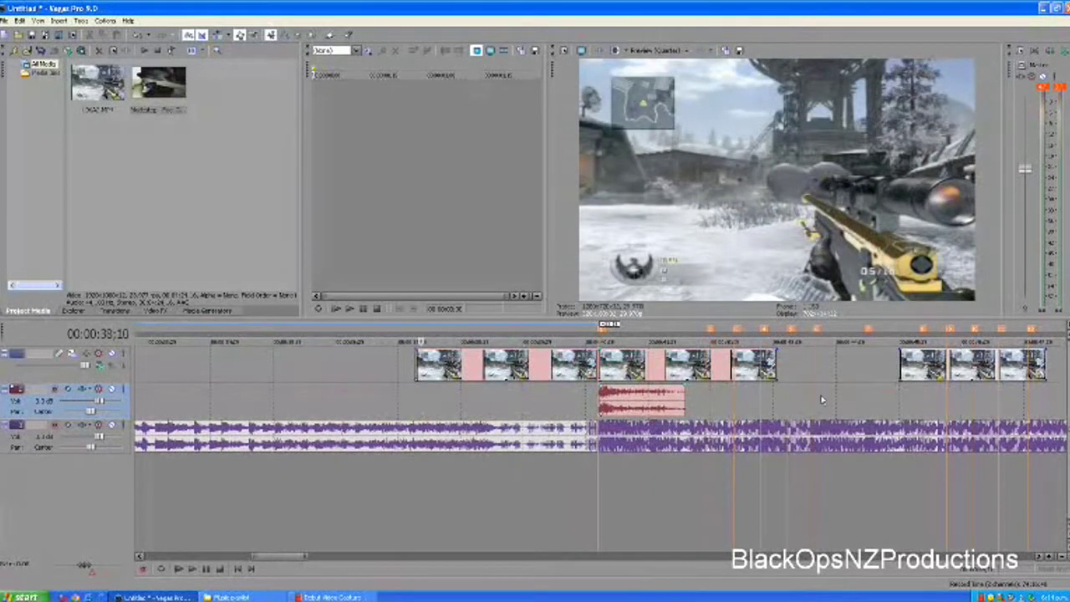
scroll(872, 403, down, 1)
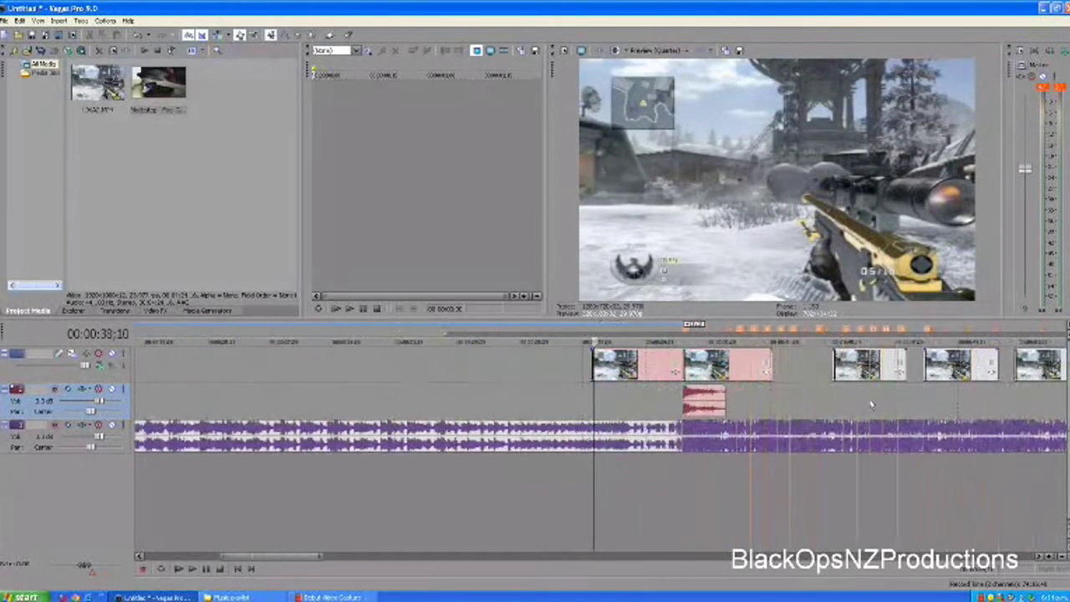
key(space)
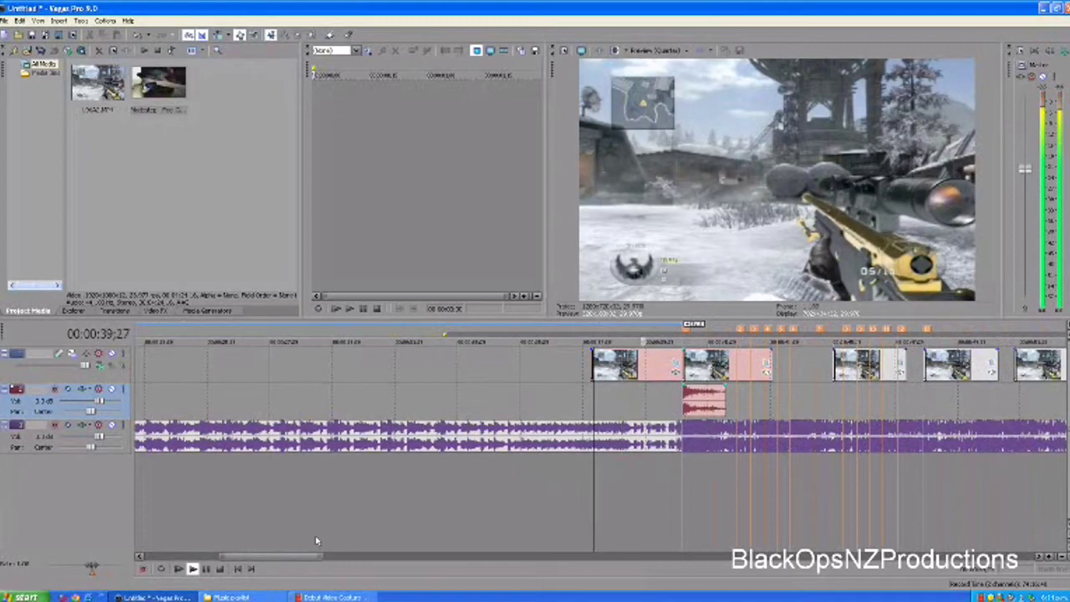
click(207, 568)
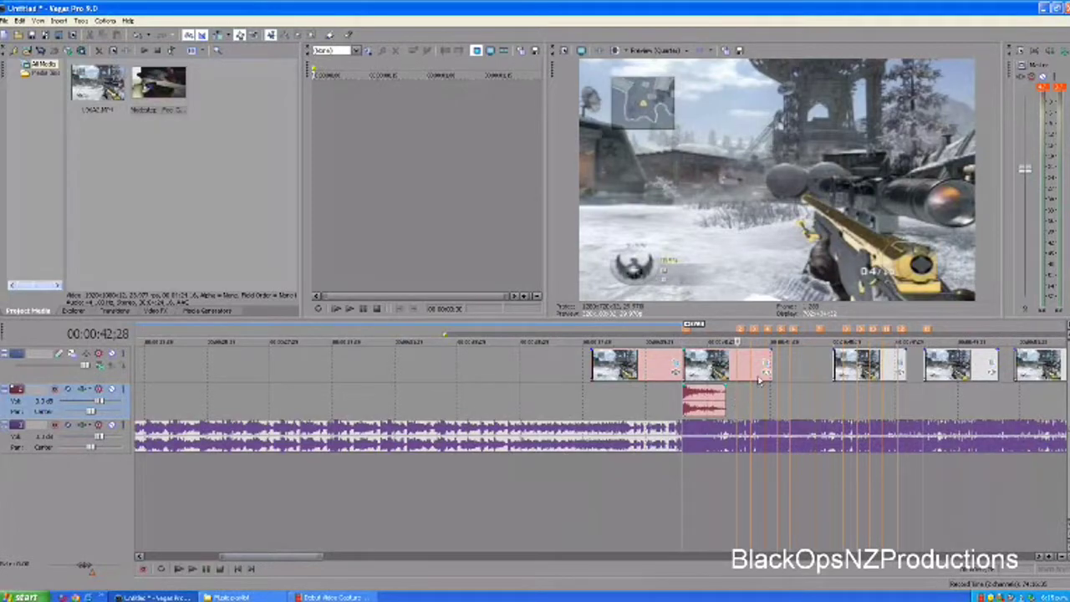
Split the second gameplay clip at 00:00:42;08 and compress the split-off rest so it ends at the second beat marker.
click(712, 369)
key(Right)
key(Right)
key(Right)
key(Right)
key(Right)
key(Left)
key(Left)
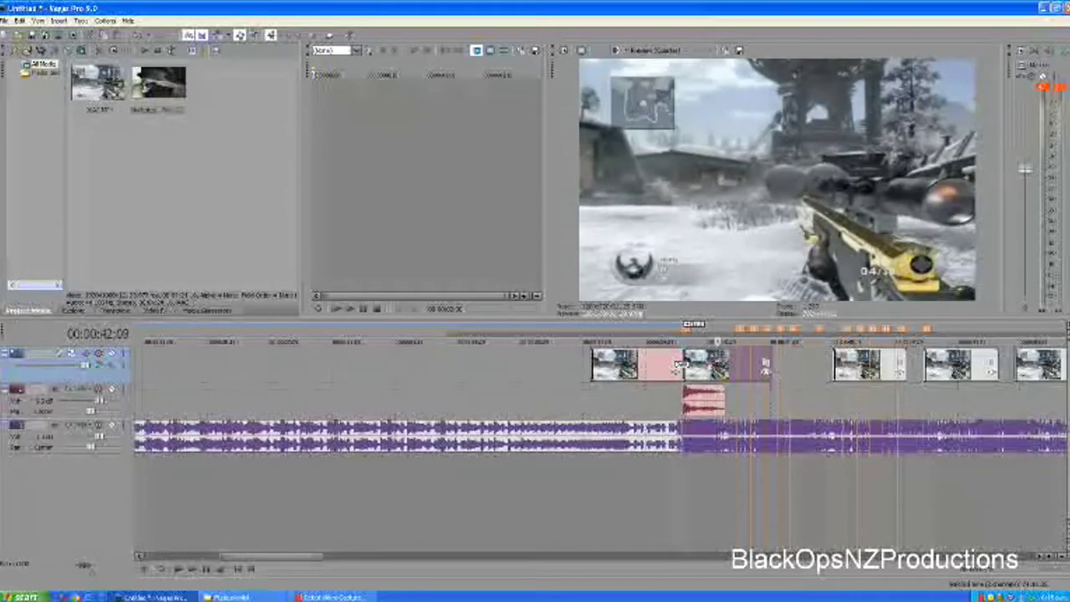
key(Left)
key(s)
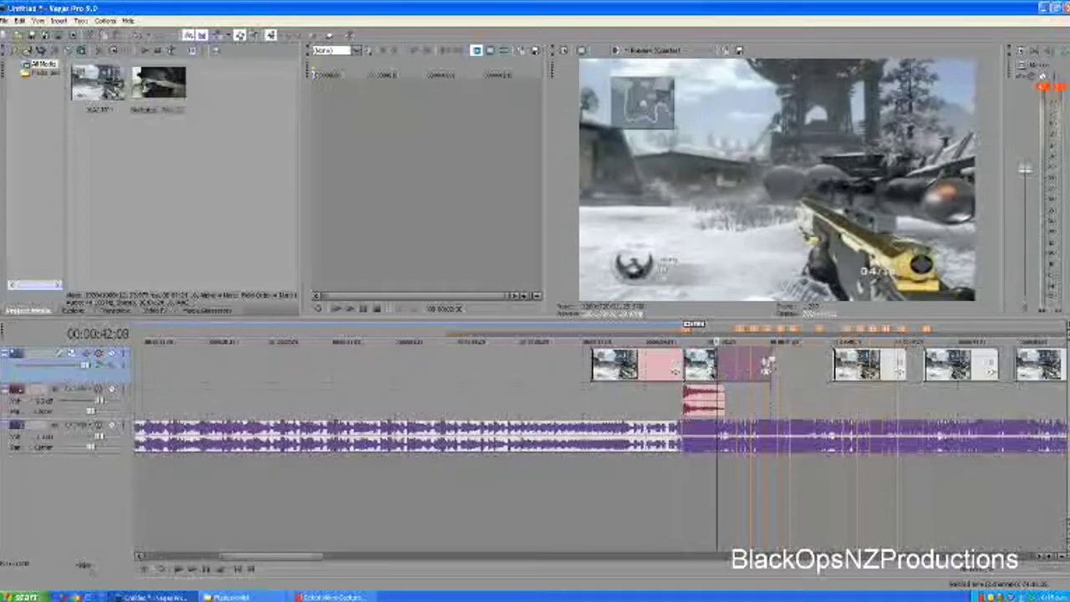
drag(770, 363, 736, 361)
Move the third gameplay clip directly after the compressed piece and paste a gunshot copy at its start on the second beat marker.
drag(886, 371, 779, 377)
click(699, 410)
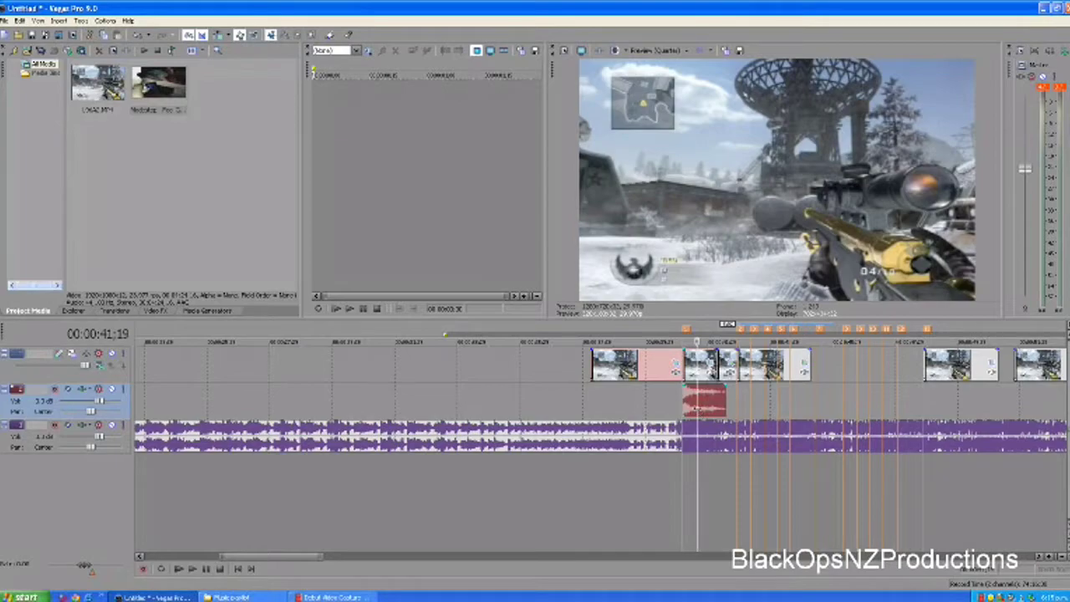
key(ctrl+v)
drag(736, 403, 780, 399)
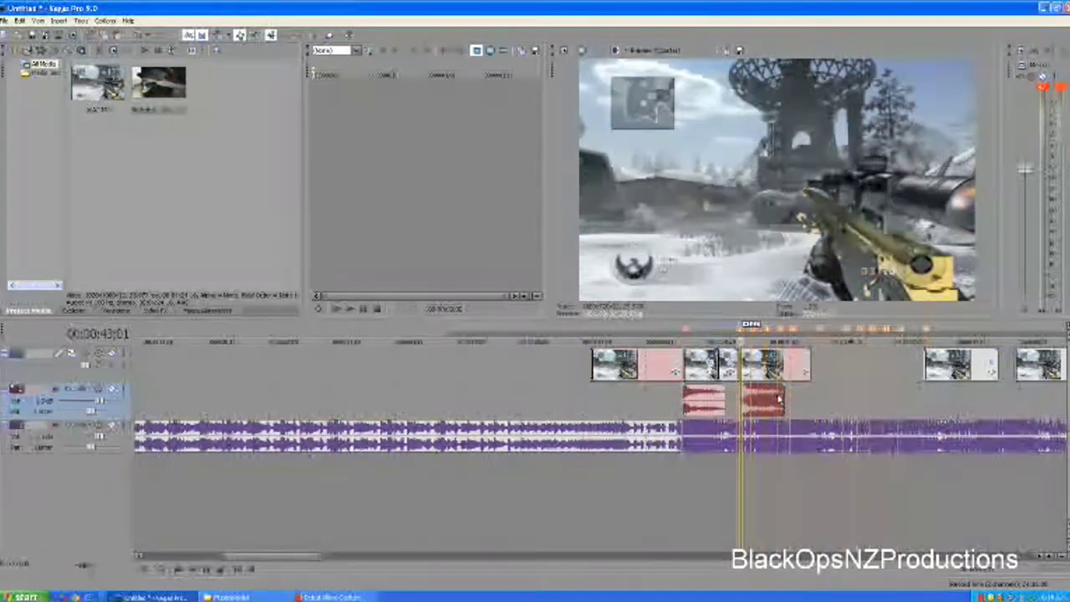
scroll(780, 402, up, 2)
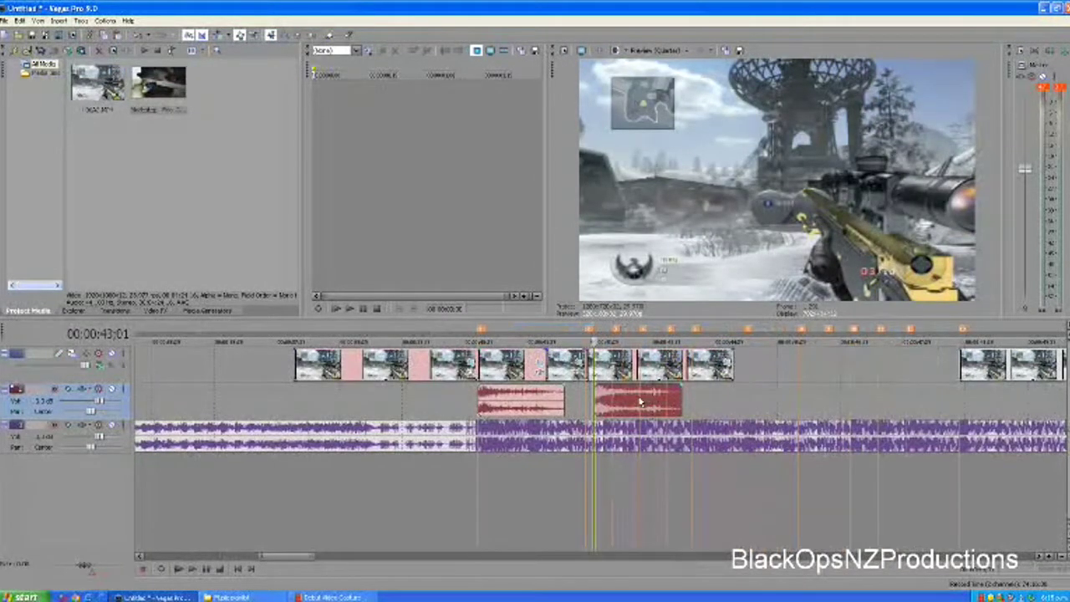
drag(648, 402, 640, 402)
Play the sequence from 00:00:39;18 to check the second gunshot against the music.
click(380, 413)
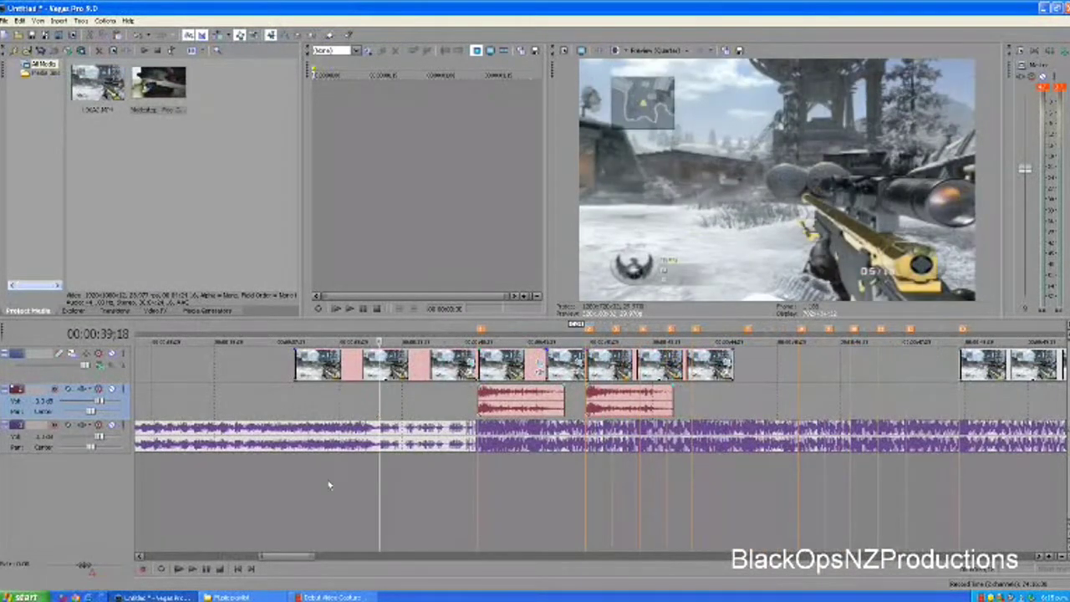
key(space)
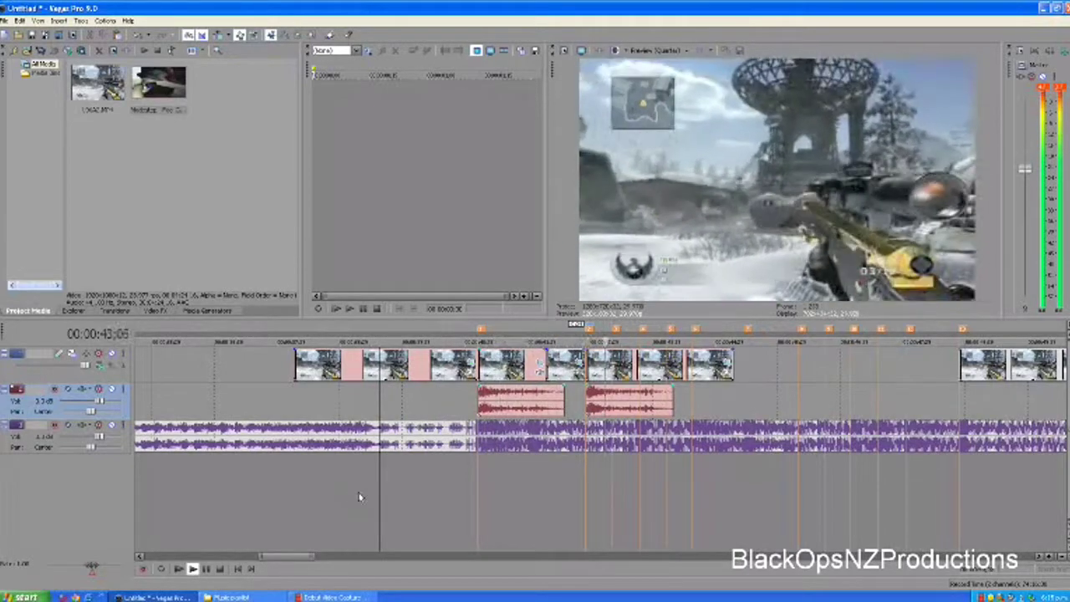
click(205, 568)
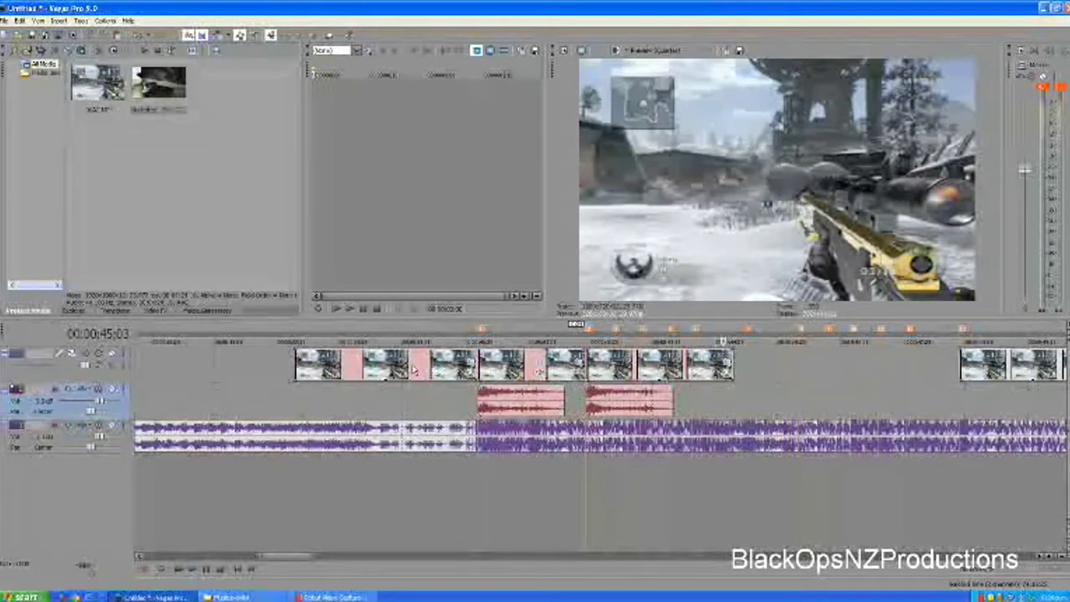
Inspect the frames of the split clip pieces one by one and play the sequence from 00:00:38;29.
click(412, 368)
click(499, 364)
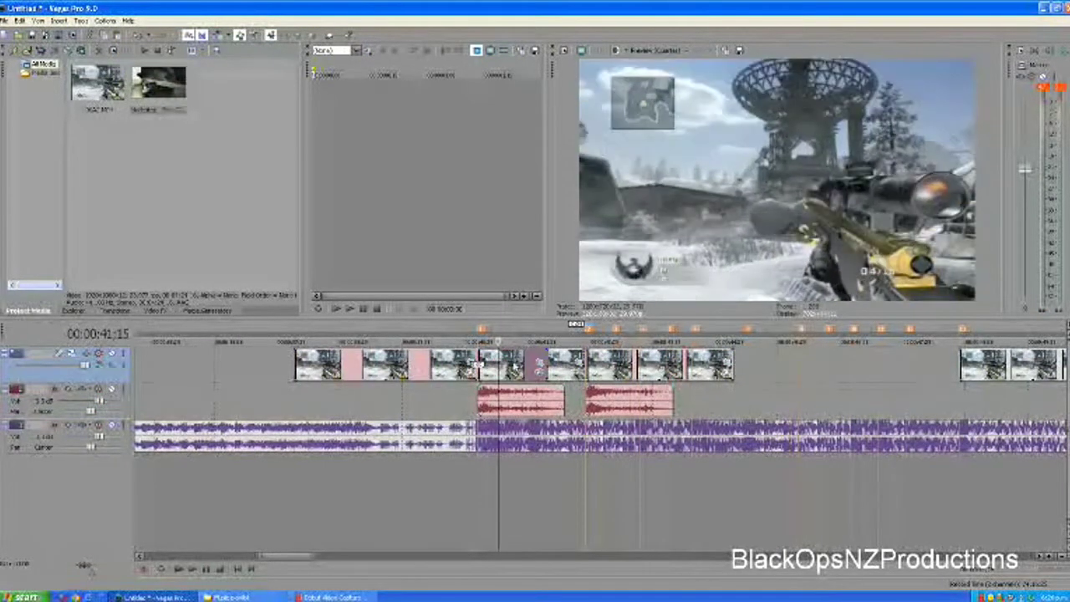
click(568, 362)
click(649, 361)
click(619, 363)
click(673, 363)
click(341, 409)
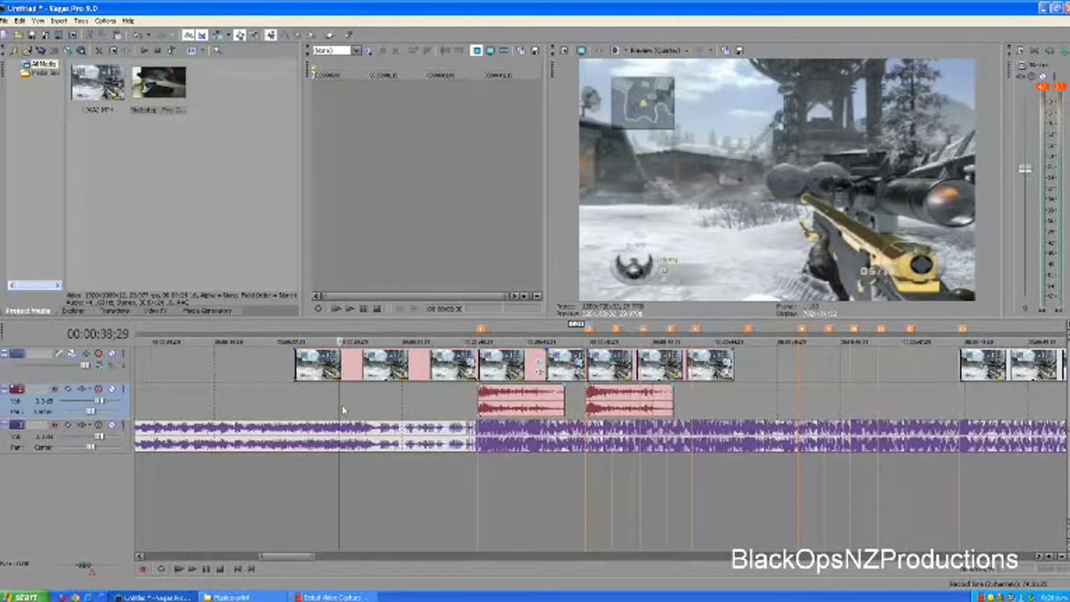
key(space)
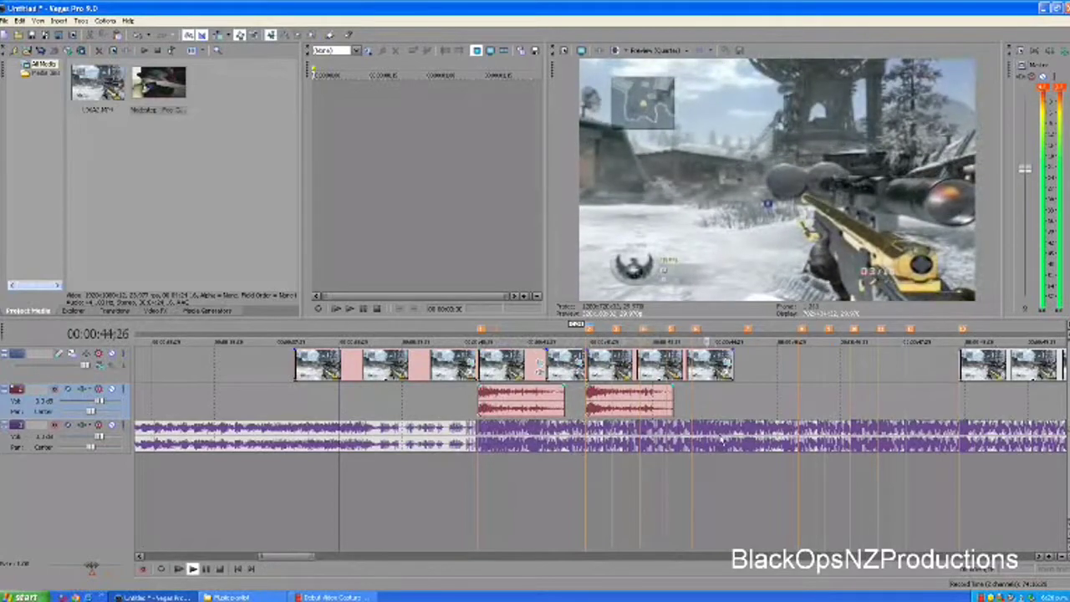
Split the third gameplay clip at 00:00:44;00.
click(694, 422)
scroll(730, 411, down, 3)
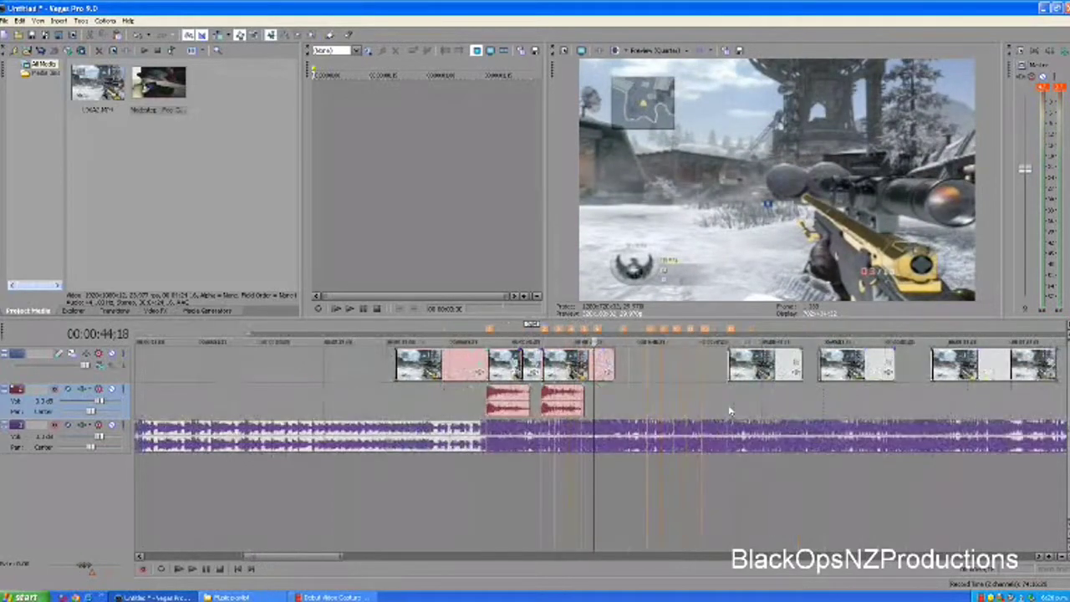
scroll(729, 411, up, 3)
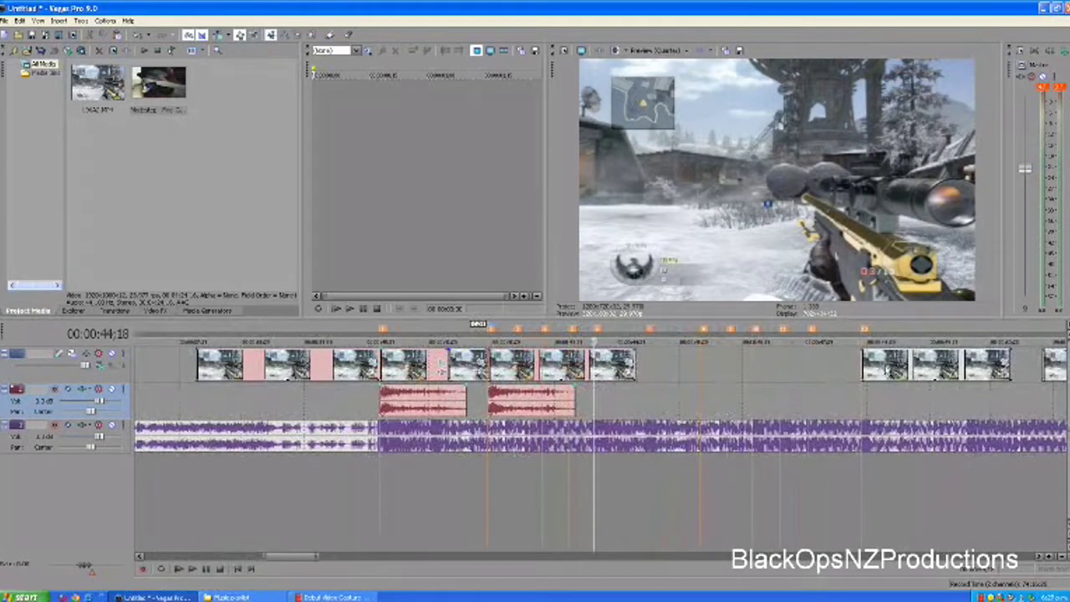
key(Left)
key(Left)
key(Left)
key(Left)
key(Left)
key(Left)
key(Left)
key(Left)
key(Left)
key(Left)
key(Left)
key(Left)
key(Left)
key(Left)
key(Left)
key(Left)
key(Left)
key(Left)
key(Left)
key(Left)
key(Right)
key(Right)
key(Right)
key(Right)
key(Right)
key(Right)
key(Right)
key(Left)
key(Left)
key(Left)
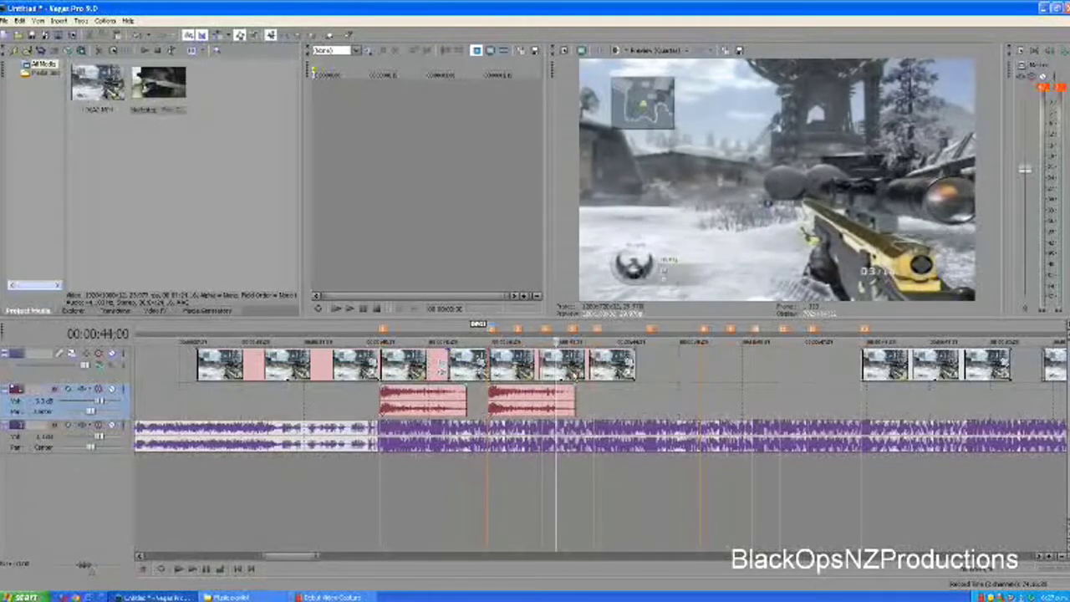
key(s)
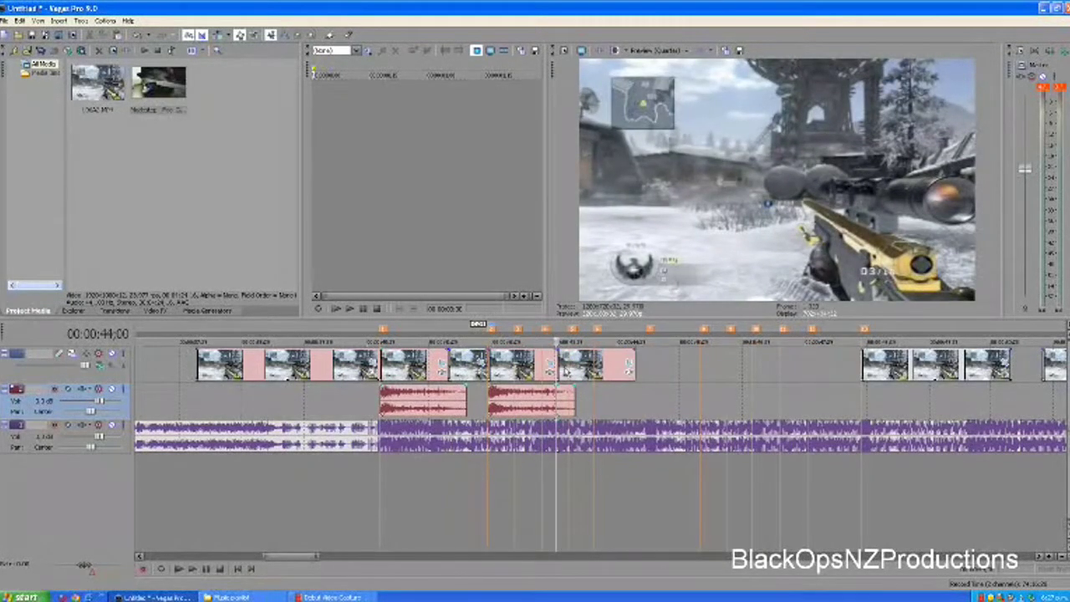
Compress the third clip's split-off rest to end at the beat marker near 00:00:44;18 and move the fourth clip directly after it.
click(558, 365)
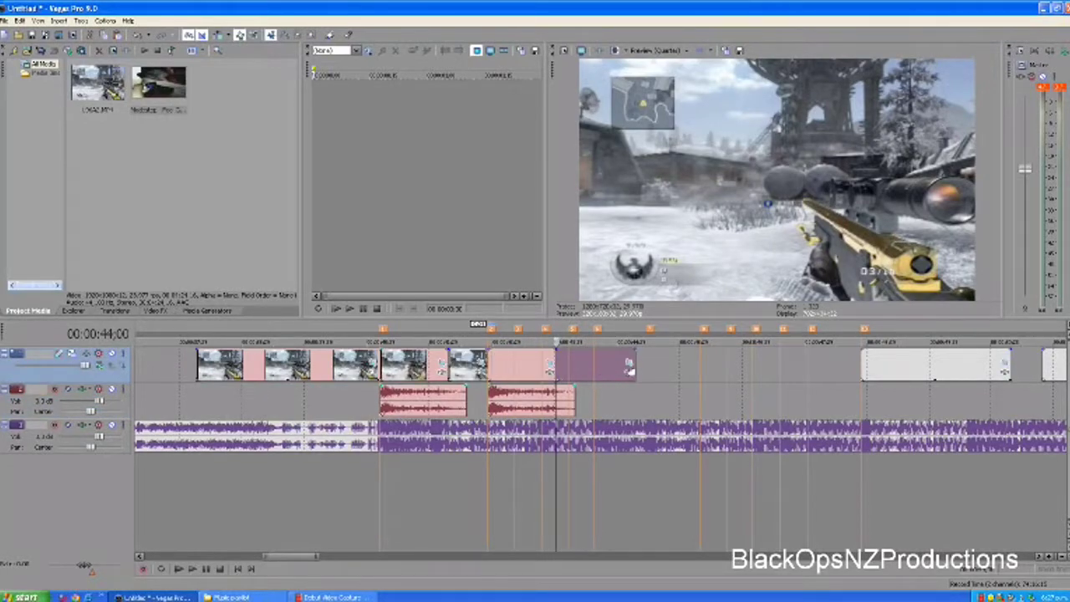
drag(625, 366, 589, 360)
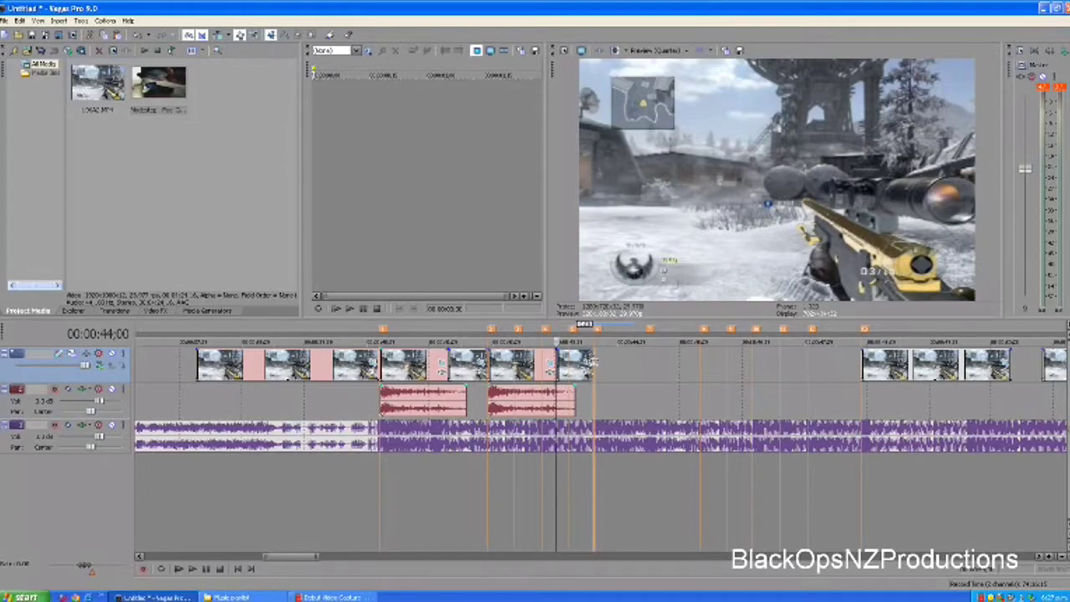
drag(938, 367, 594, 365)
Paste a gunshot copy under the start of the fourth gameplay clip at its beat marker.
click(355, 404)
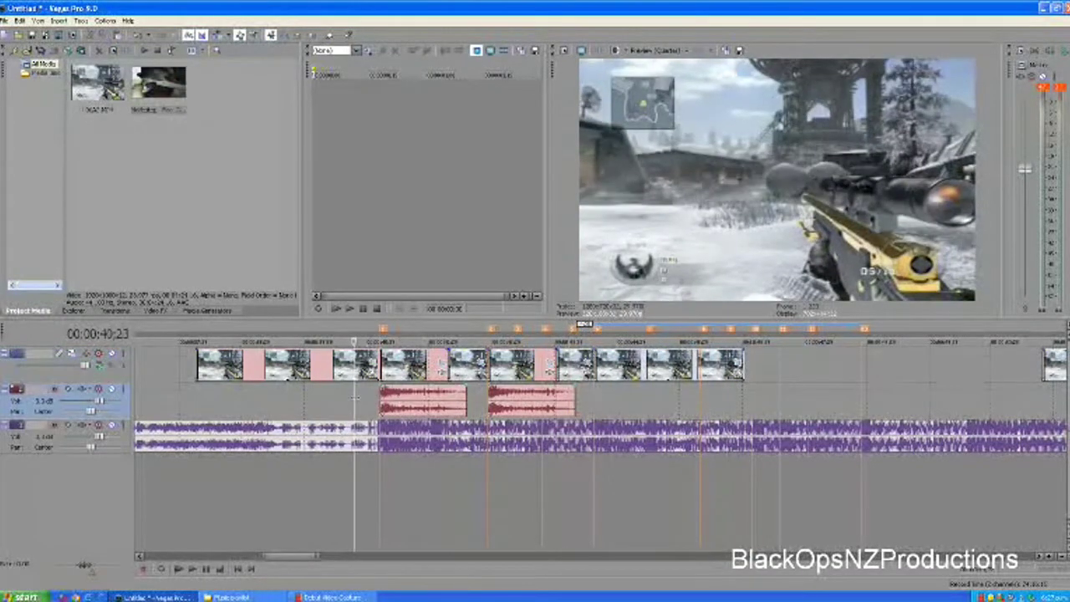
scroll(357, 399, down, 3)
scroll(583, 395, up, 3)
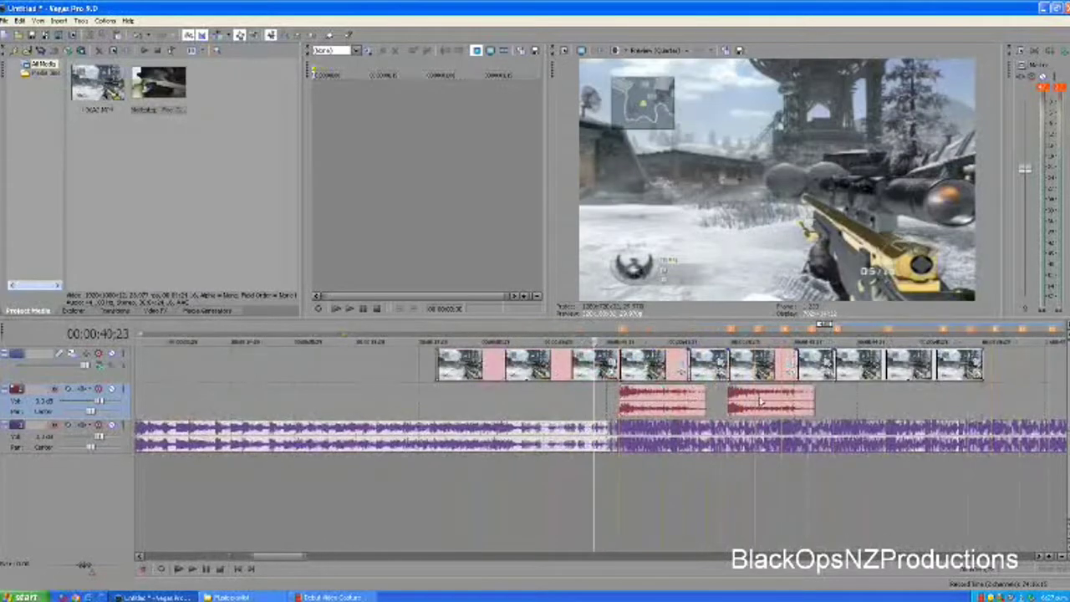
click(833, 407)
key(ctrl+v)
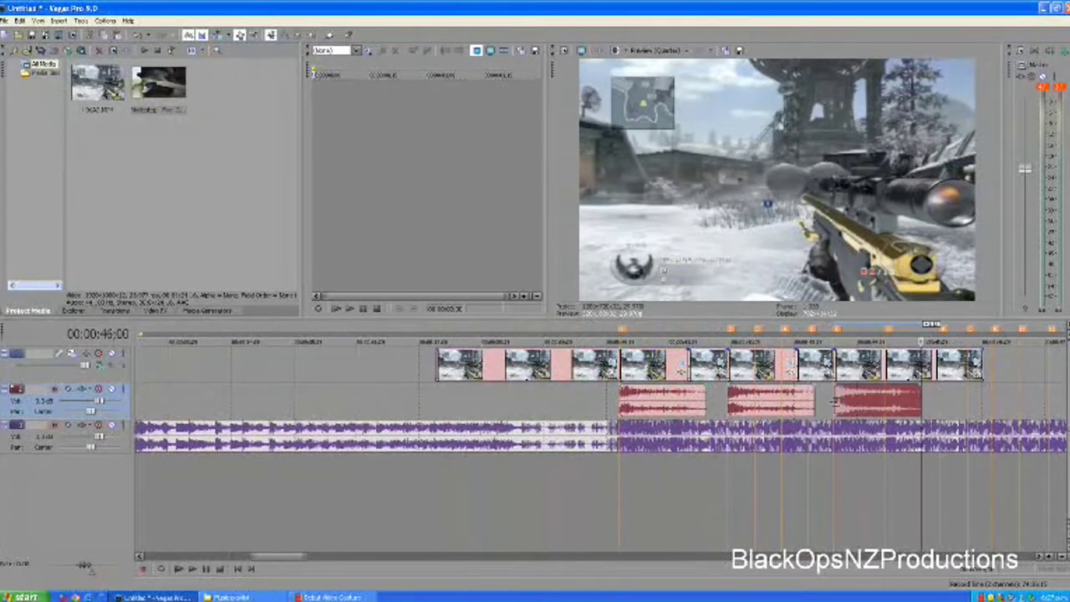
Play from shortly before the first beat marker to check the three gunshots against the music.
click(567, 404)
key(space)
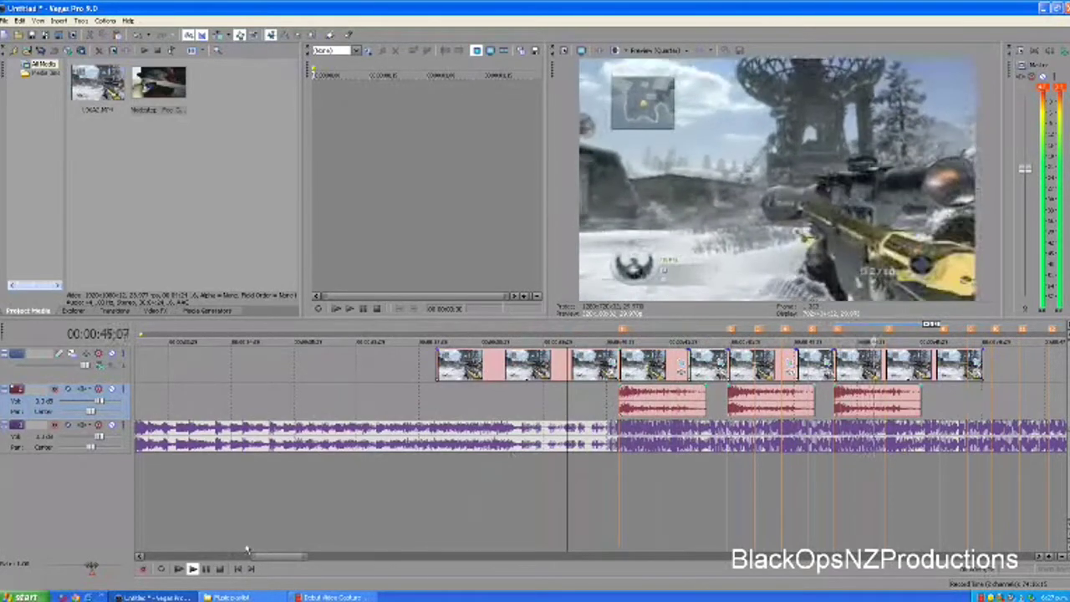
click(215, 569)
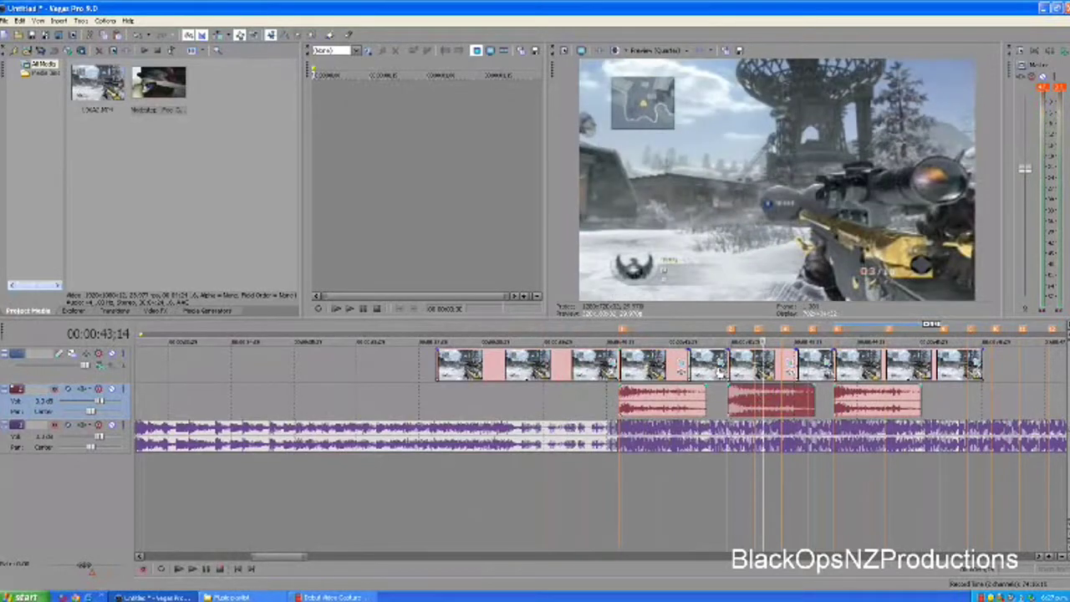
Shift the third clip's first piece and its gunshot slightly ahead of the second beat marker and play the sequence.
click(710, 368)
mouse_move(723, 363)
mouse_down()
mouse_move(712, 365)
mouse_move(742, 368)
mouse_move(738, 397)
mouse_up()
scroll(739, 402, up, 2)
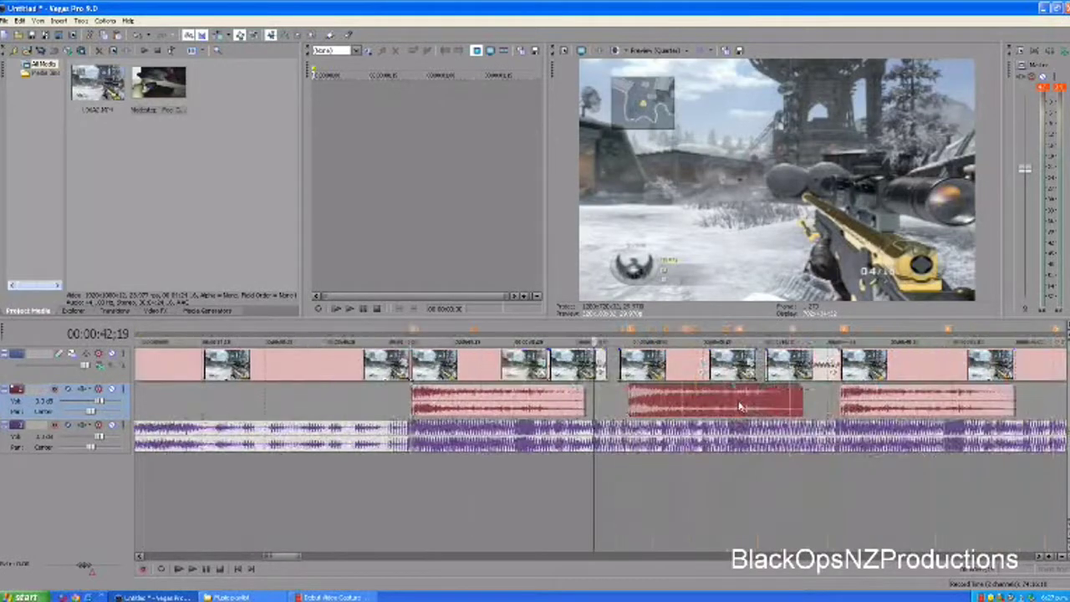
scroll(741, 406, up, 2)
drag(657, 404, 651, 404)
click(274, 413)
key(space)
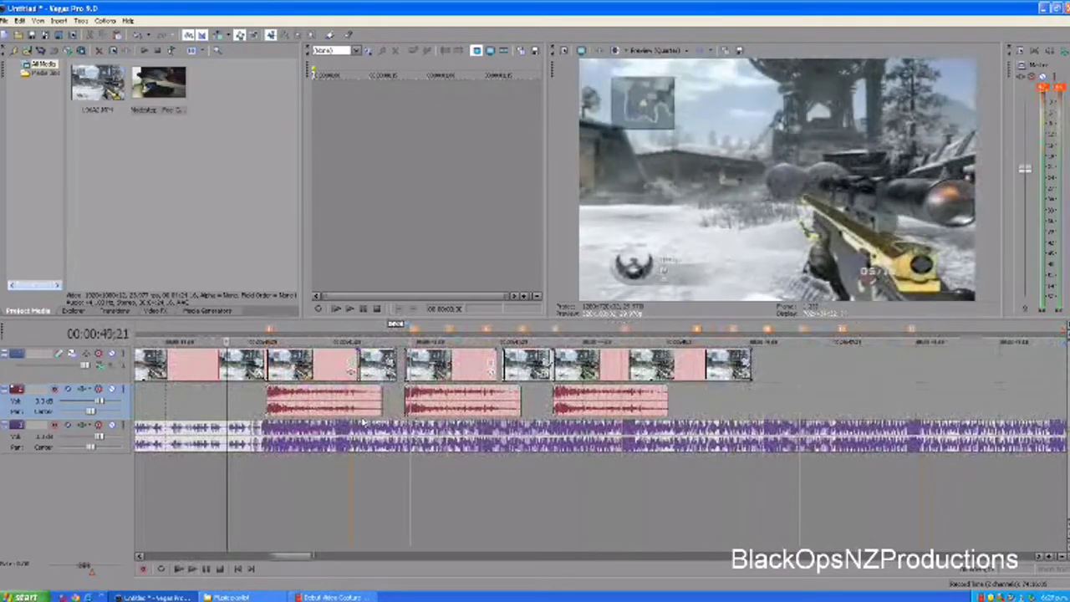
Close the small gaps on both sides of the third clip's first piece and replay from just before the first beat marker.
click(366, 365)
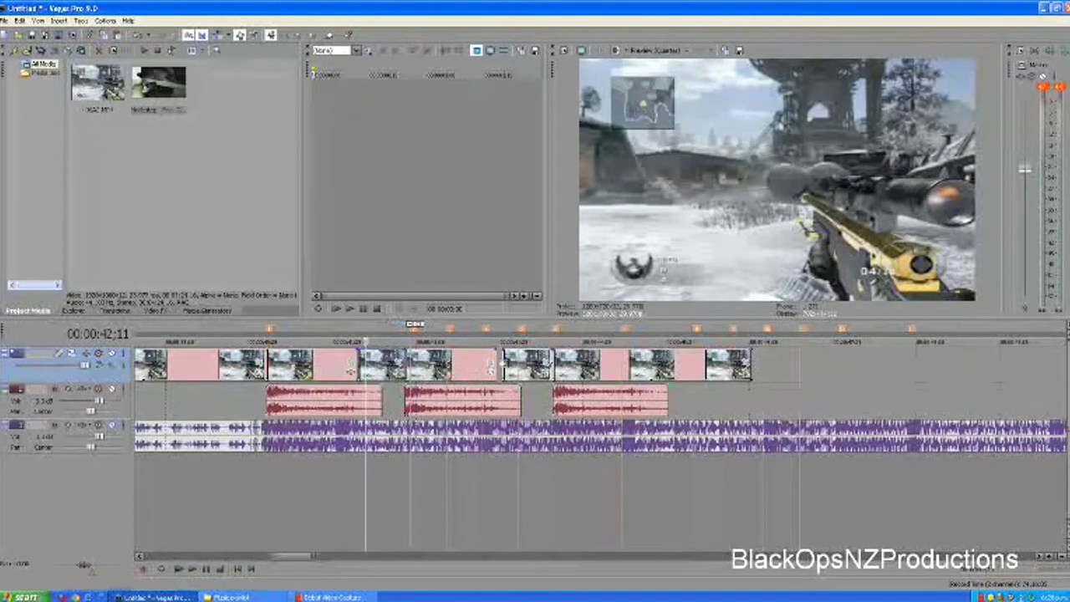
click(507, 365)
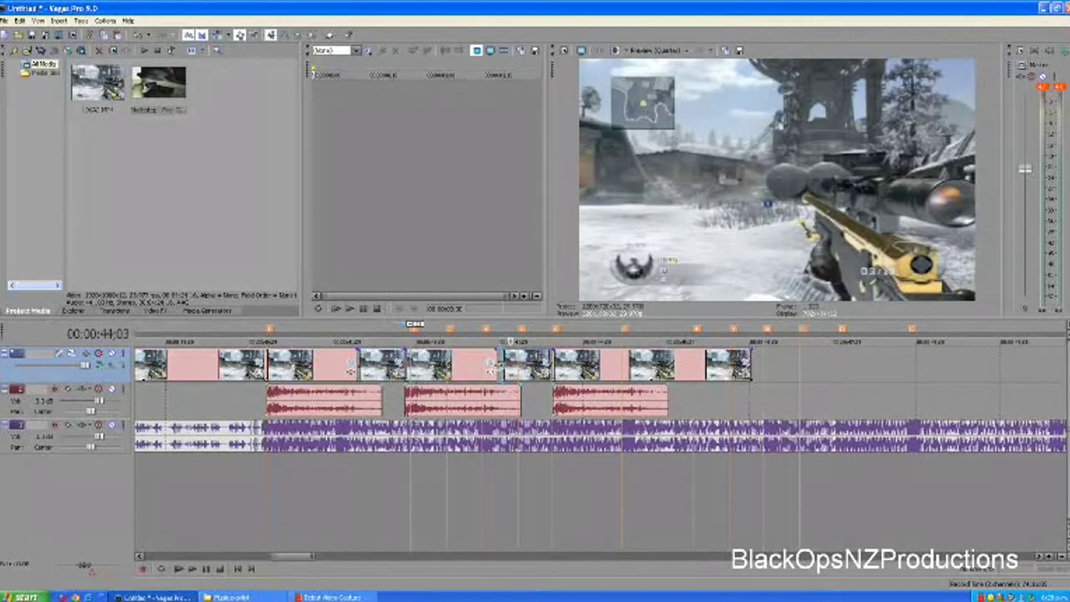
scroll(622, 382, down, 3)
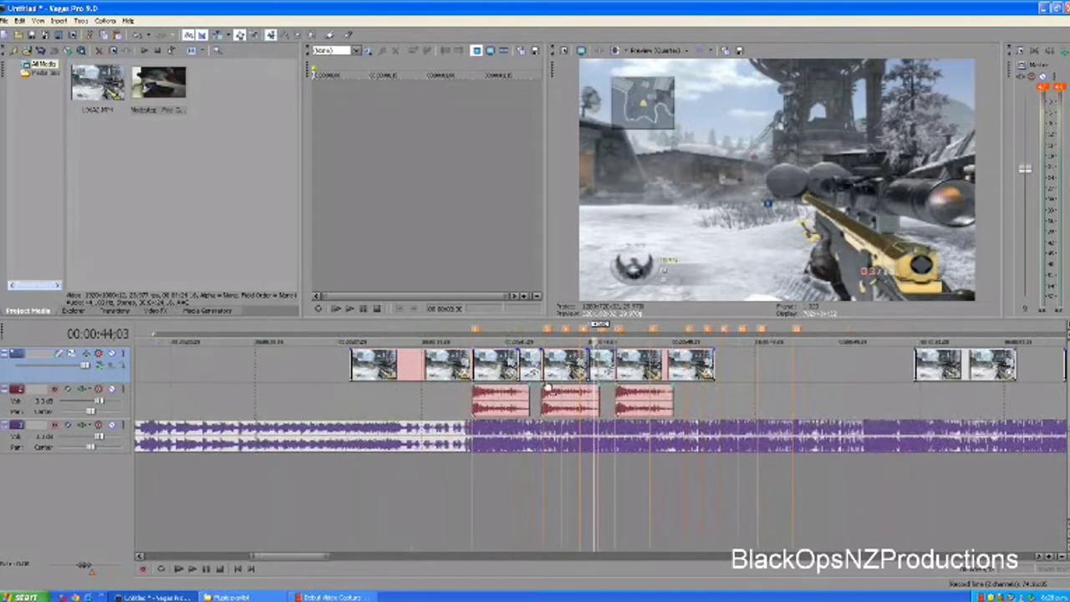
click(467, 407)
key(space)
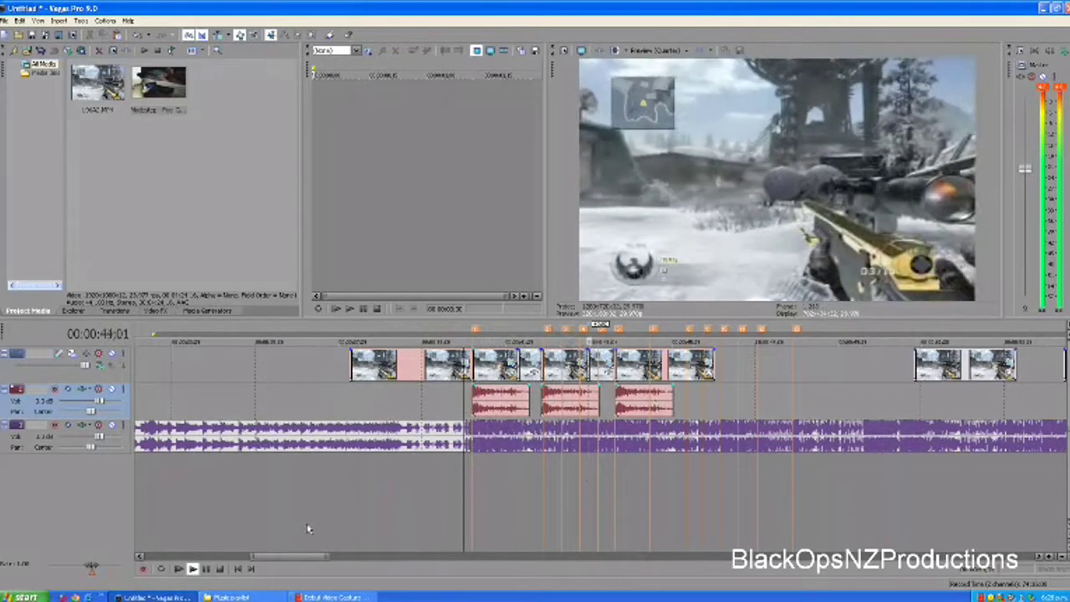
click(205, 568)
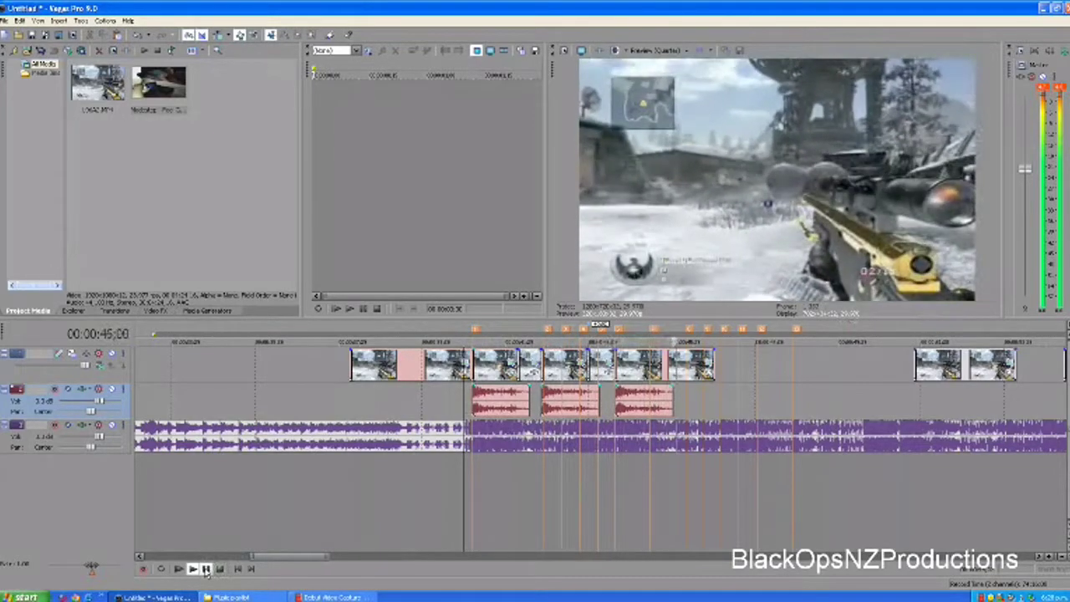
Split the fourth gameplay clip at 00:00:45;21 and compress the split-off rest so it ends at the next beat marker.
click(680, 372)
key(Left)
key(Left)
key(Left)
key(Left)
key(Left)
key(Left)
key(Left)
key(Left)
key(Left)
key(Left)
key(Left)
key(Left)
key(Left)
key(Left)
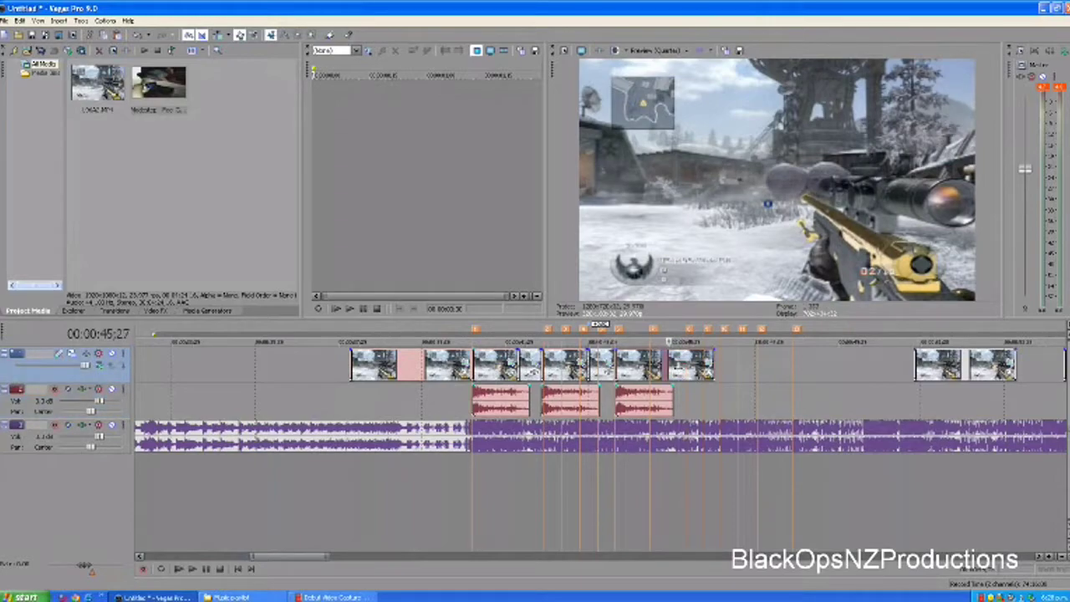
click(687, 370)
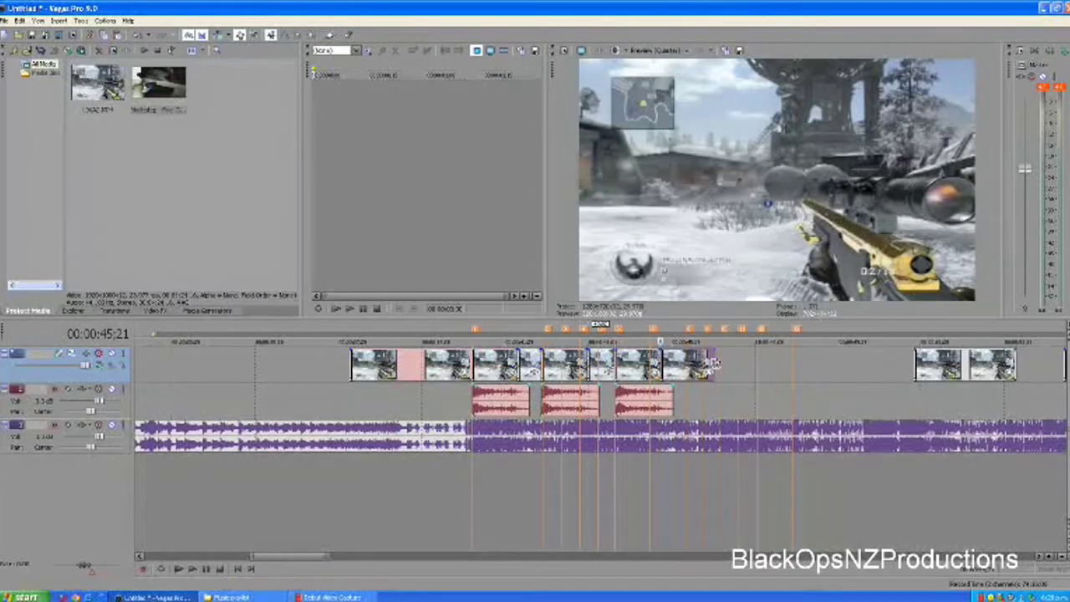
drag(714, 365, 687, 363)
Move the fifth gameplay clip directly after the fourth and paste a gunshot copy under its start.
drag(947, 363, 719, 366)
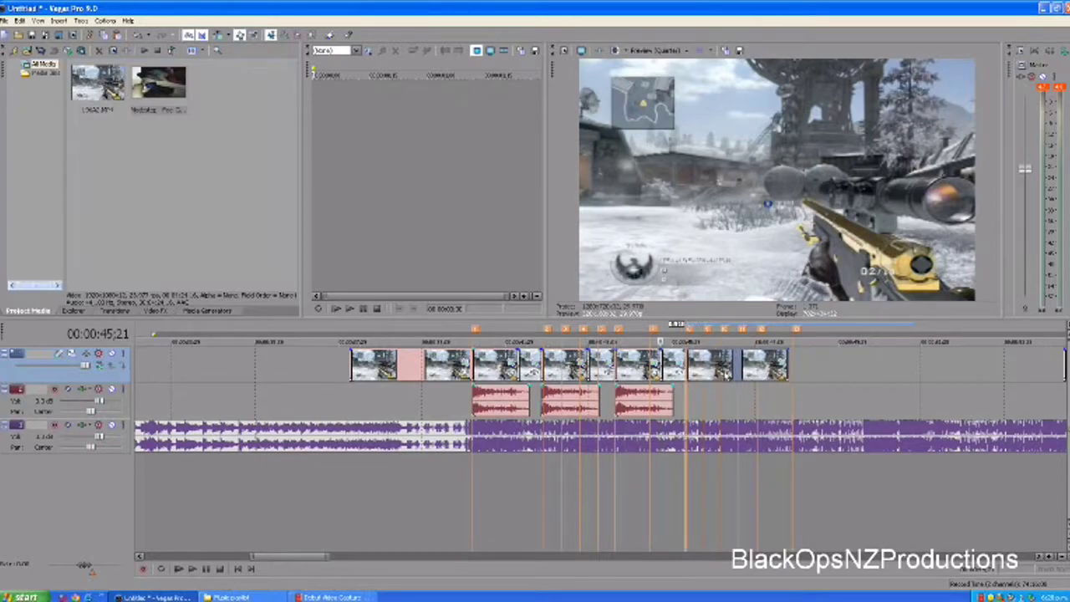
click(689, 410)
key(ctrl+v)
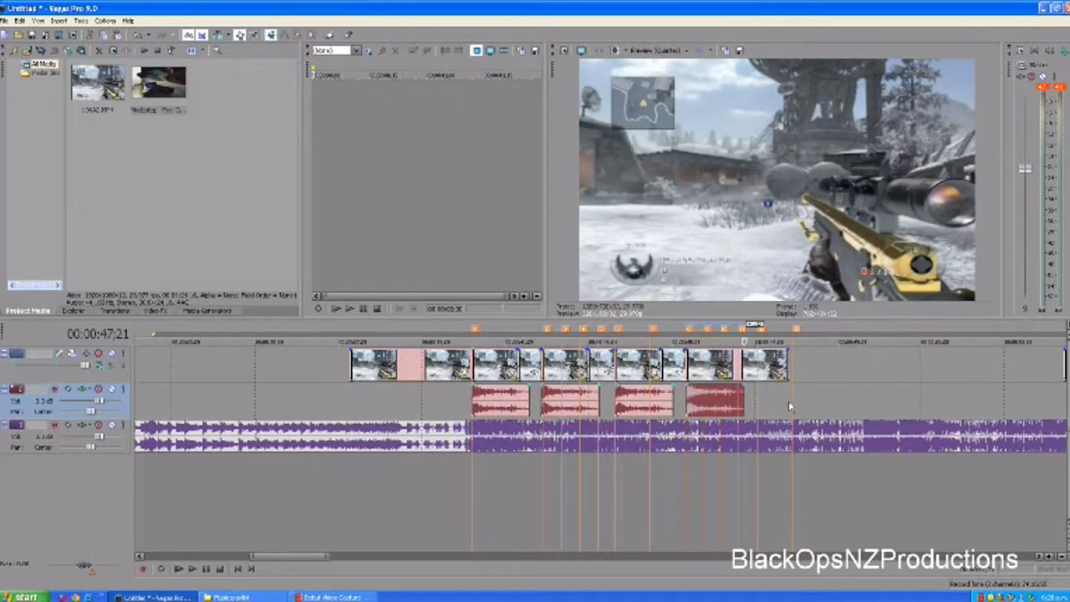
Play the sequence from just before the first beat marker to check all four gunshots against the music.
click(455, 403)
key(space)
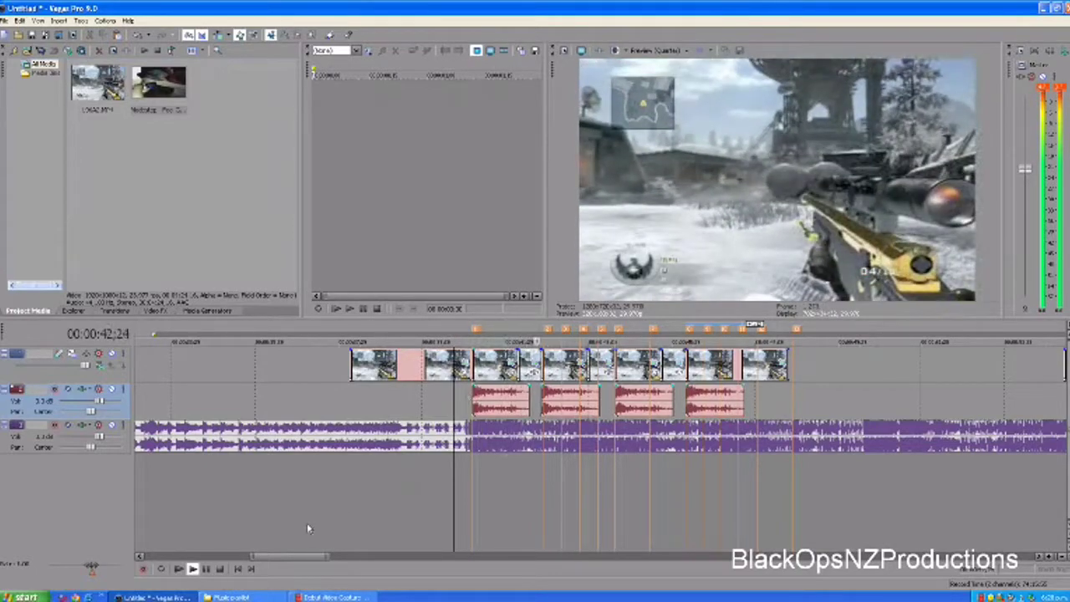
click(206, 570)
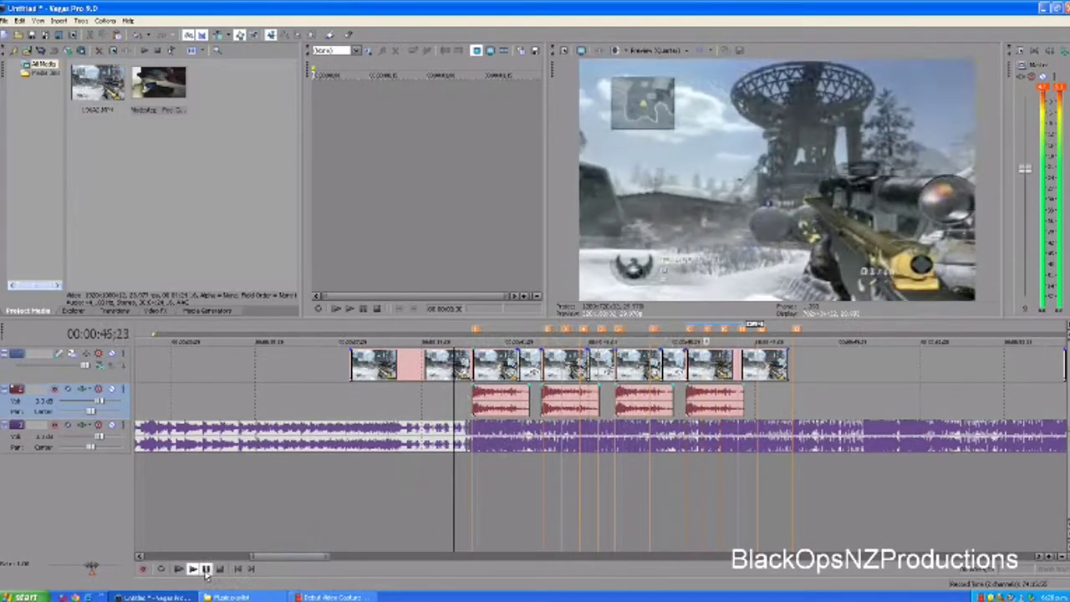
Split the fifth gameplay clip at 00:00:47;13 and compress the split-off rest so it ends at the next beat marker.
click(206, 570)
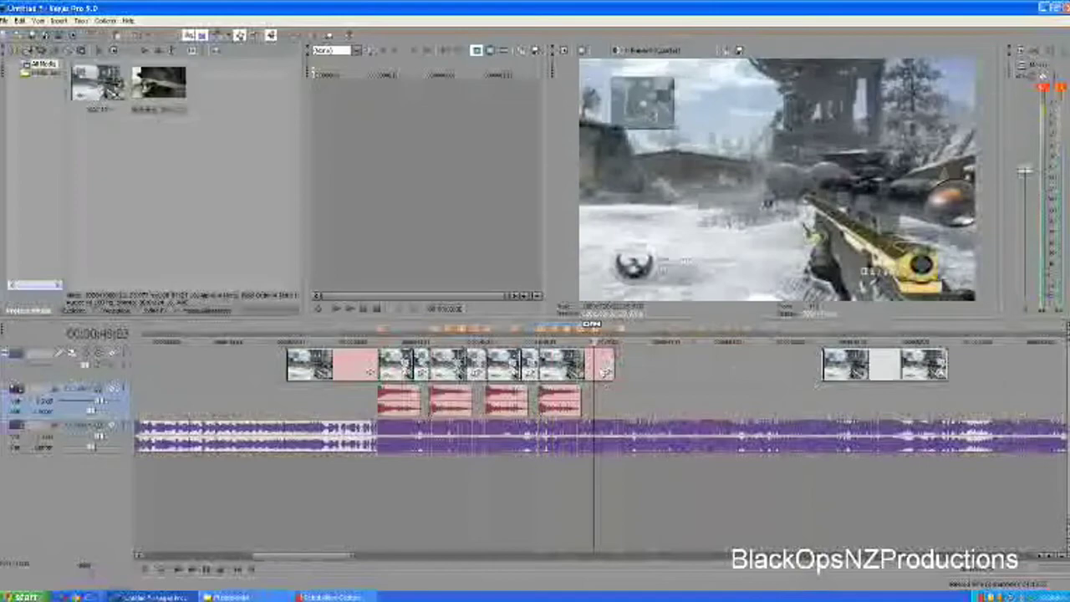
click(590, 370)
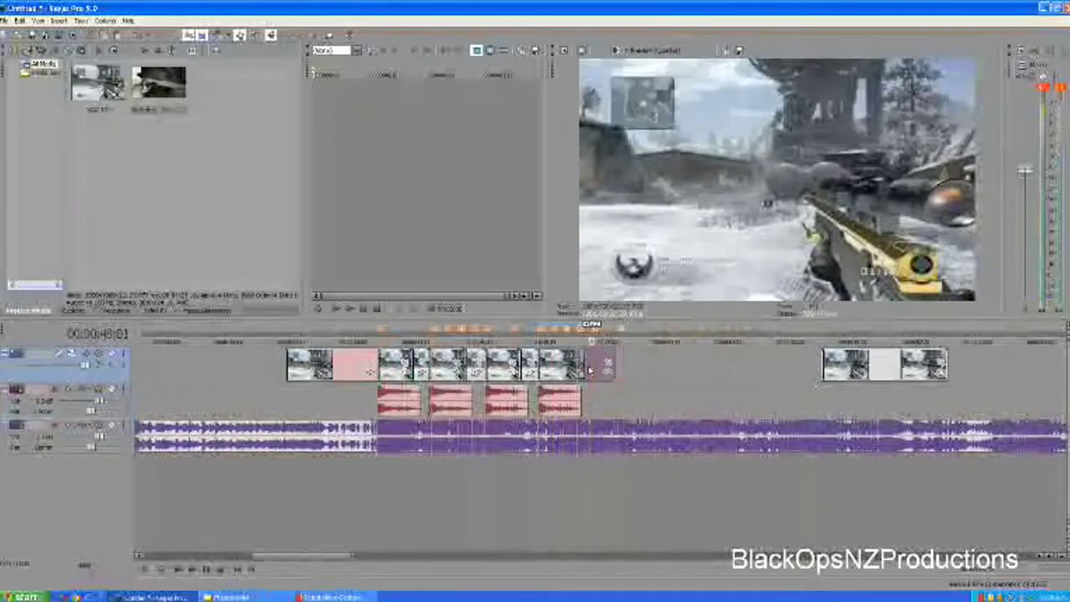
key(Left)
key(Left)
key(Left)
key(Left)
key(Left)
key(Left)
key(Left)
key(Left)
key(Left)
key(Left)
key(Left)
key(Left)
key(Left)
key(Left)
key(Left)
key(Left)
key(Left)
key(Left)
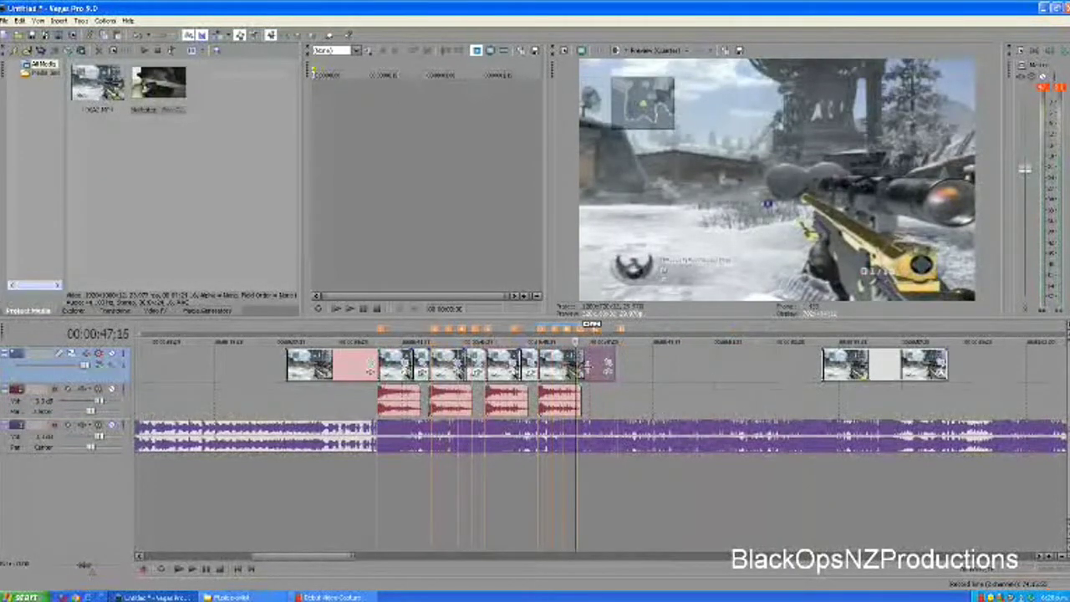
key(Right)
key(Right)
key(Left)
key(Left)
key(Left)
key(Left)
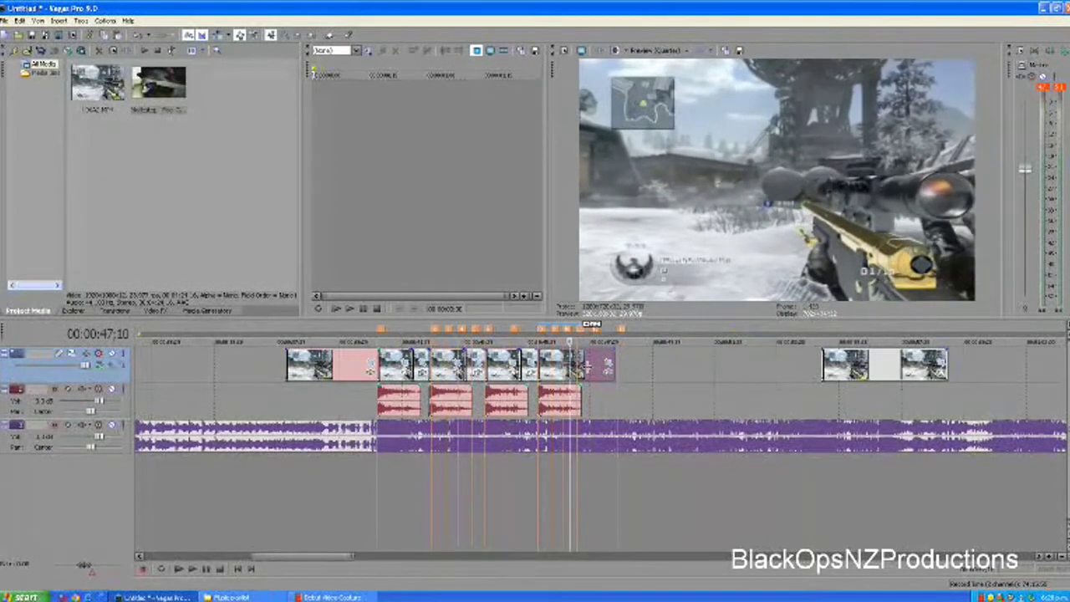
key(Right)
key(Right)
key(Right)
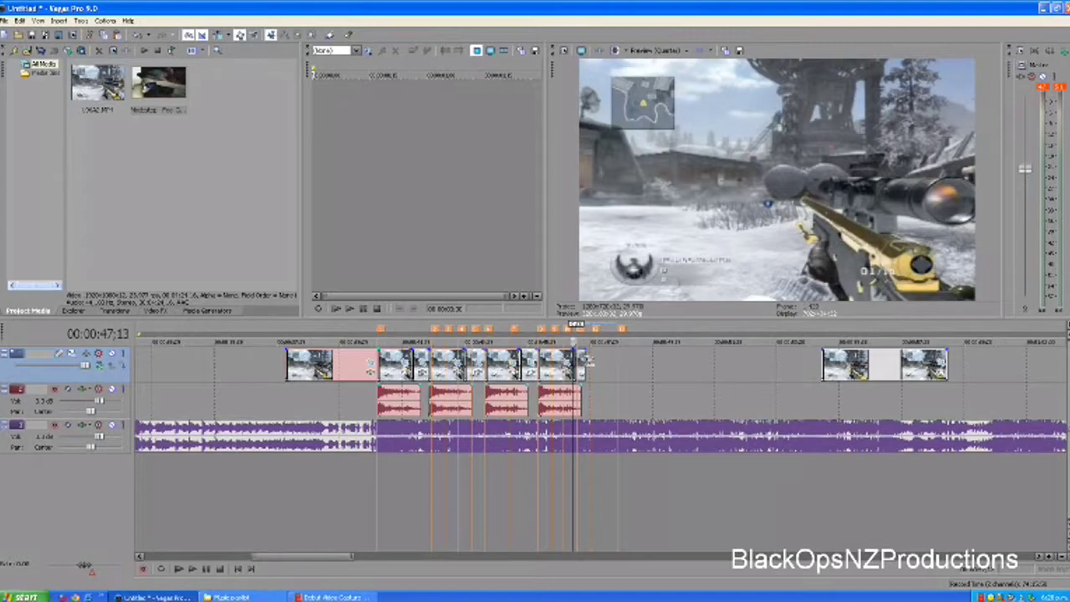
Move the sixth gameplay clip directly after the fifth, paste a gunshot copy under its start, and replay the sequence.
drag(889, 364, 660, 364)
click(589, 413)
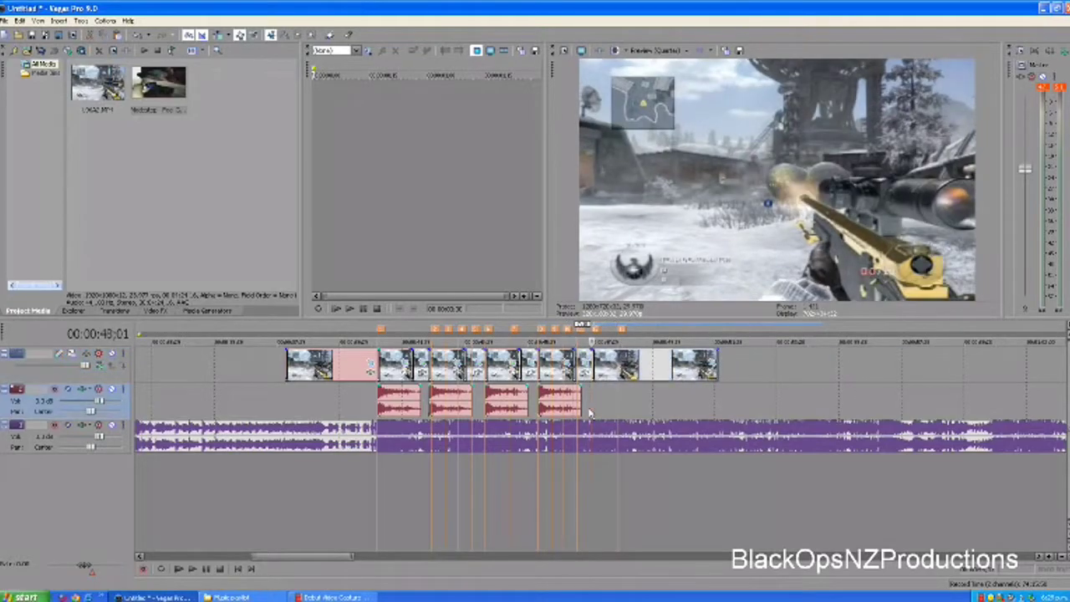
key(ctrl+v)
click(362, 395)
key(space)
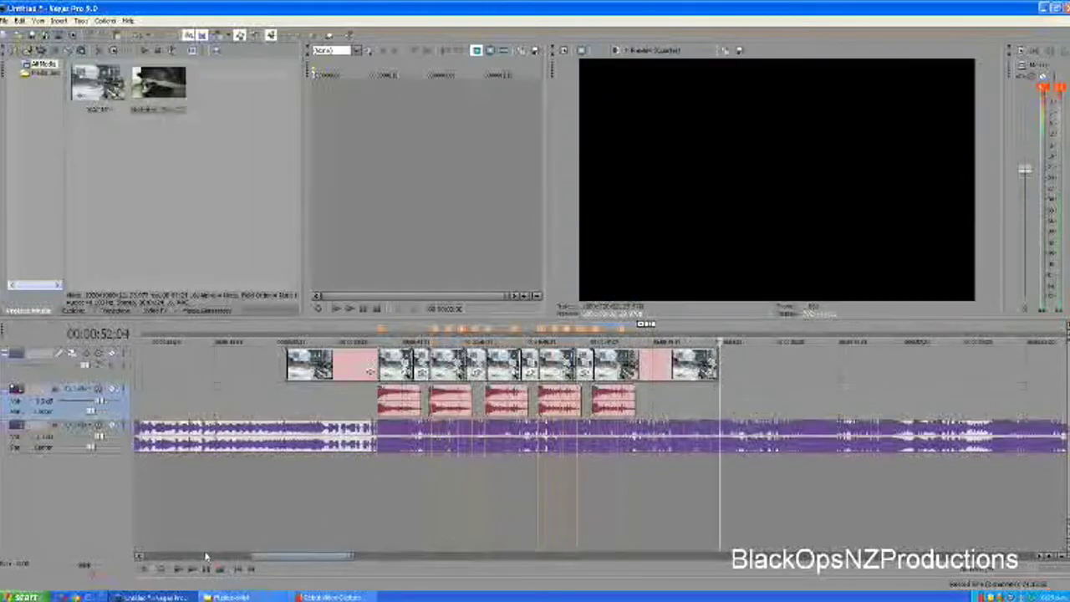
Split the music track at the start of the first gameplay clip, at 00:00:38;07.
click(307, 376)
click(287, 368)
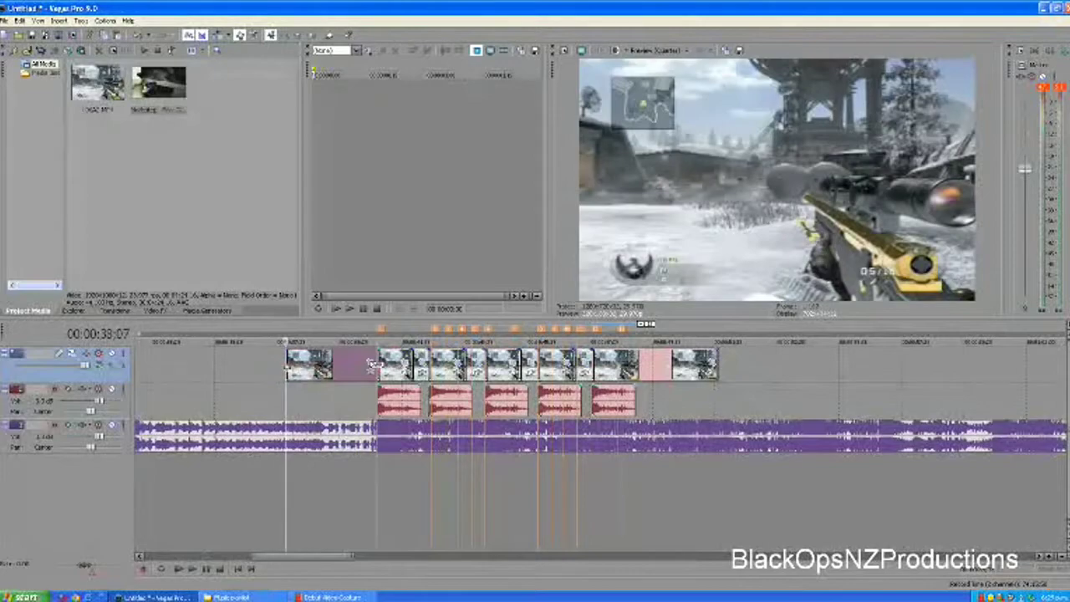
scroll(372, 364, down, 4)
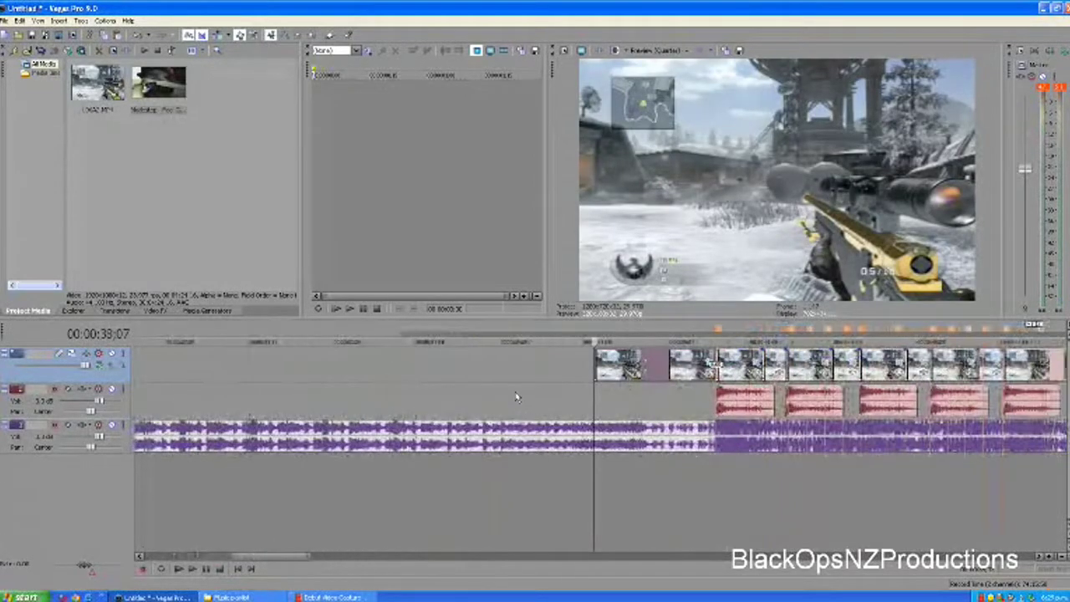
click(595, 439)
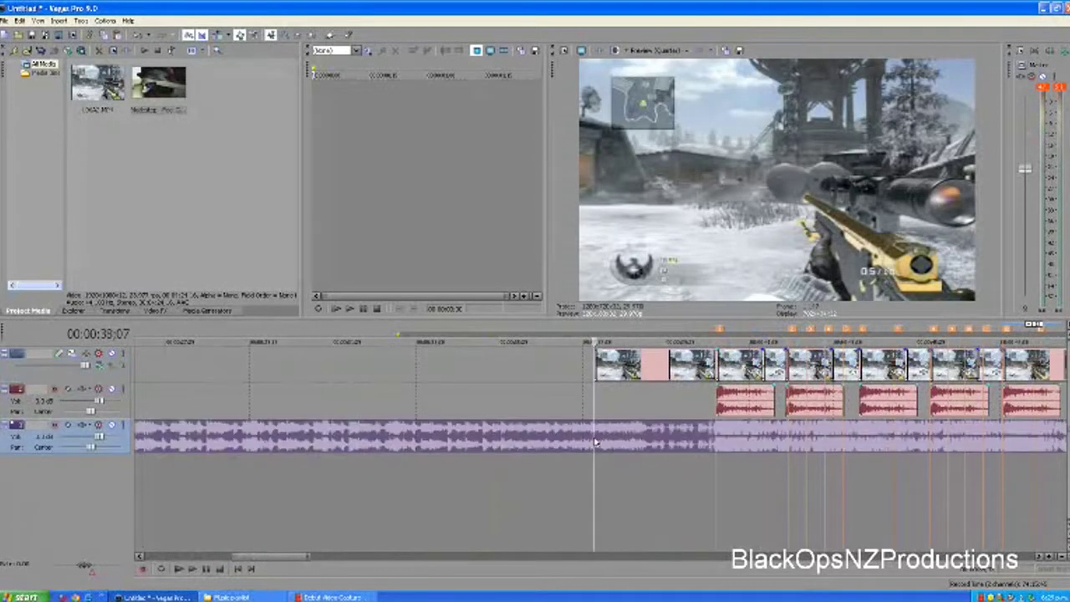
key(s)
Split the music at the end of the last gameplay clip and delete the pieces after and before the gameplay.
scroll(632, 446, down, 3)
click(684, 430)
click(679, 431)
key(s)
click(704, 434)
key(Delete)
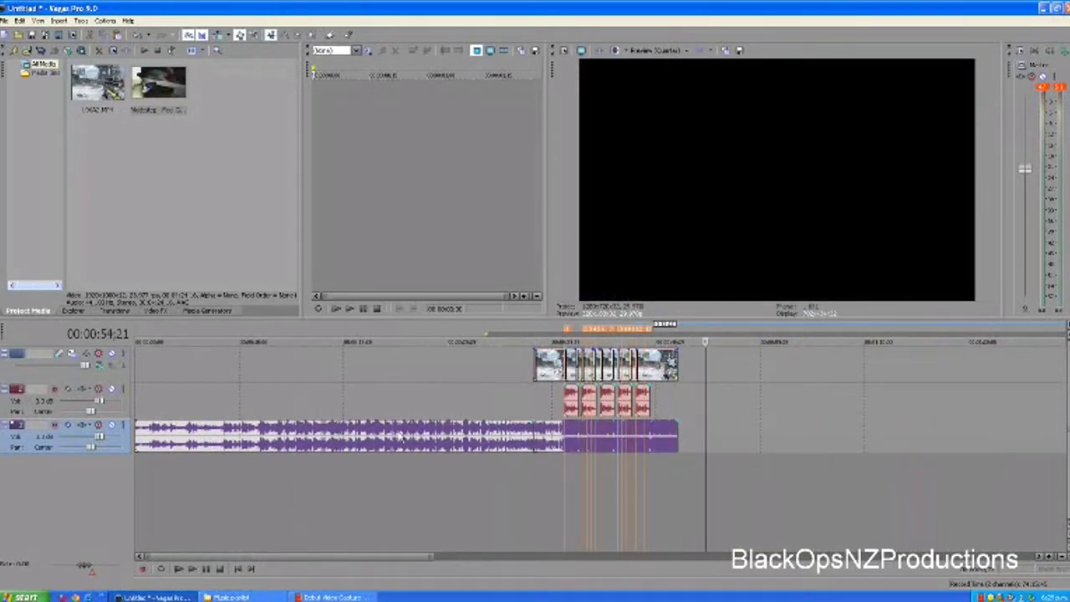
click(387, 436)
key(Delete)
Apply the Medium preset of the Sharpen video effect to the whole gameplay video track and close its settings.
scroll(529, 437, up, 2)
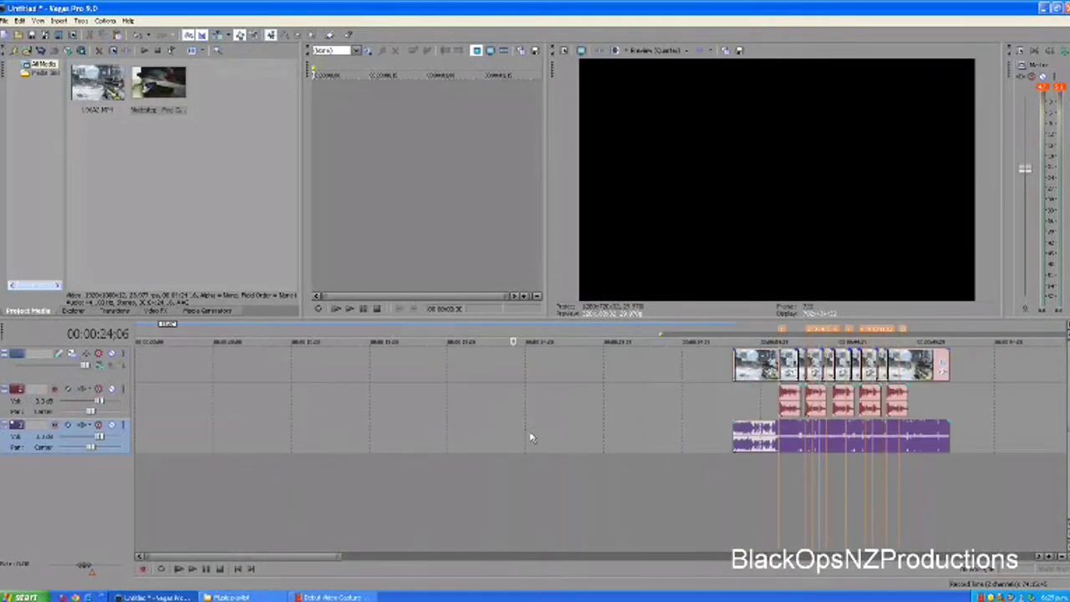
click(748, 368)
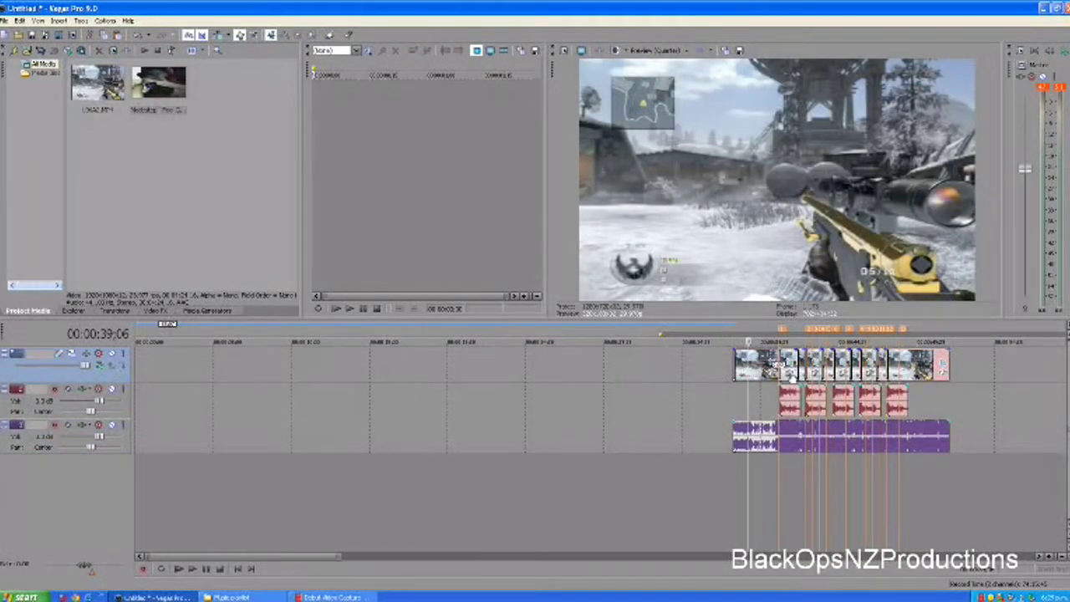
click(163, 311)
scroll(80, 219, down, 10)
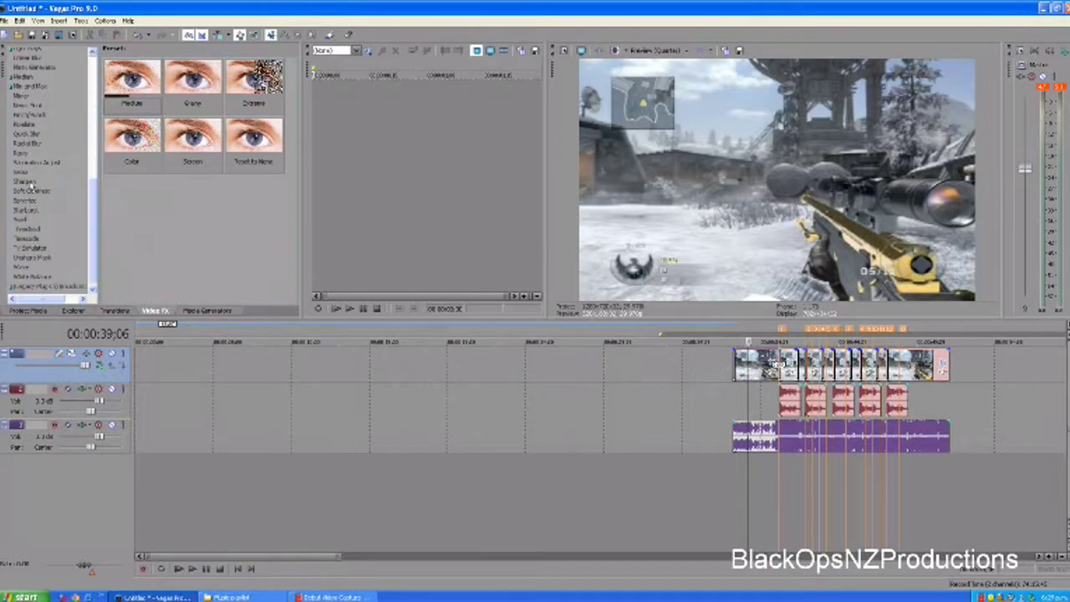
click(25, 181)
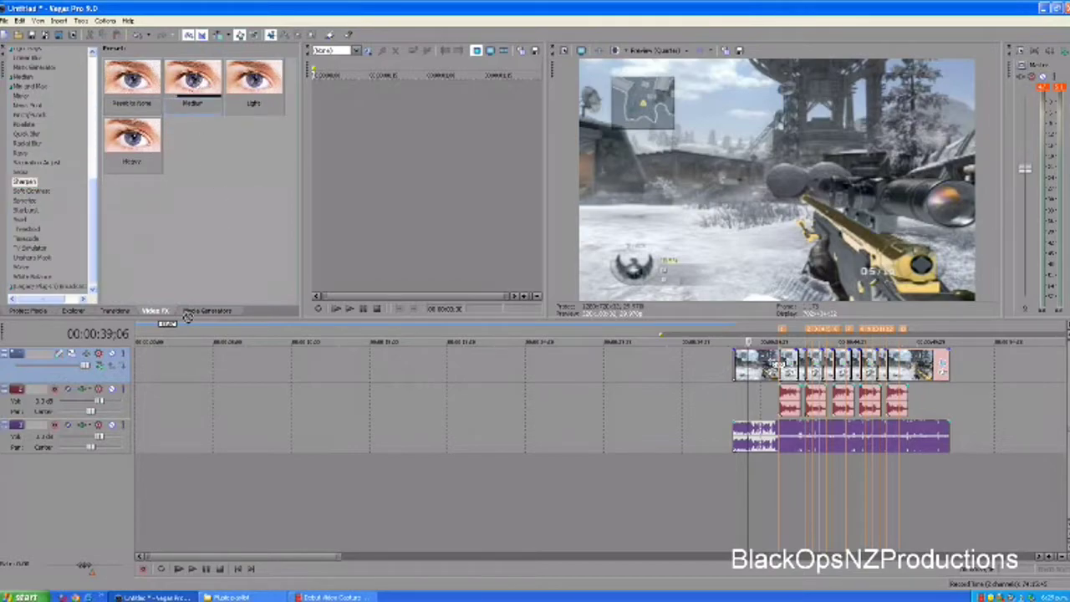
mouse_move(59, 372)
mouse_down()
mouse_move(47, 367)
mouse_move(55, 374)
mouse_up()
click(482, 158)
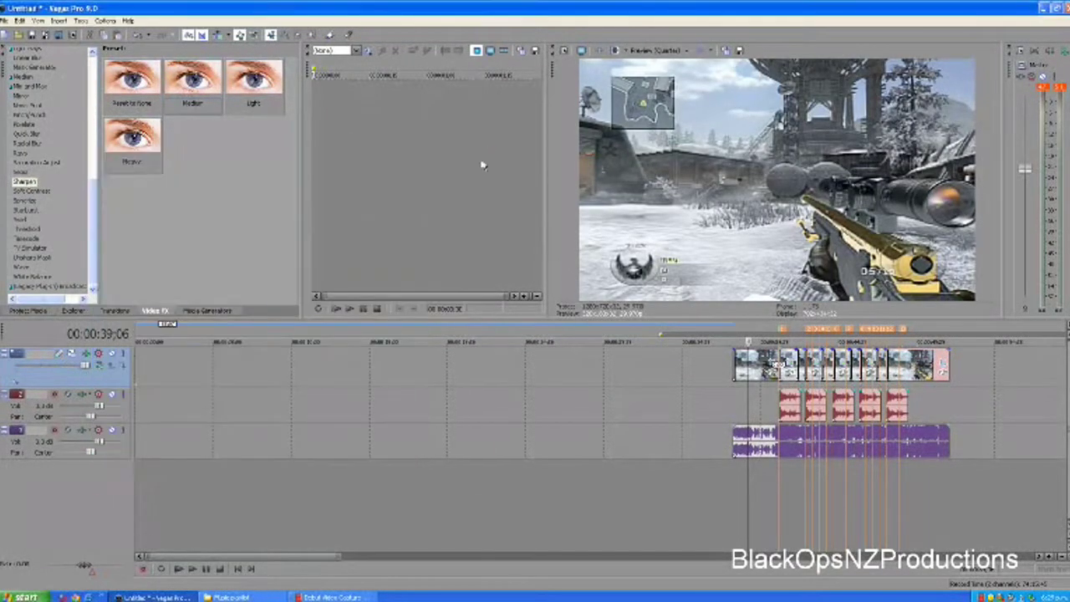
Play the sharpened sequence briefly from its start at 00:00:38;07.
click(739, 411)
click(735, 409)
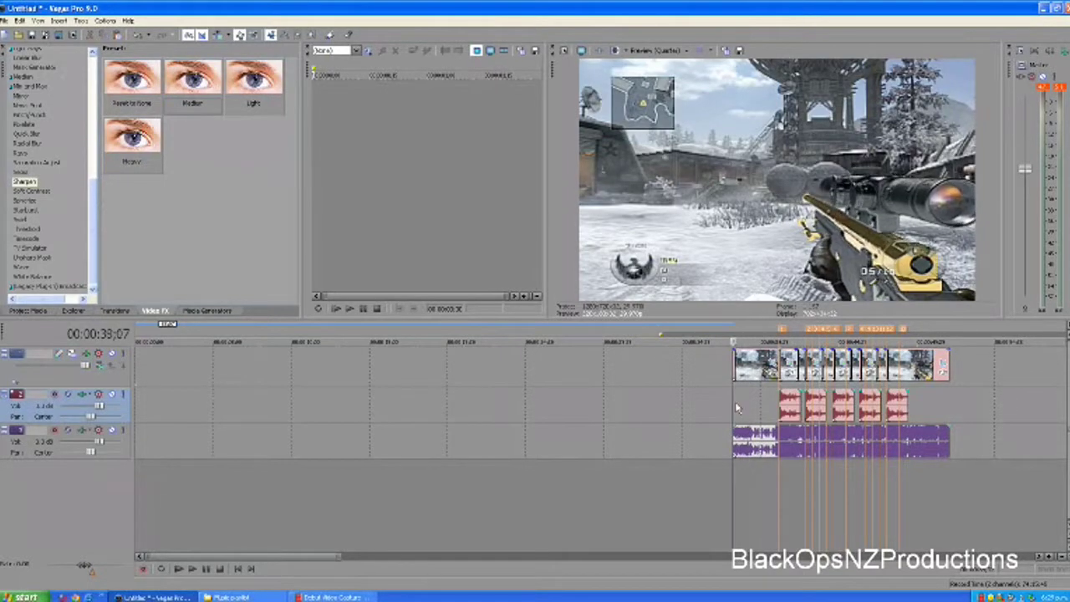
key(space)
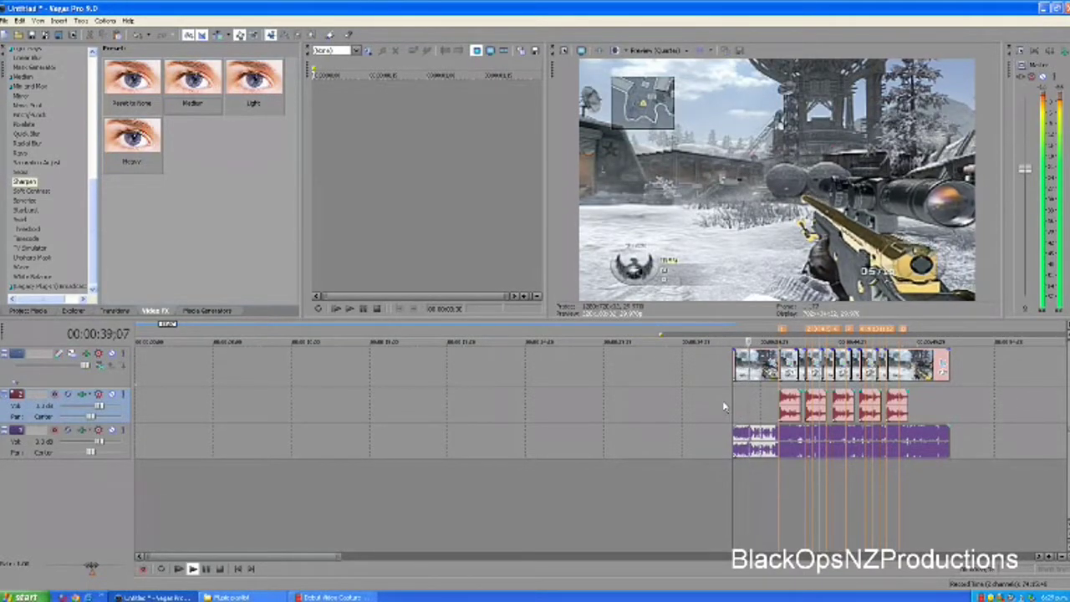
key(space)
Set the video preview quality to Preview (Full).
click(660, 50)
mouse_move(662, 76)
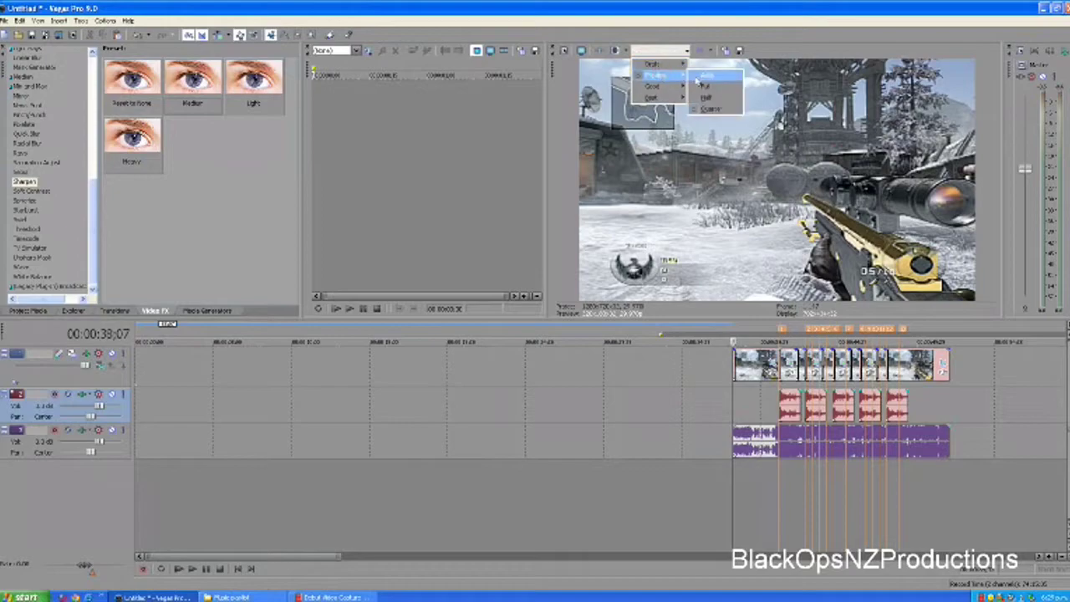
click(706, 93)
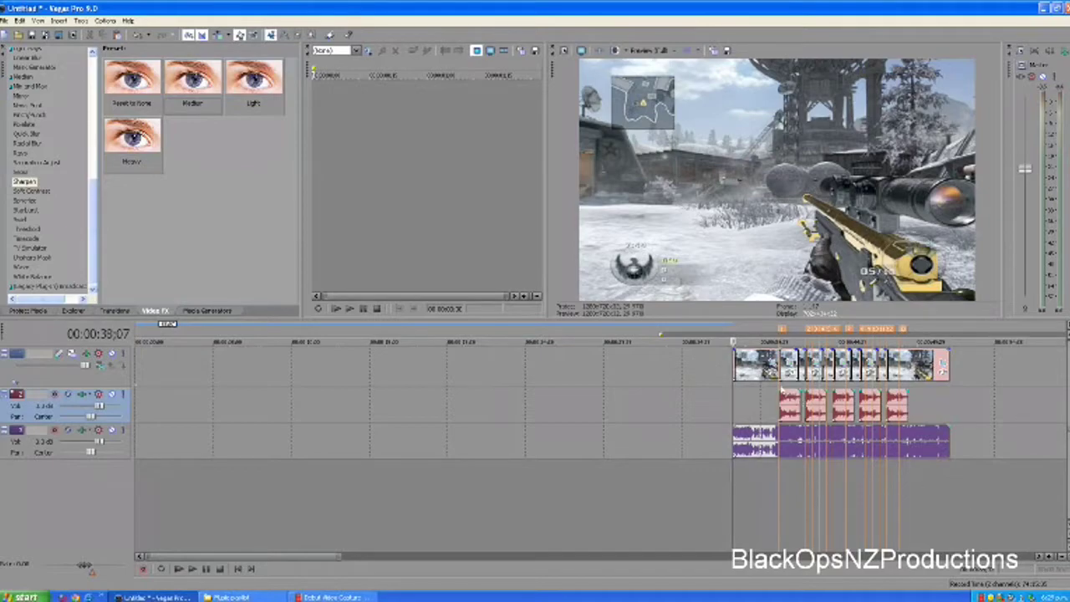
scroll(713, 376, down, 2)
scroll(479, 421, up, 5)
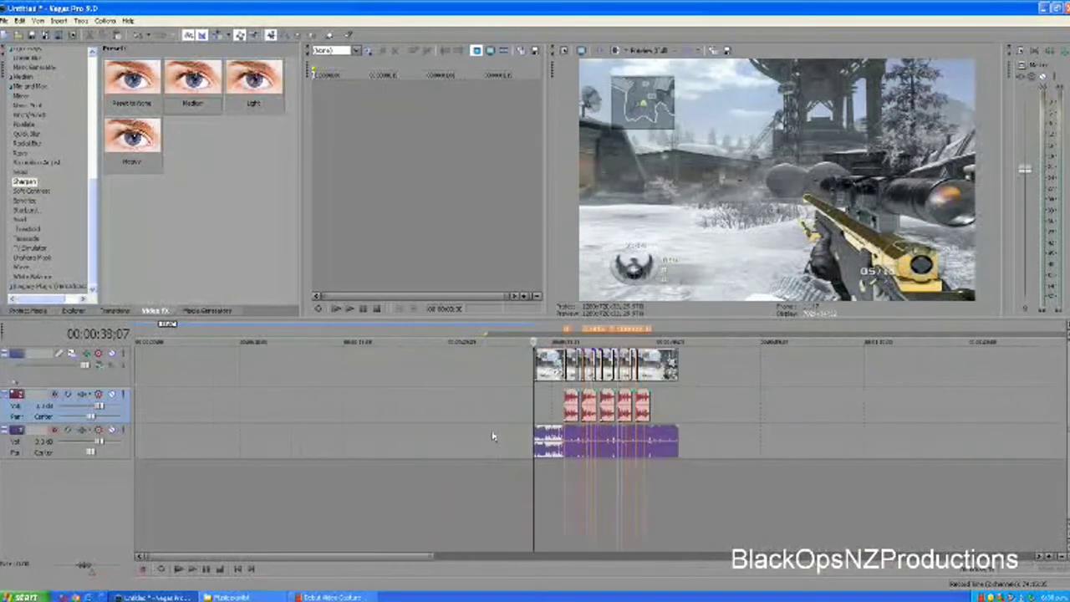
scroll(646, 387, down, 3)
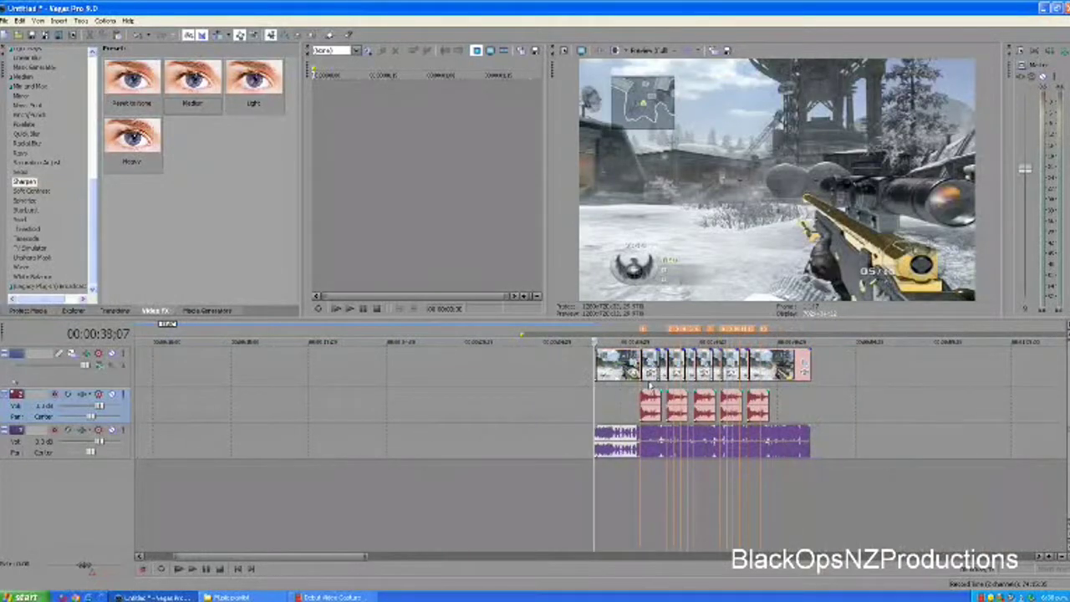
click(649, 378)
click(675, 382)
click(805, 394)
click(782, 397)
click(703, 465)
click(651, 500)
click(610, 498)
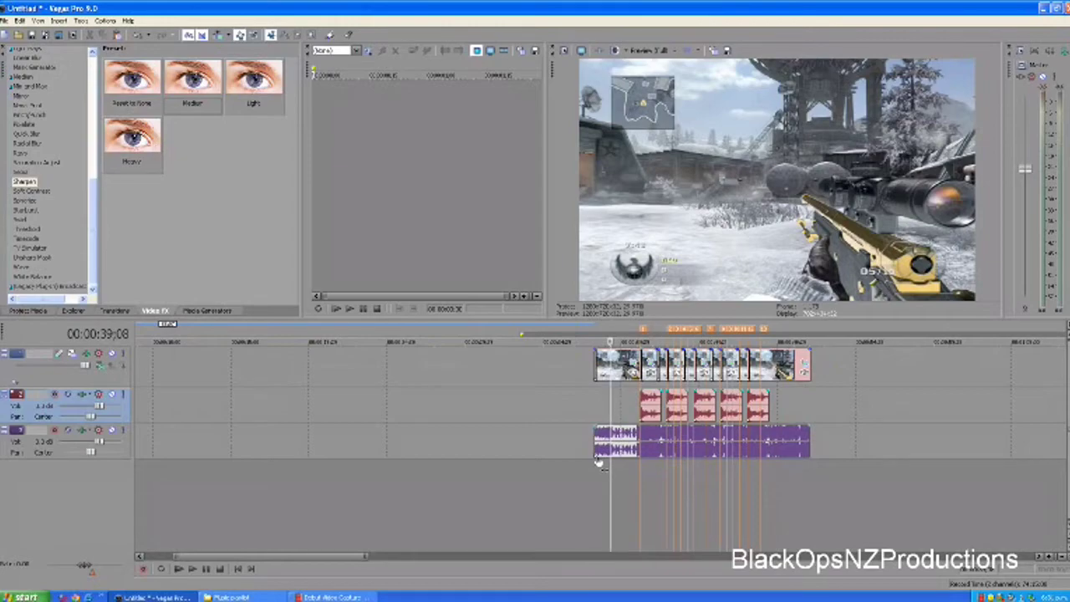
scroll(693, 445, up, 4)
scroll(639, 431, down, 6)
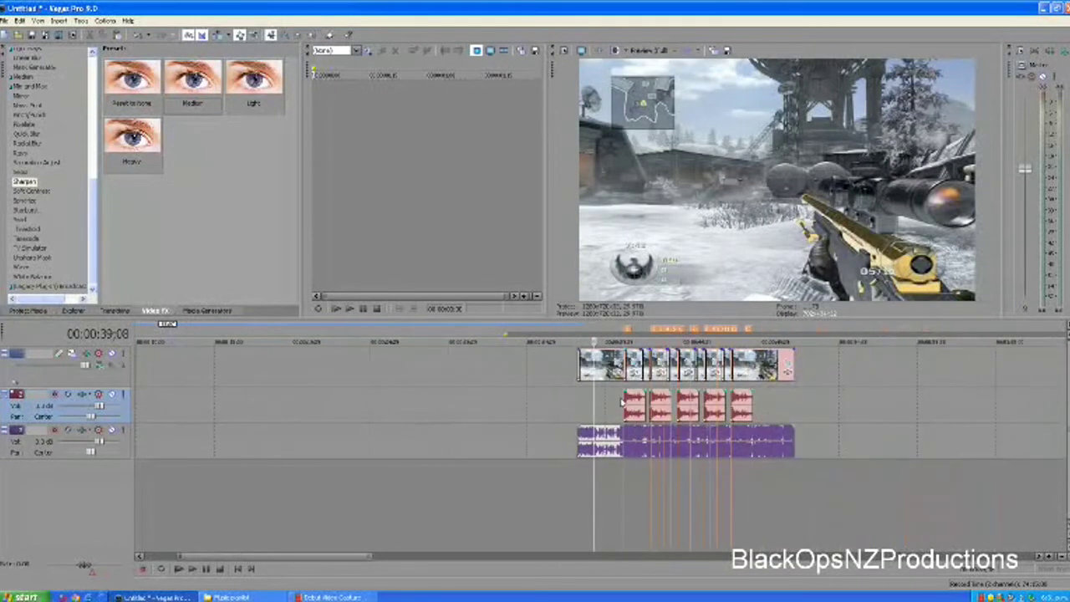
click(434, 411)
click(547, 404)
click(540, 403)
click(434, 401)
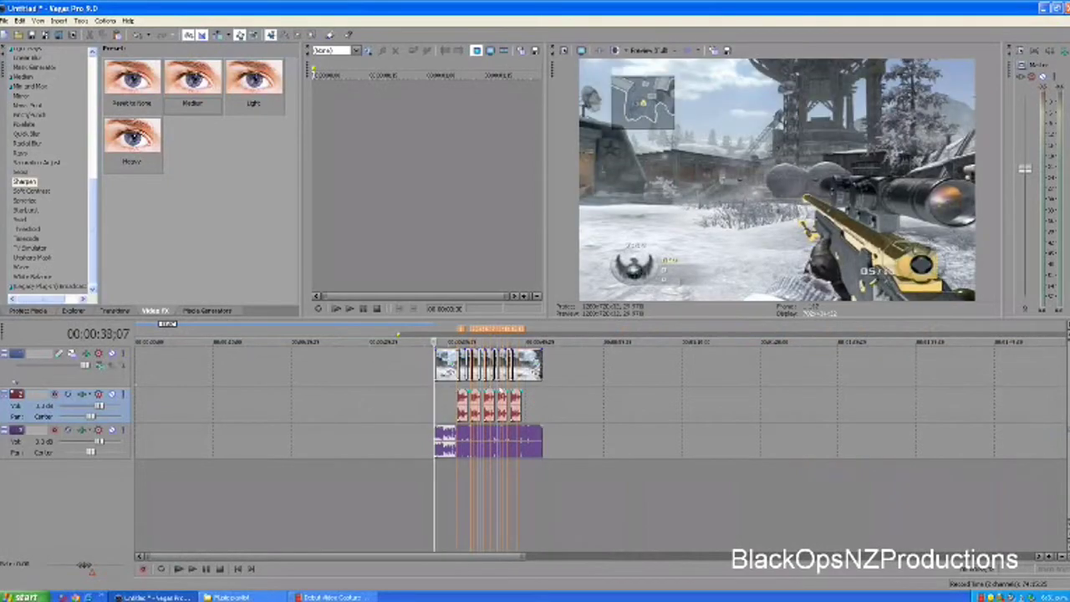
click(543, 394)
click(433, 399)
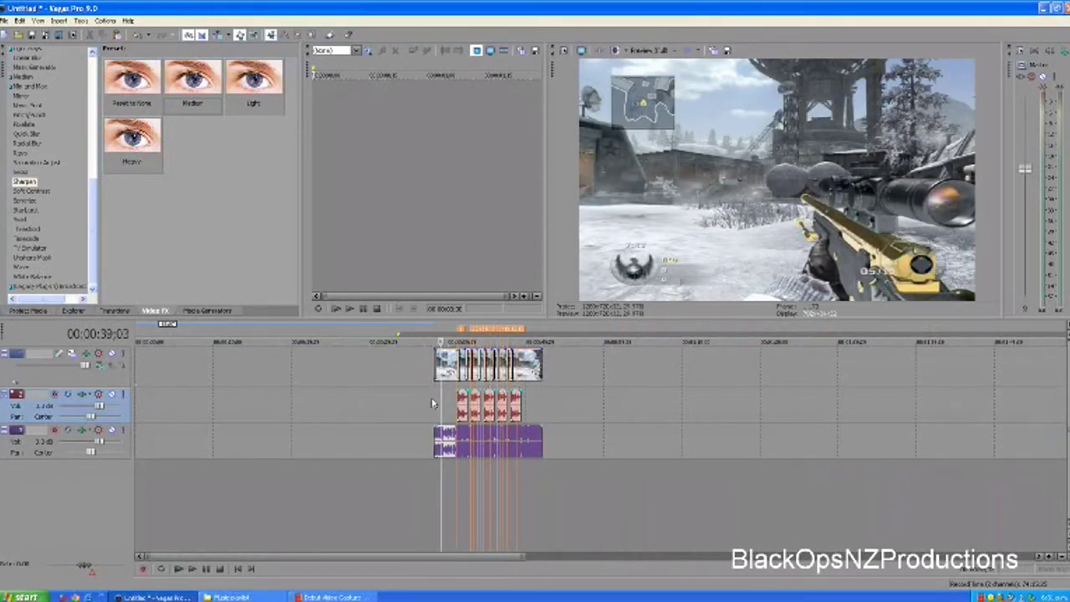
click(542, 401)
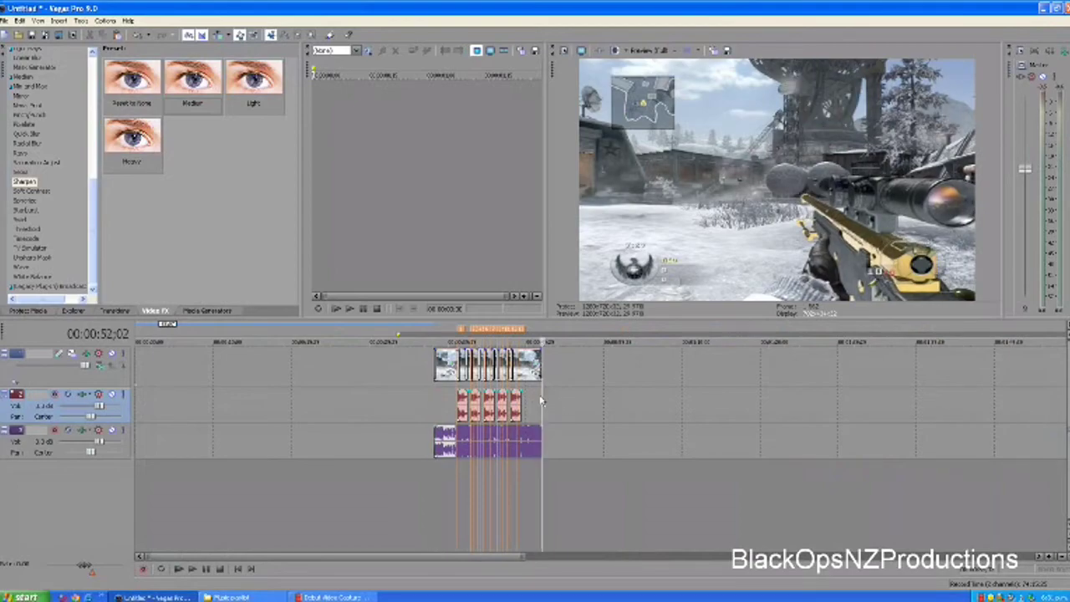
click(433, 404)
click(556, 408)
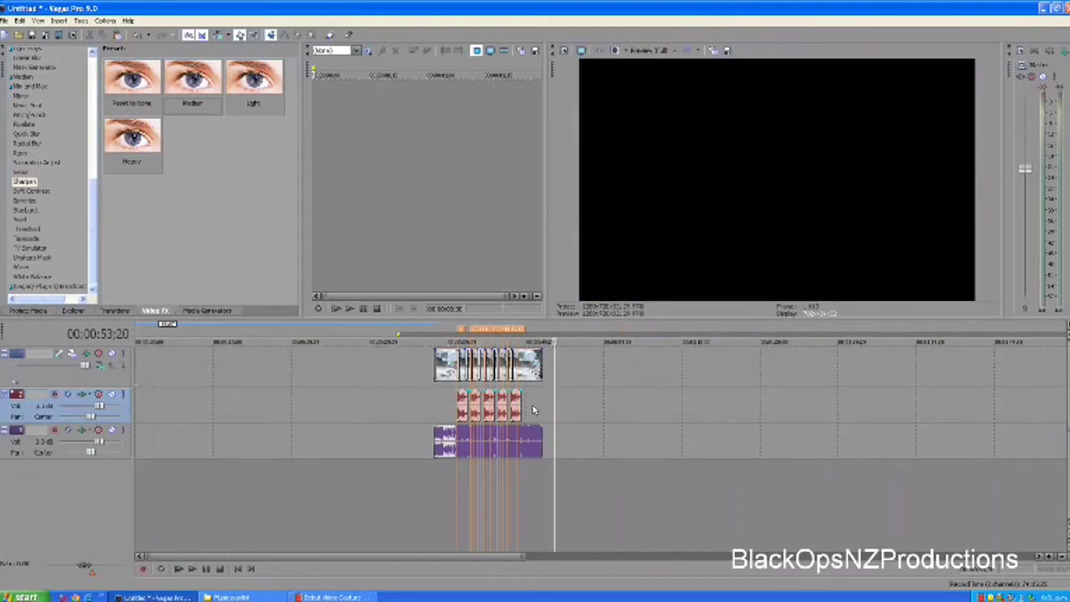
click(532, 407)
click(437, 401)
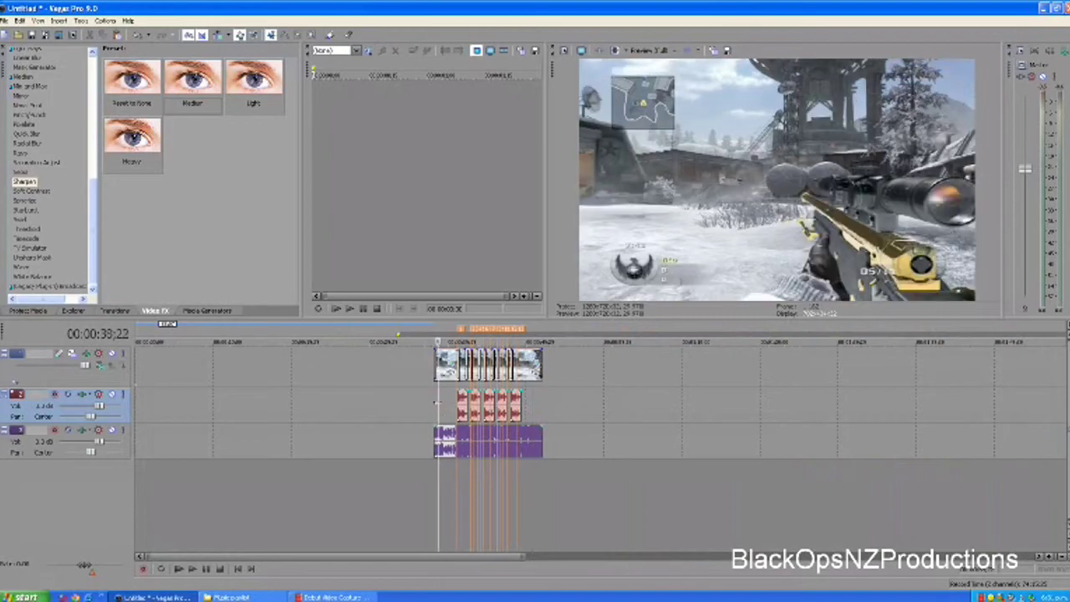
click(474, 500)
click(505, 500)
click(530, 497)
click(578, 431)
click(544, 406)
click(517, 410)
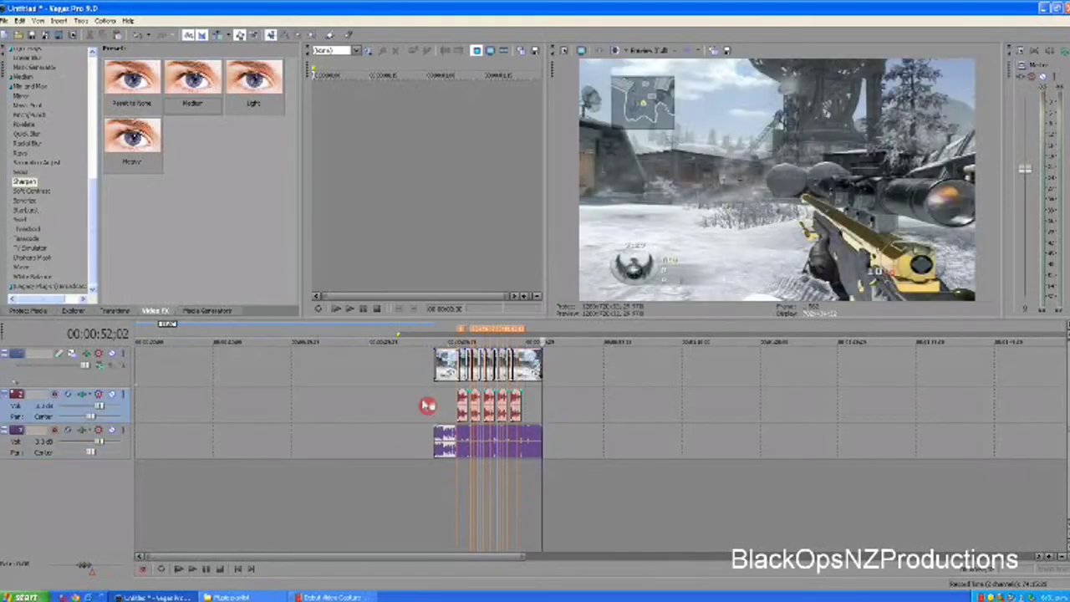
click(429, 409)
click(359, 409)
click(432, 403)
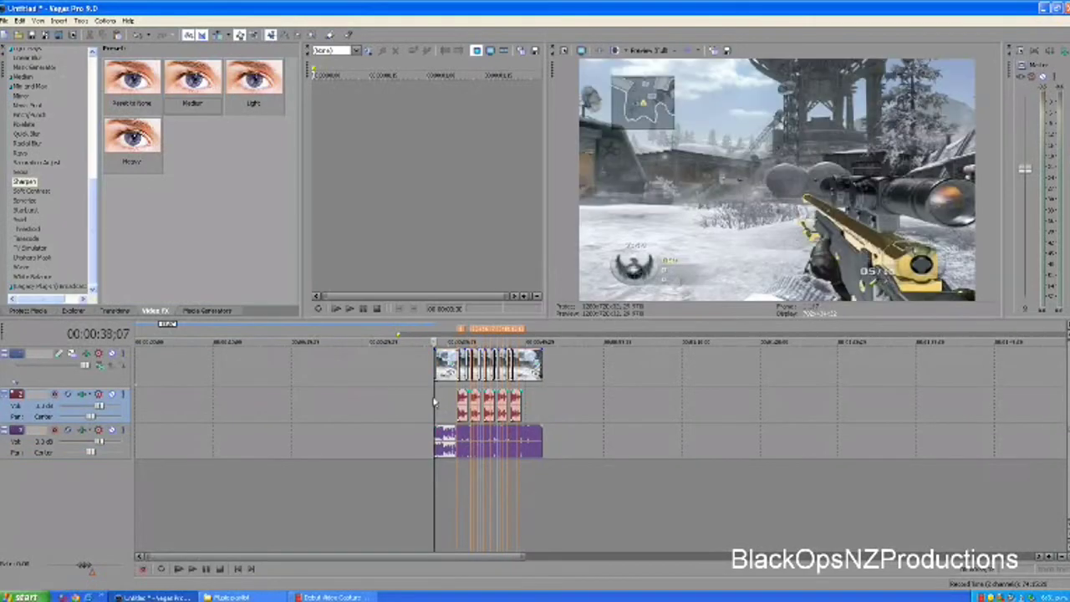
click(556, 402)
click(615, 385)
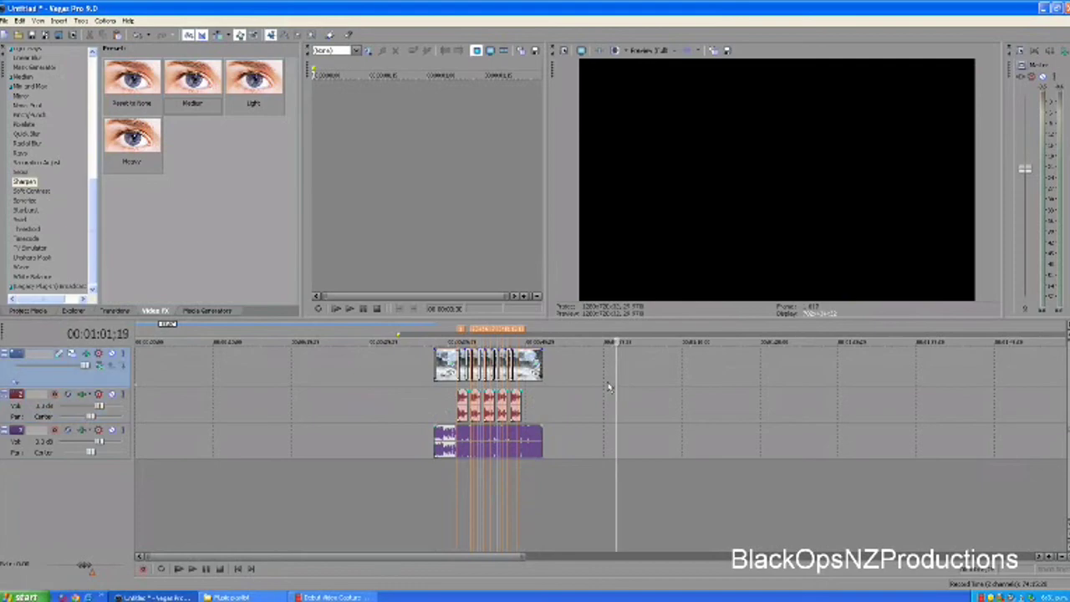
click(544, 407)
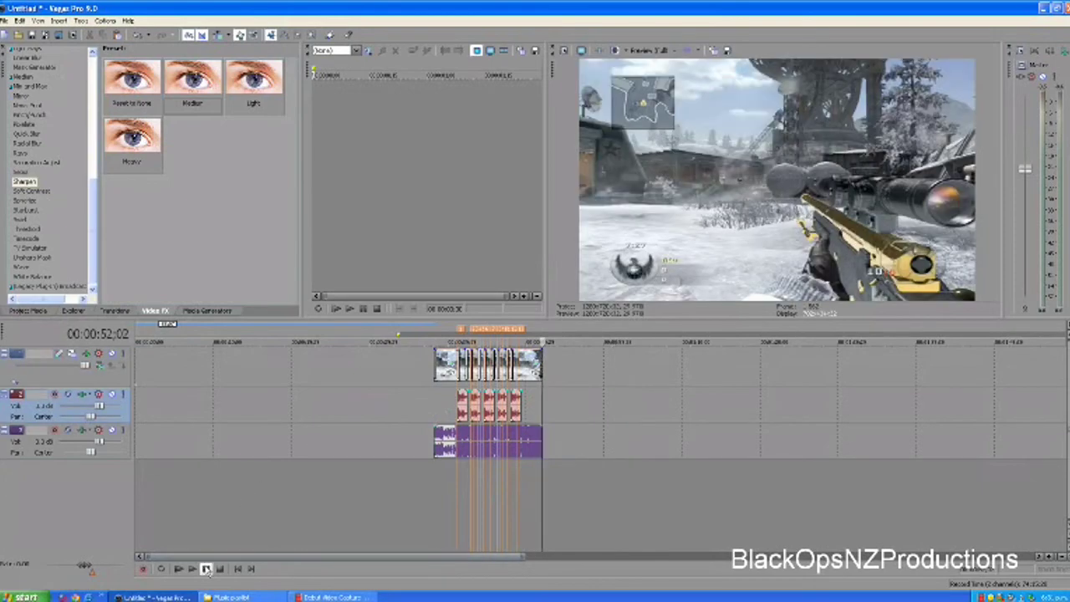